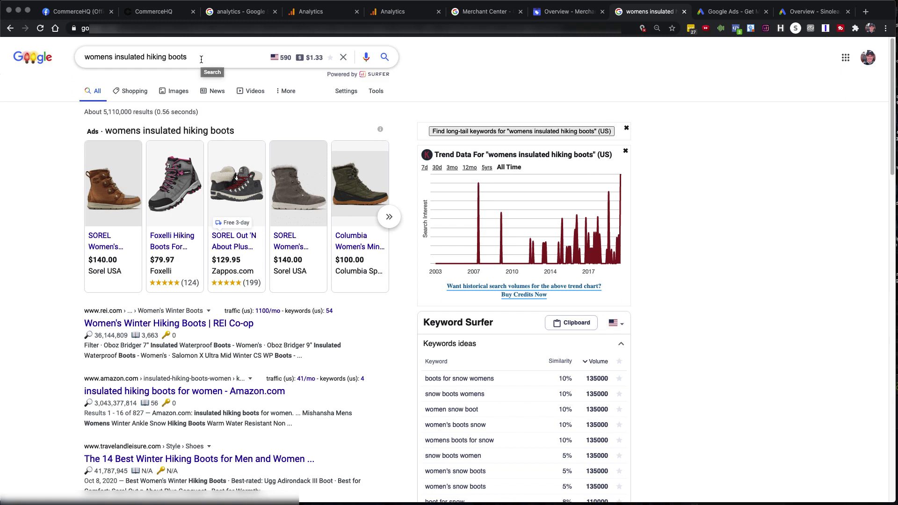
# Step: Examine the product titles, prices and sellers in the shopping ads for "womens insulated hiking boots", expanding the ad carousel to more products
pyautogui.moveTo(229, 200)
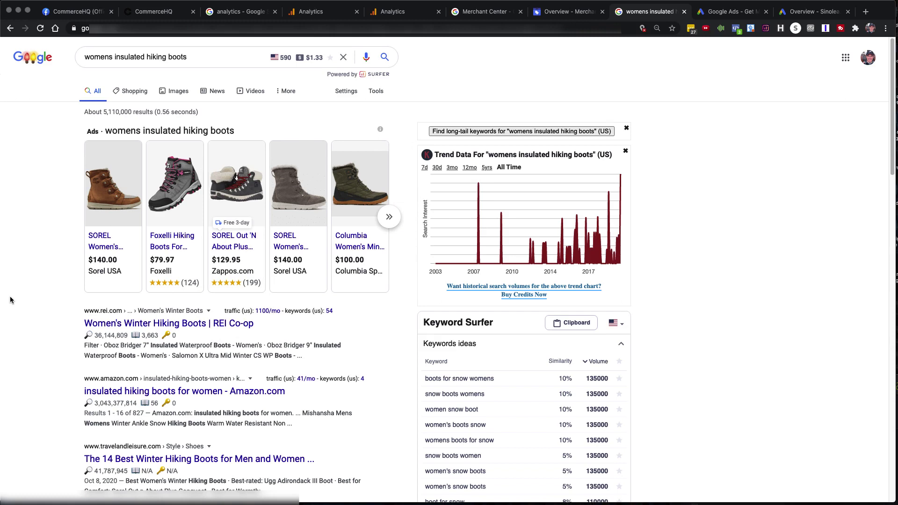
pyautogui.moveTo(183, 263)
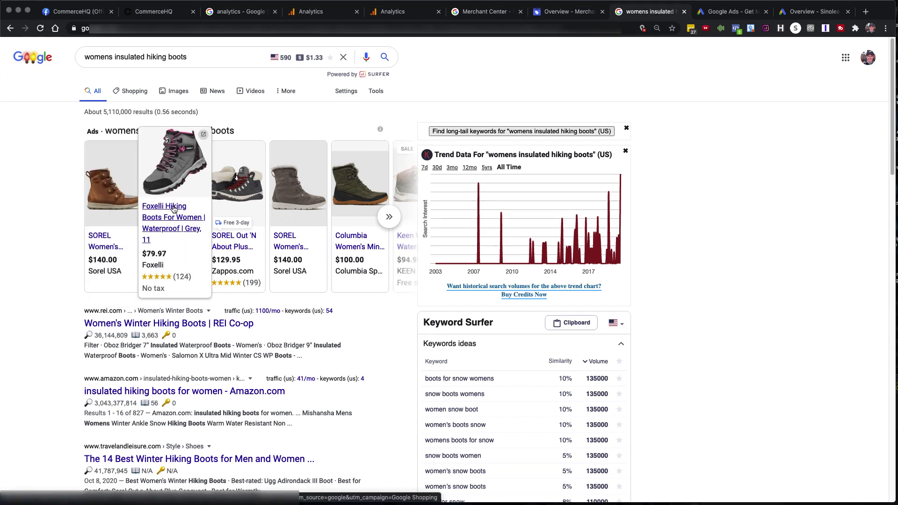
pyautogui.click(390, 216)
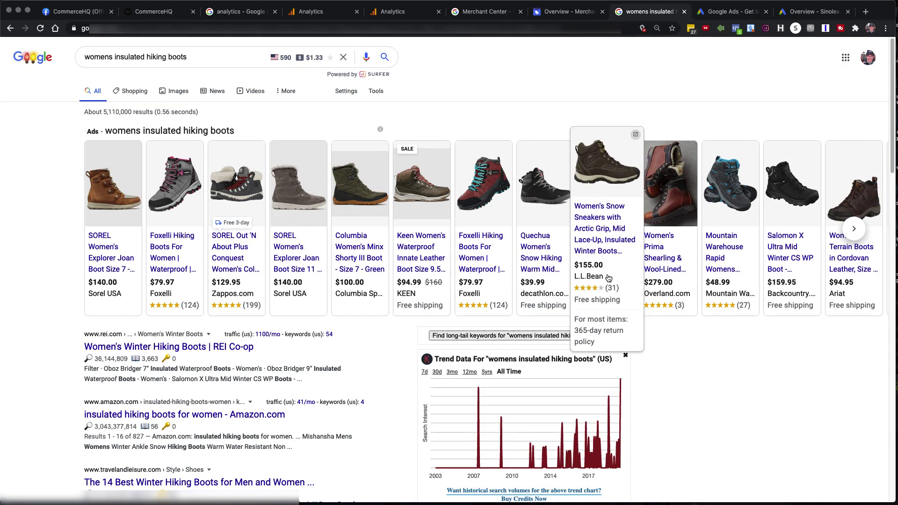
pyautogui.moveTo(674, 281)
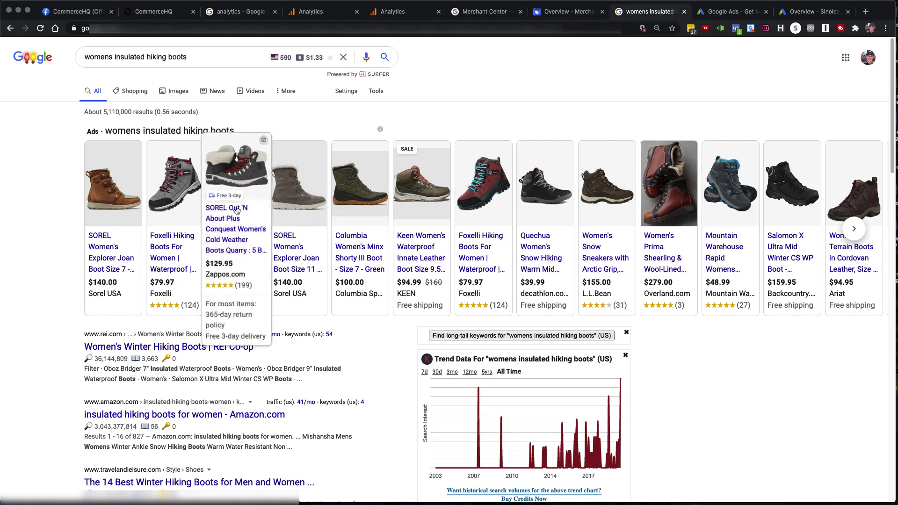
pyautogui.moveTo(763, 236)
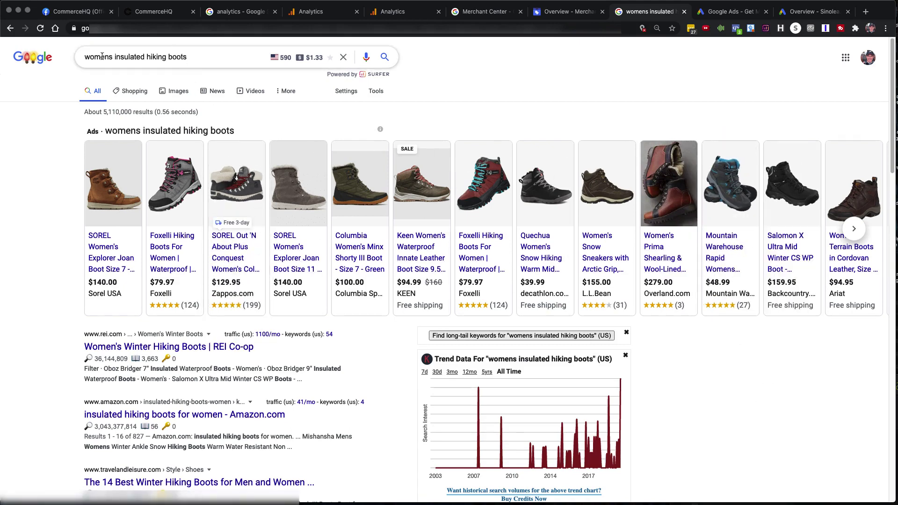
pyautogui.click(202, 56)
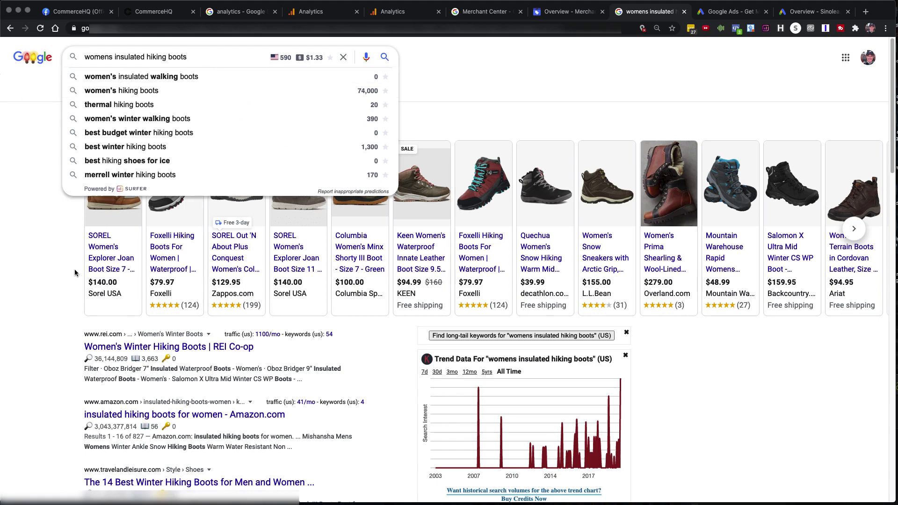
pyautogui.click(16, 273)
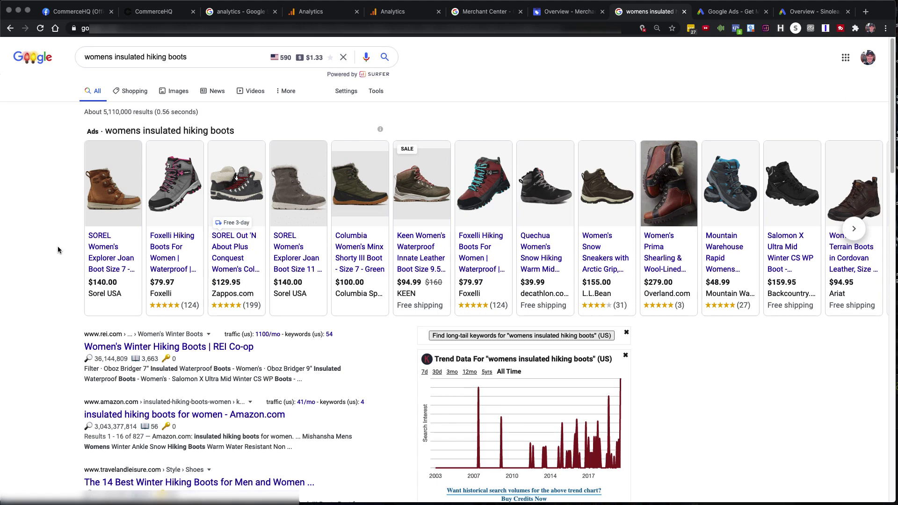
# Step: Go from the "analytics" search results to Google Analytics, keeping the Analytics Home page and closing the other Analytics page
pyautogui.click(229, 12)
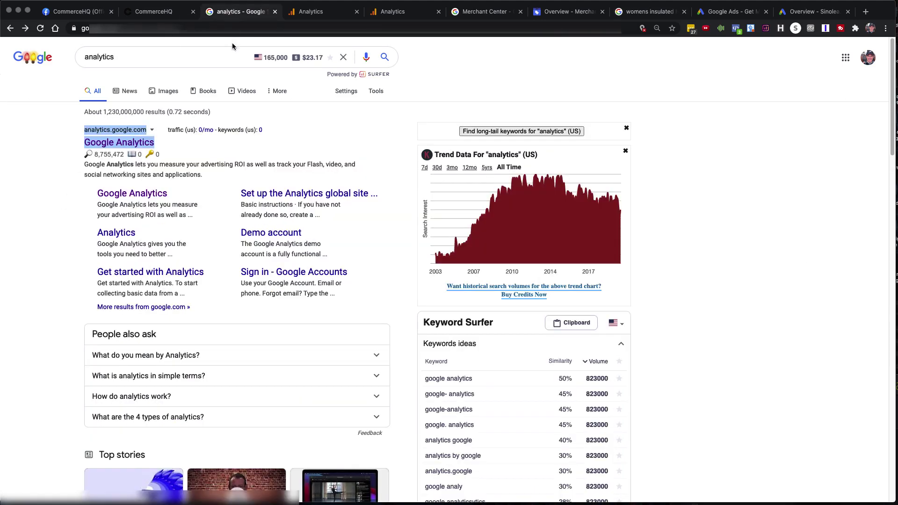
pyautogui.click(149, 58)
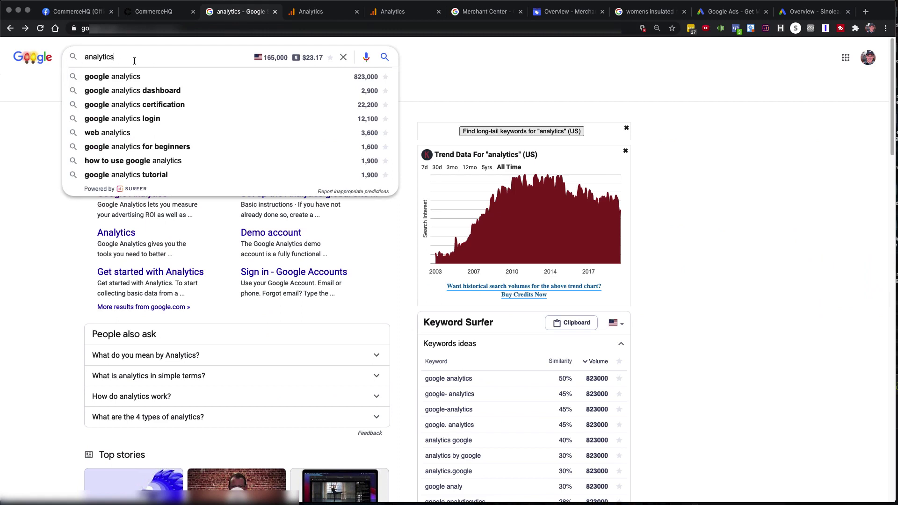
pyautogui.click(23, 280)
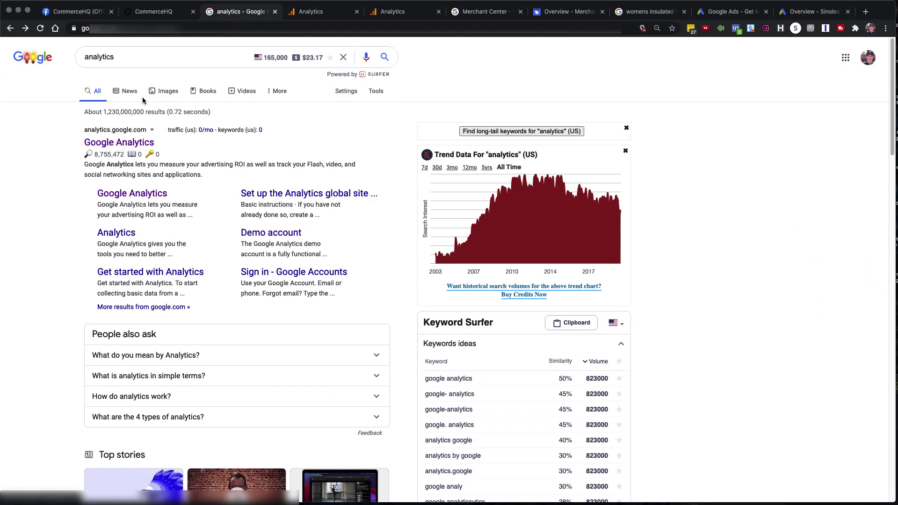
pyautogui.click(312, 14)
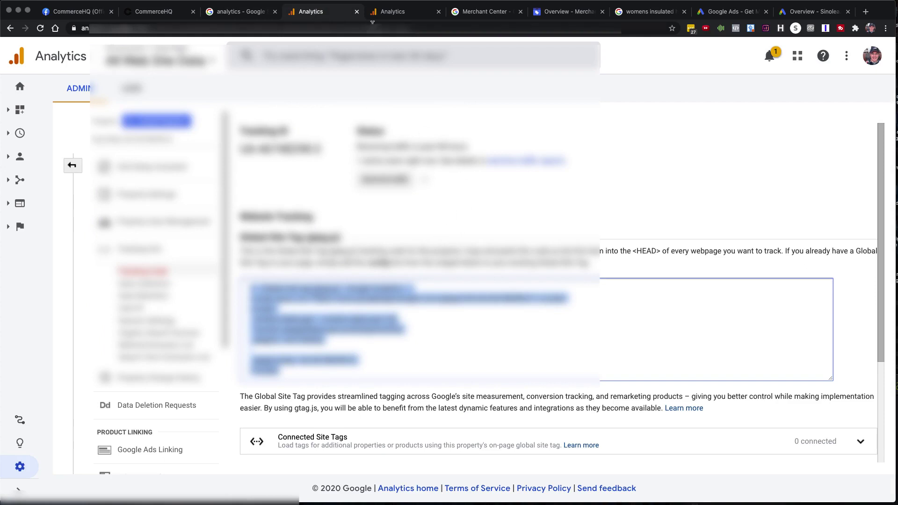
pyautogui.click(391, 14)
pyautogui.click(358, 12)
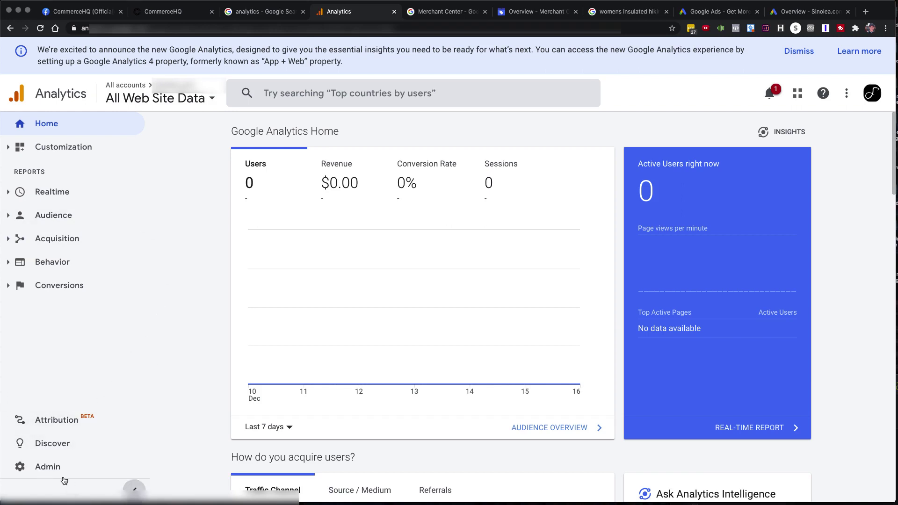
# Step: Open the property's Tracking Code in the Analytics admin settings and copy the entire Global Site Tag (gtag.js) snippet
pyautogui.click(48, 467)
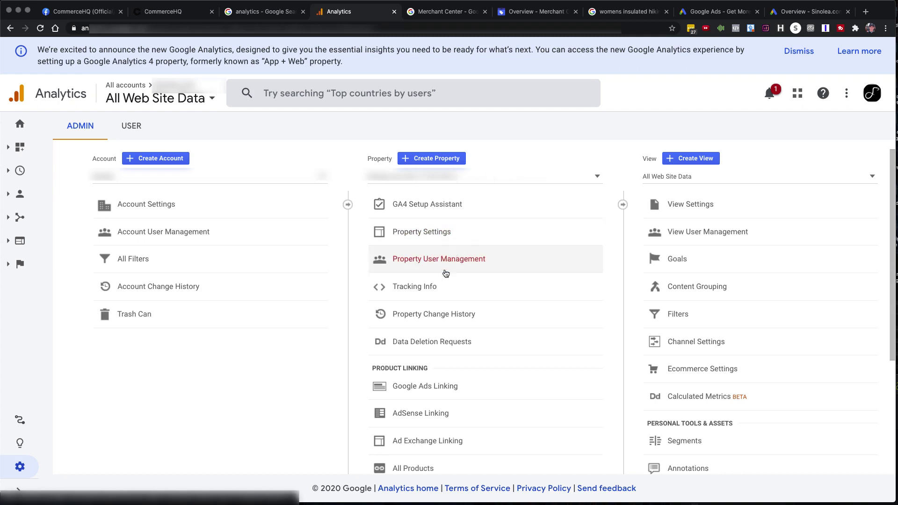
pyautogui.click(455, 289)
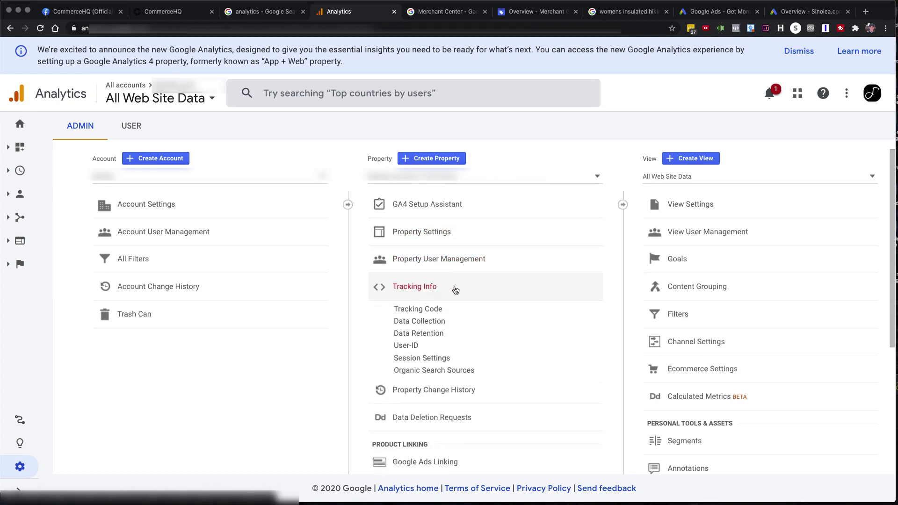
pyautogui.click(420, 308)
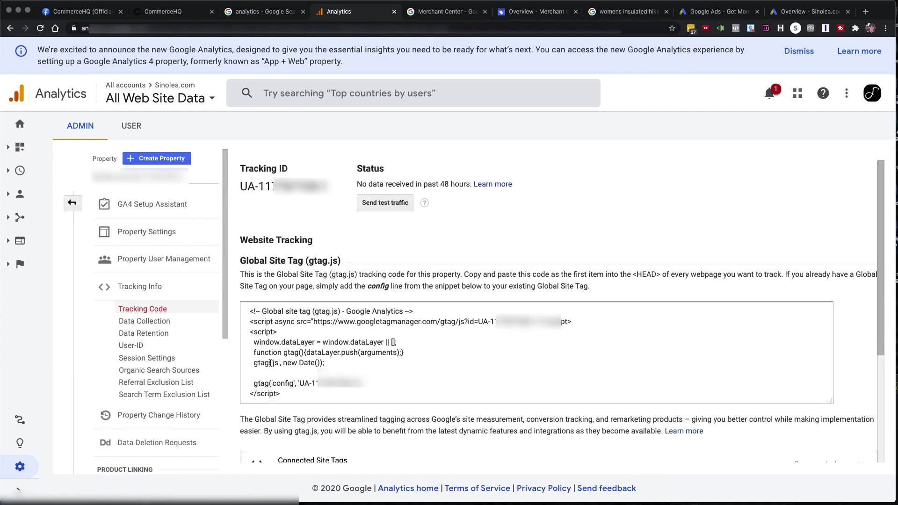
pyautogui.moveTo(293, 399); pyautogui.dragTo(240, 327)
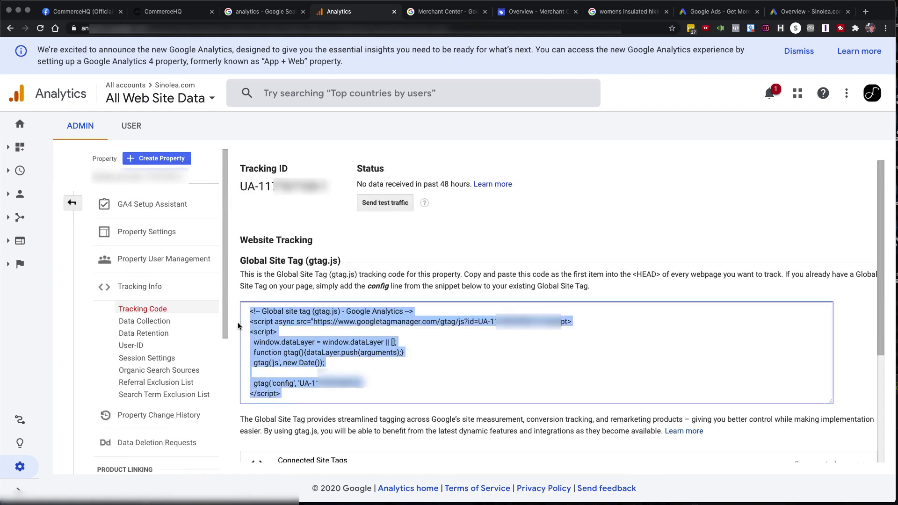
pyautogui.rightClick(277, 318)
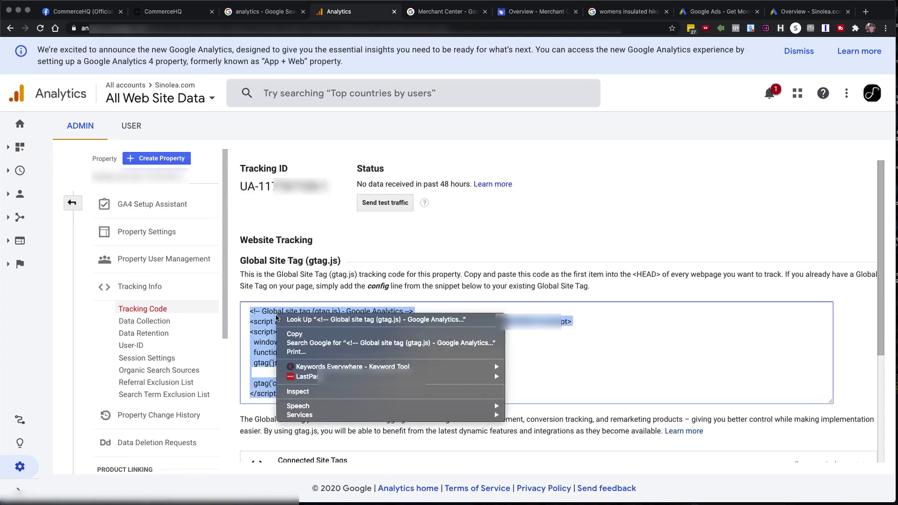
pyautogui.click(295, 333)
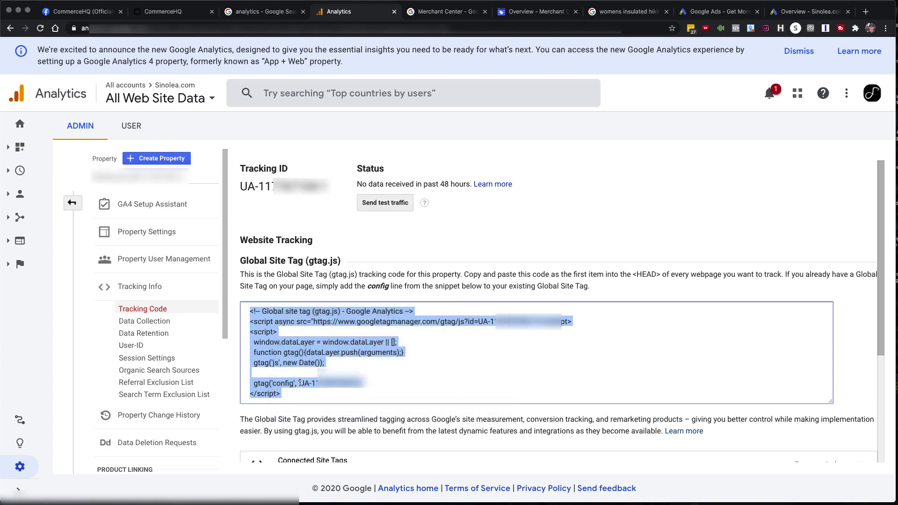
# Step: Switch to CommerceHQ, start a new pixel in the store's Pixels settings, and paste the copied Global Site Tag as its code
pyautogui.click(169, 13)
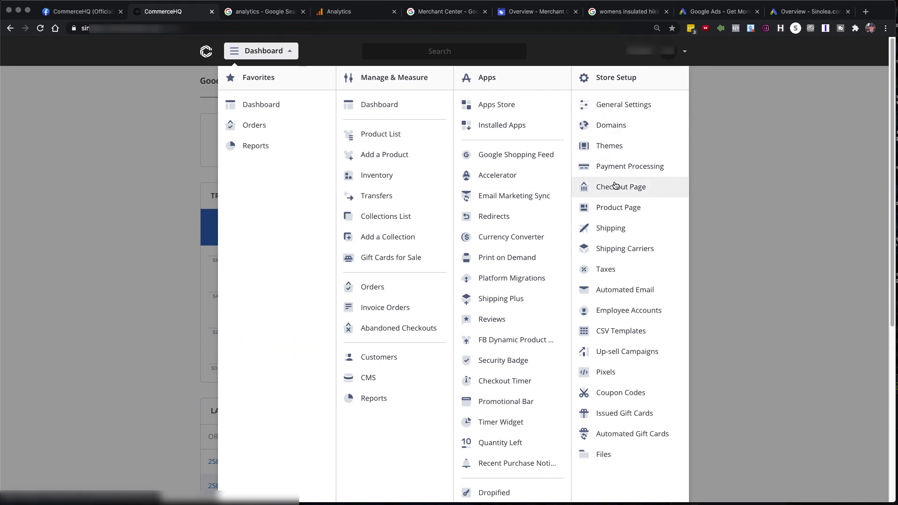
pyautogui.click(602, 373)
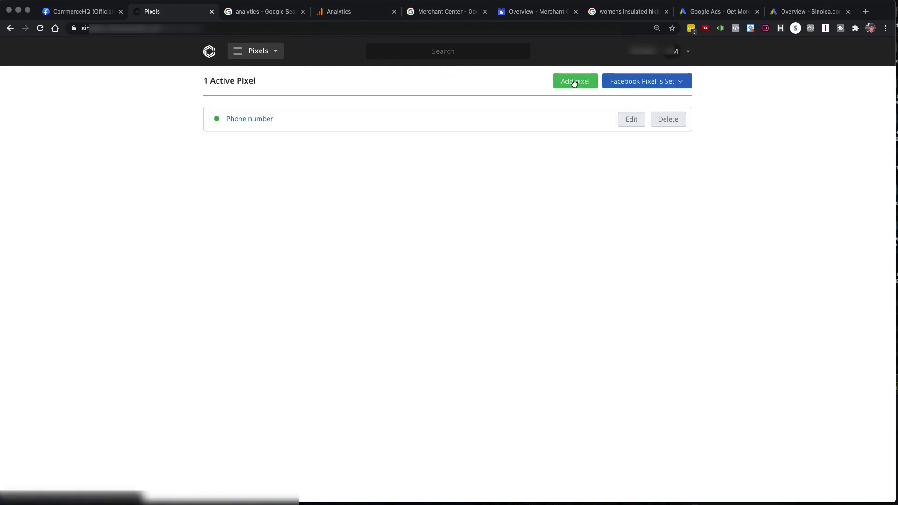
pyautogui.click(570, 83)
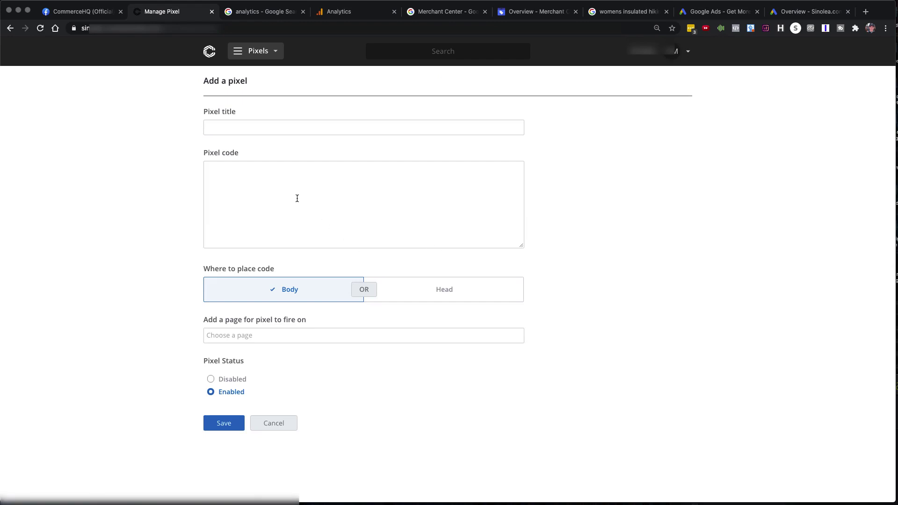
pyautogui.rightClick(262, 184)
pyautogui.click(280, 244)
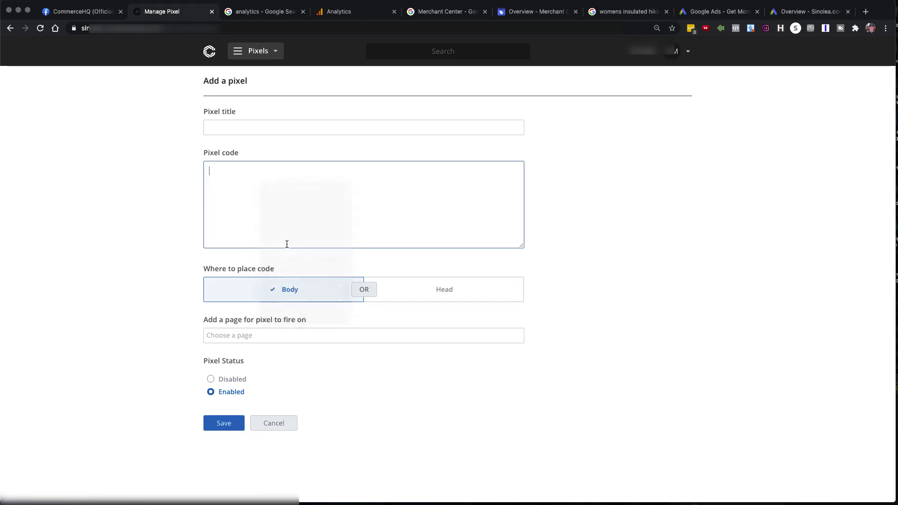
# Step: Place the pixel code in the Head and title the pixel "Google Analytics"
pyautogui.click(449, 289)
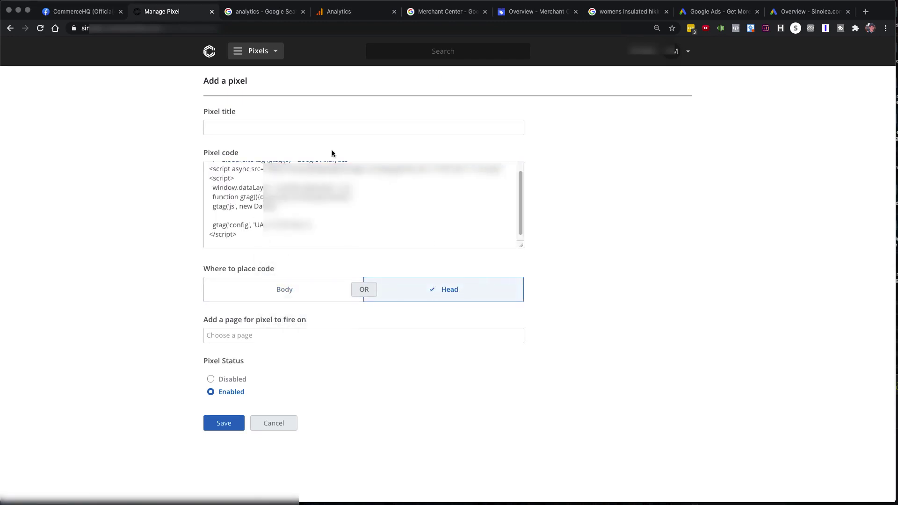
pyautogui.click(264, 128)
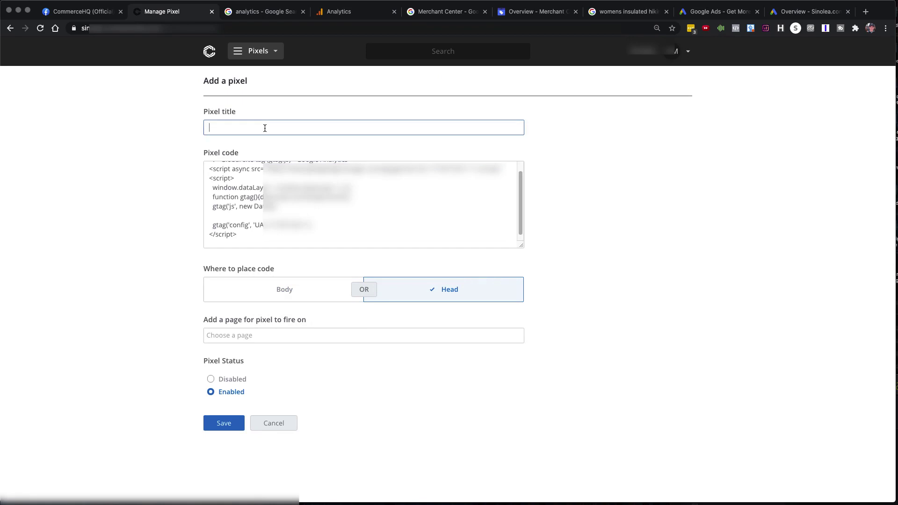
pyautogui.write('Google Analytics')
# Step: Set the pixel to fire on the Cart, Checkout, Home page, Search results page and Product page
pyautogui.click(308, 332)
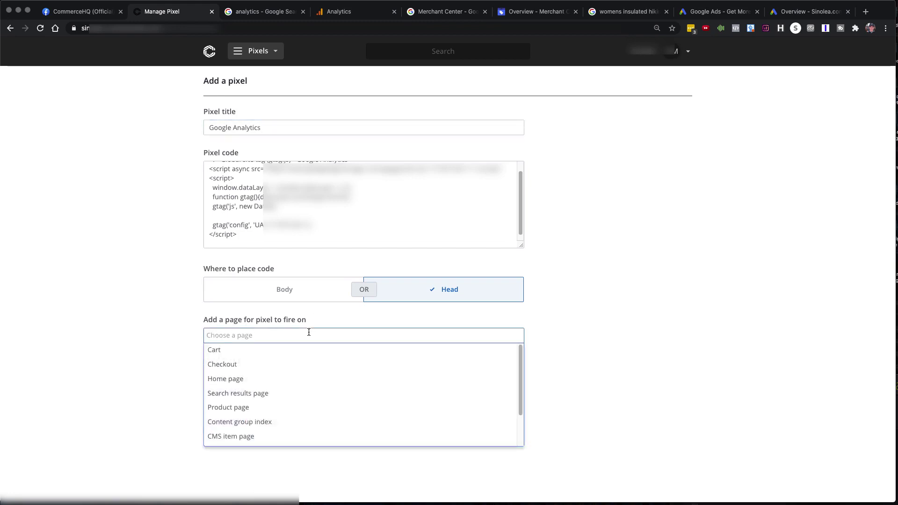
pyautogui.click(220, 354)
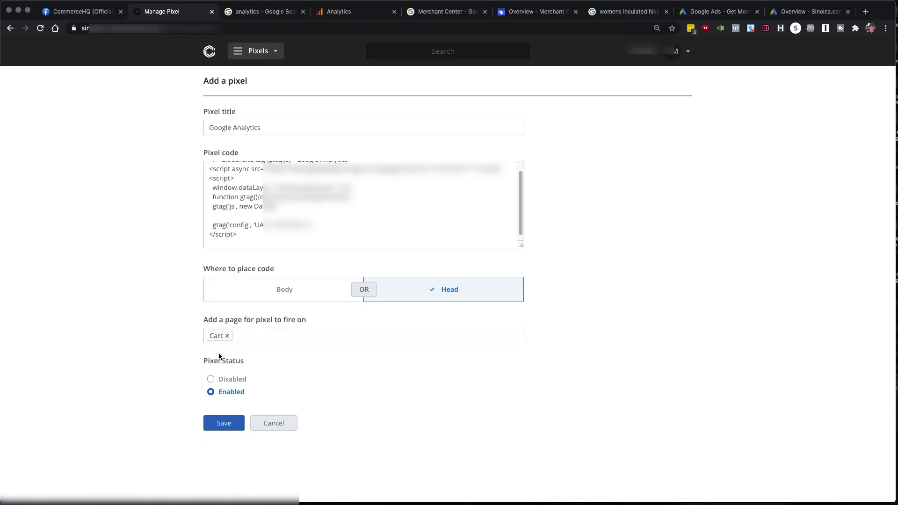
pyautogui.click(245, 337)
pyautogui.click(247, 351)
pyautogui.click(304, 335)
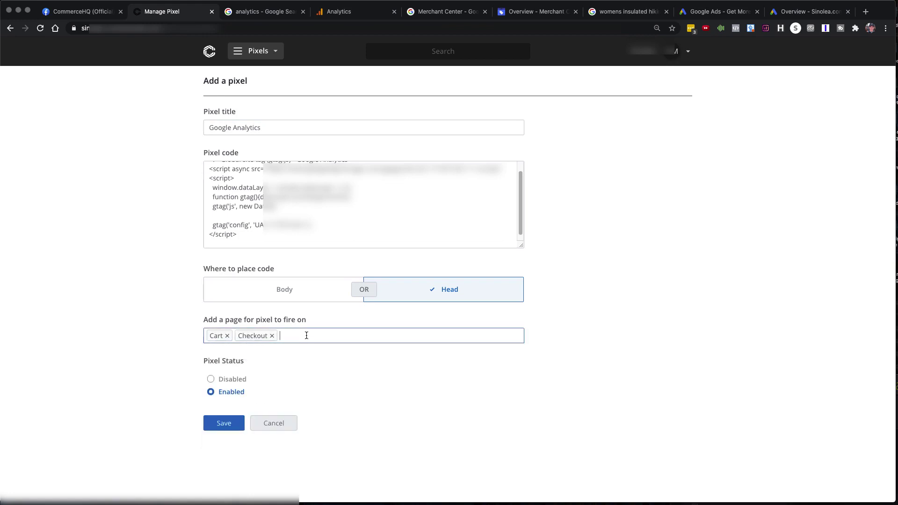
pyautogui.click(277, 355)
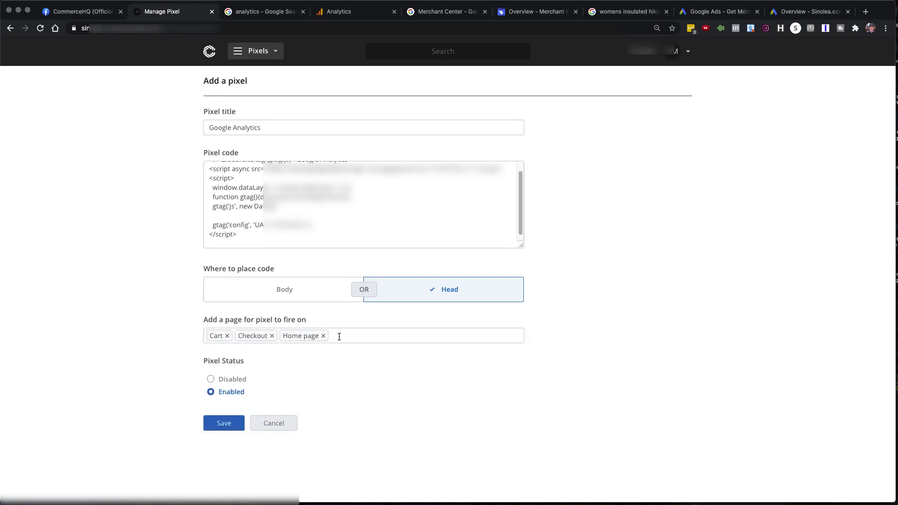
pyautogui.click(337, 335)
pyautogui.click(300, 356)
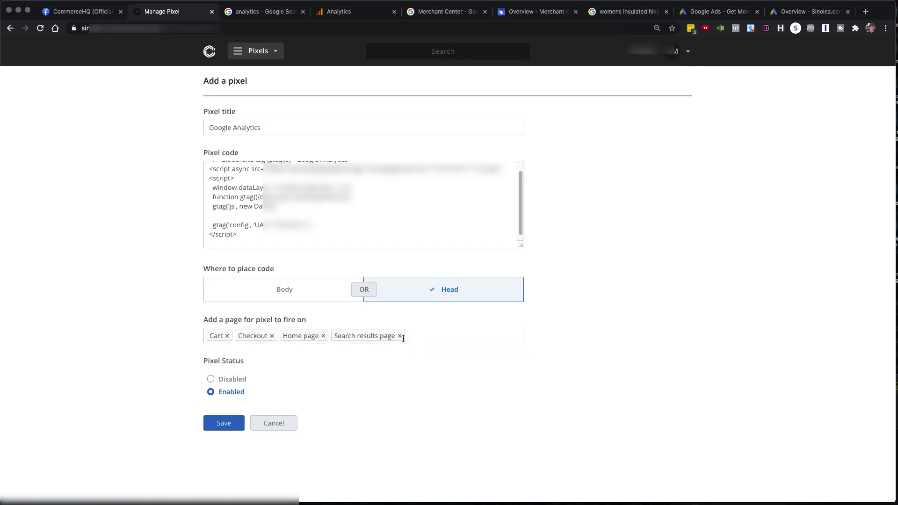
pyautogui.click(420, 335)
pyautogui.click(265, 351)
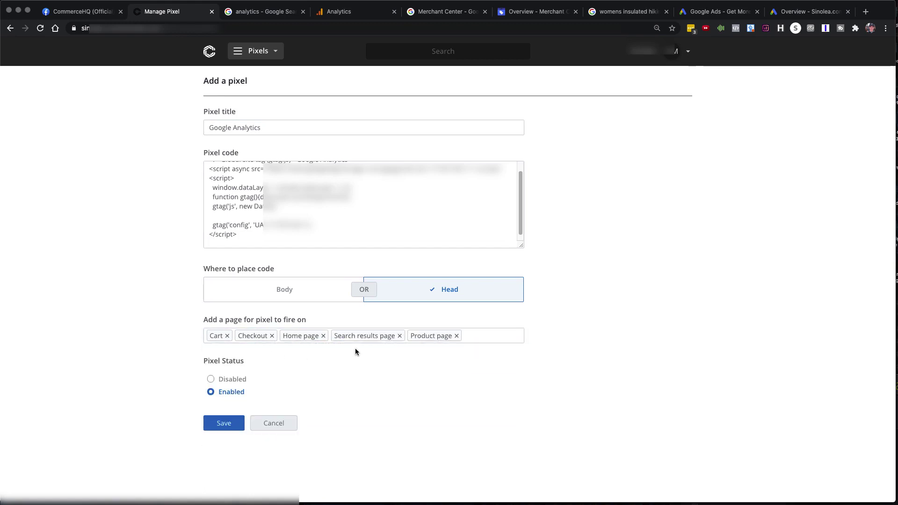
# Step: Add the Collection page, Thank You page and Collections list to the pages the pixel fires on
pyautogui.click(481, 337)
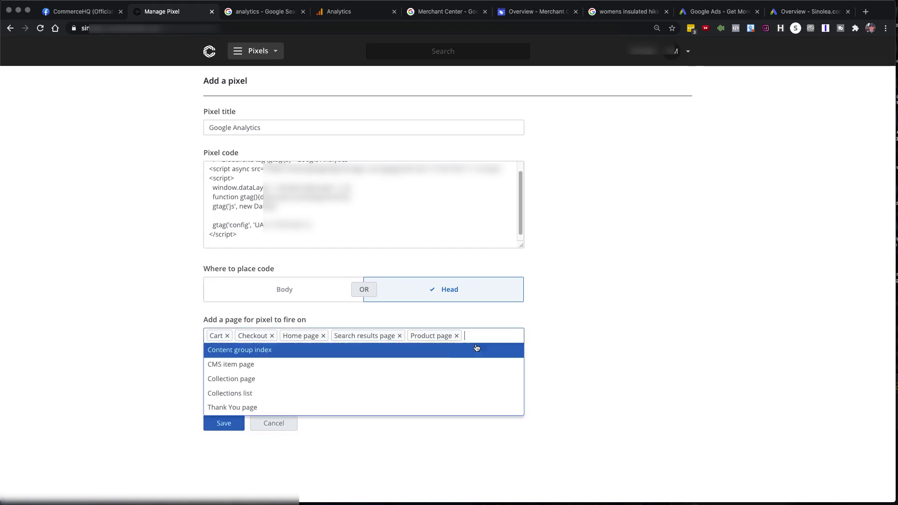
pyautogui.click(266, 384)
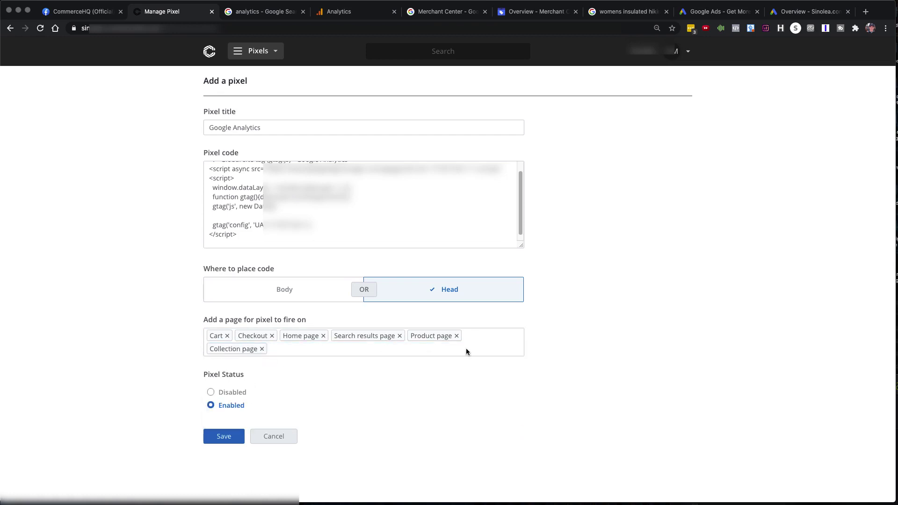
pyautogui.click(325, 354)
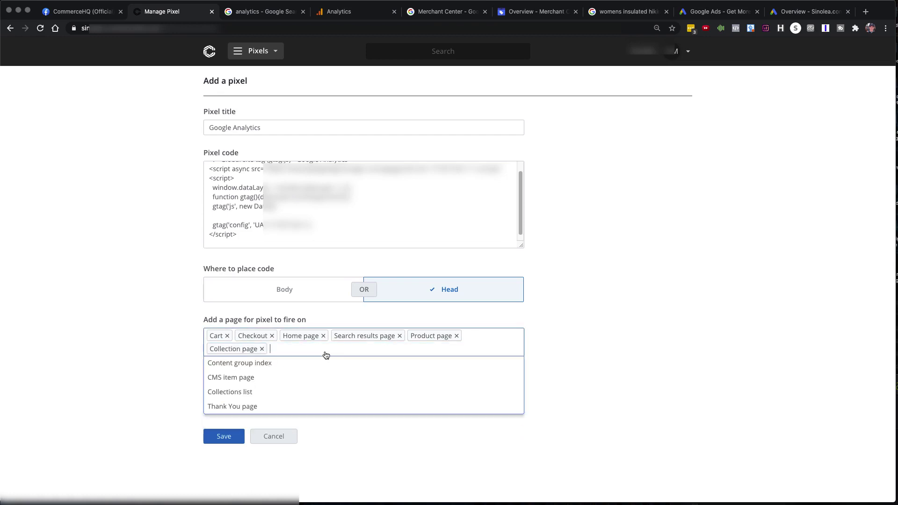
pyautogui.click(267, 405)
pyautogui.click(364, 348)
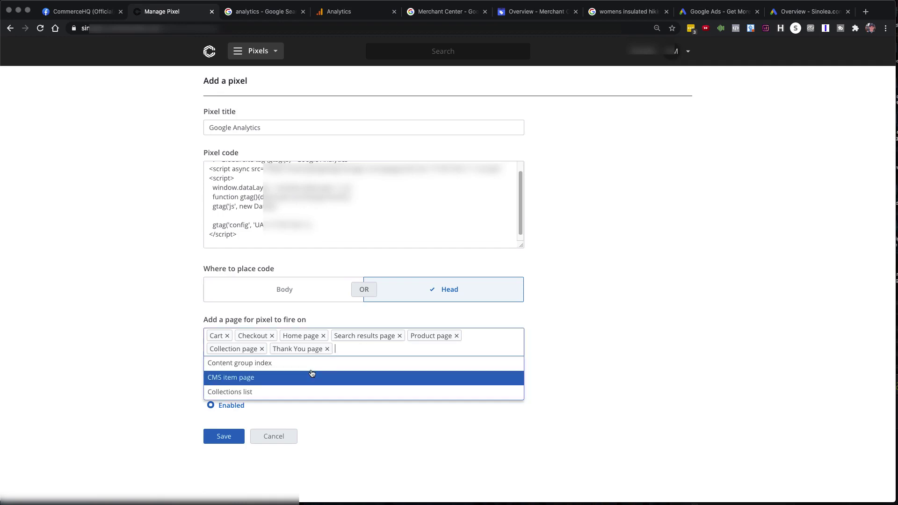
pyautogui.click(265, 392)
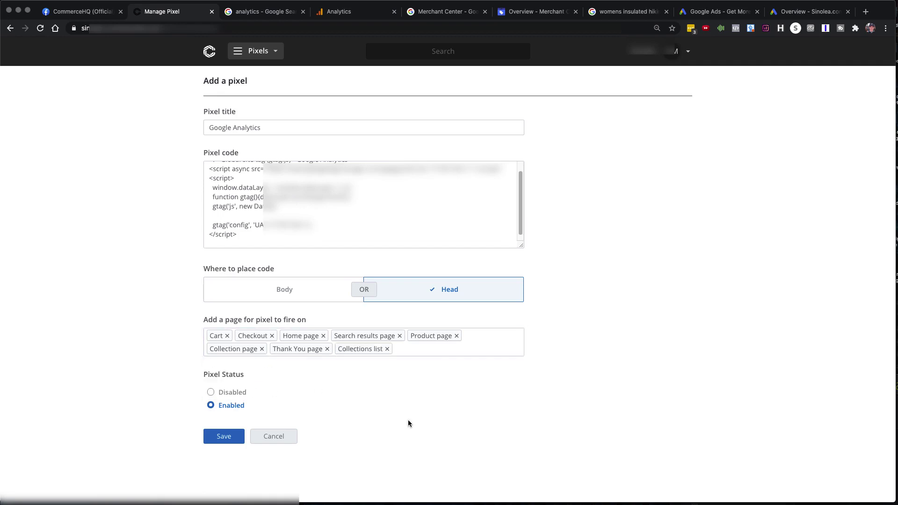
# Step: Check the remaining page options without adding any, and save the Google Analytics pixel
pyautogui.click(440, 354)
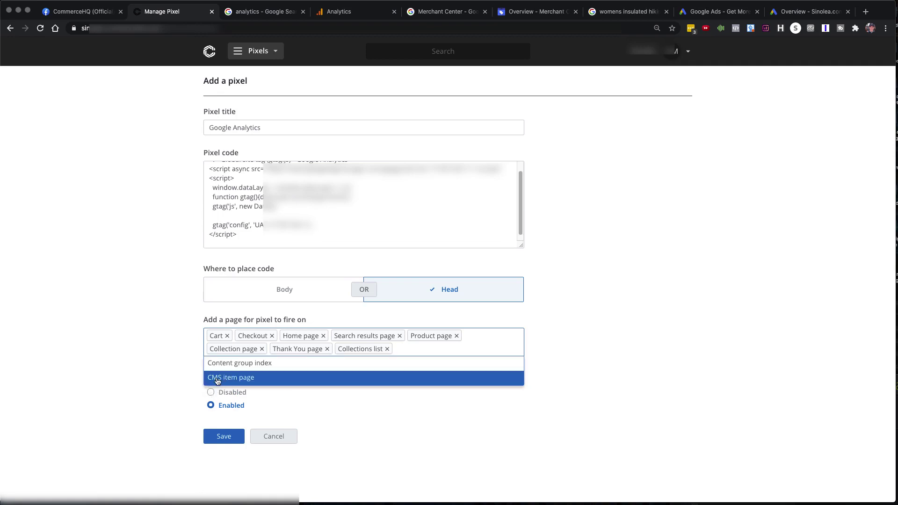
pyautogui.click(398, 419)
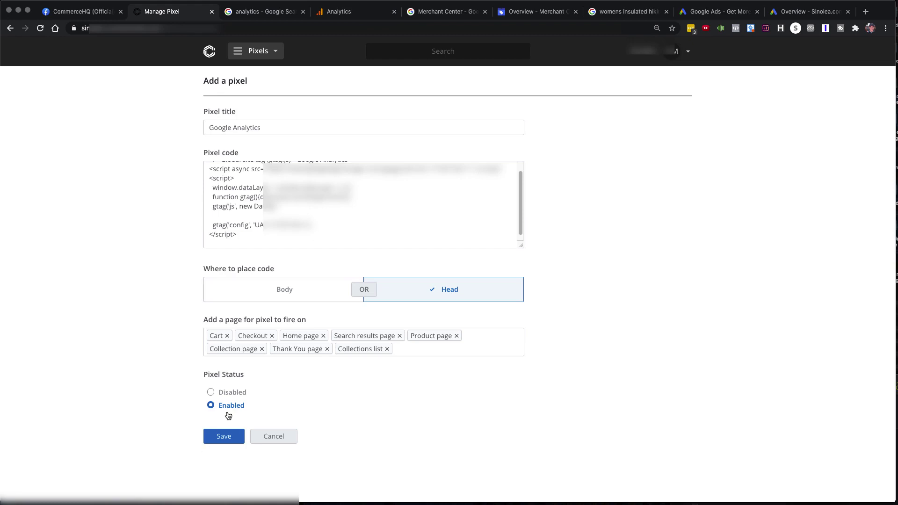
pyautogui.click(224, 437)
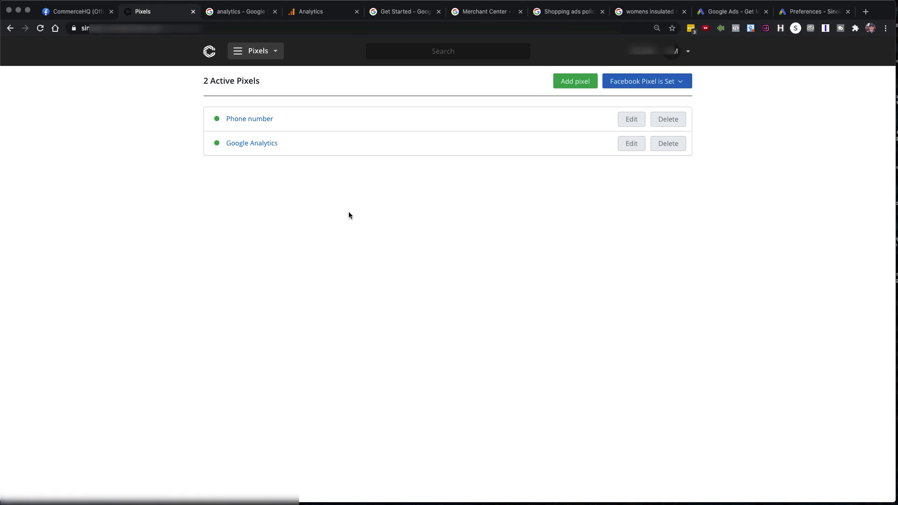
# Step: In the store's General Settings, set the unit system to Imperial and the default weight unit to lb
pyautogui.click(259, 54)
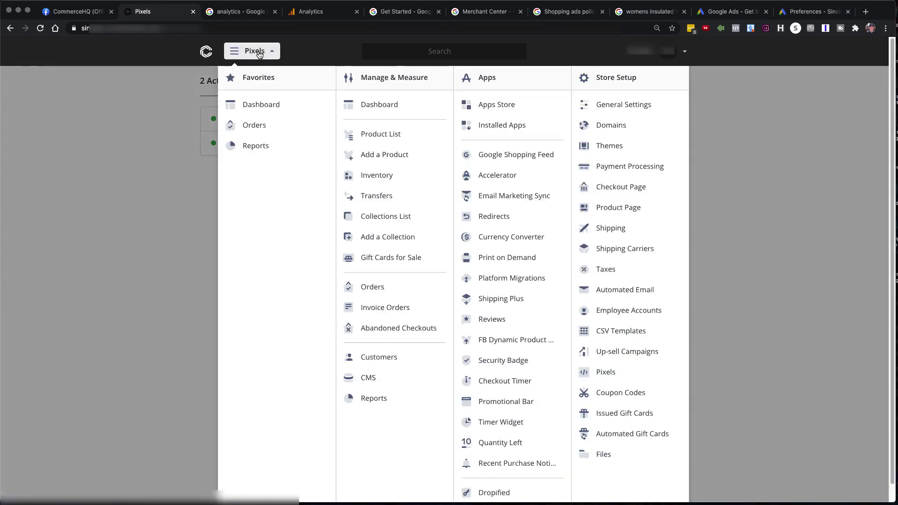
pyautogui.click(632, 108)
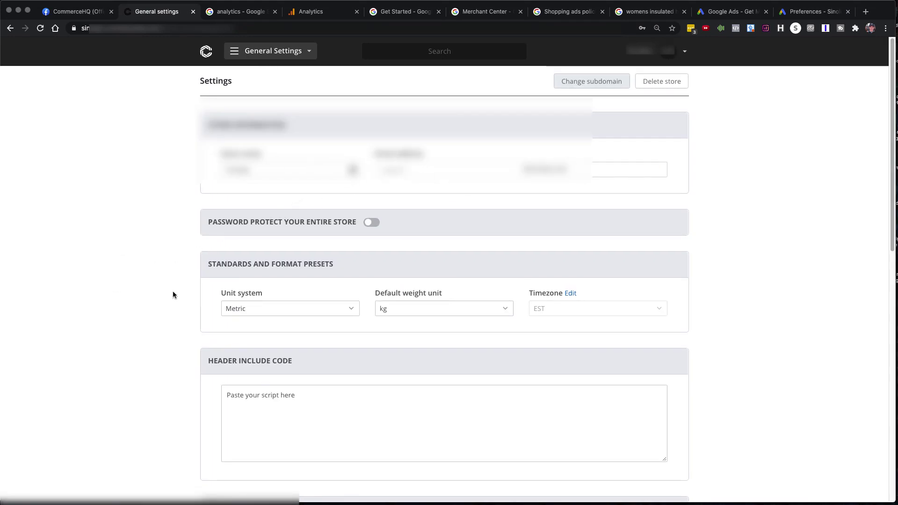
pyautogui.scroll(-2, 164, 423)
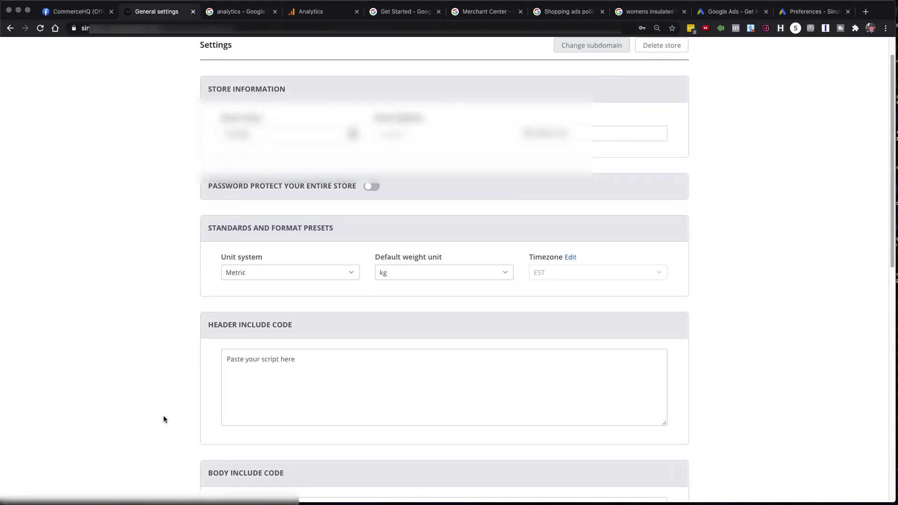
pyautogui.scroll(-2, 164, 419)
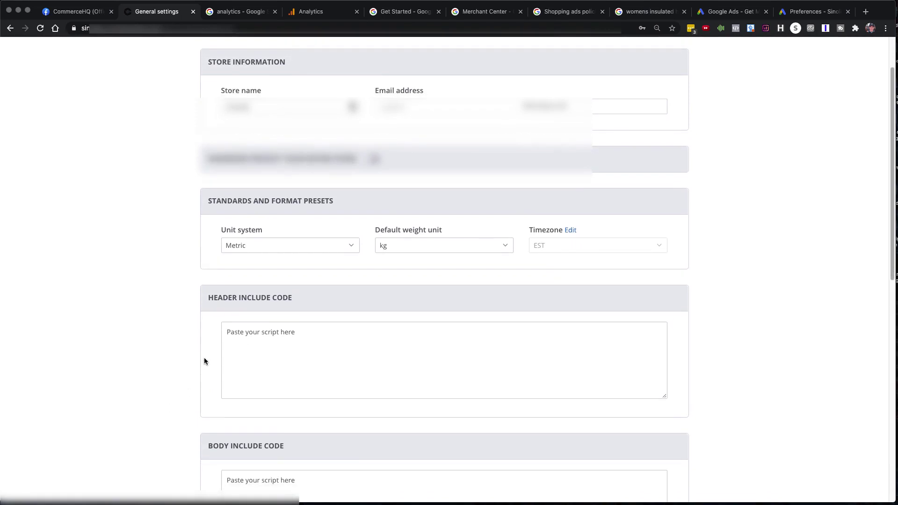
pyautogui.click(285, 246)
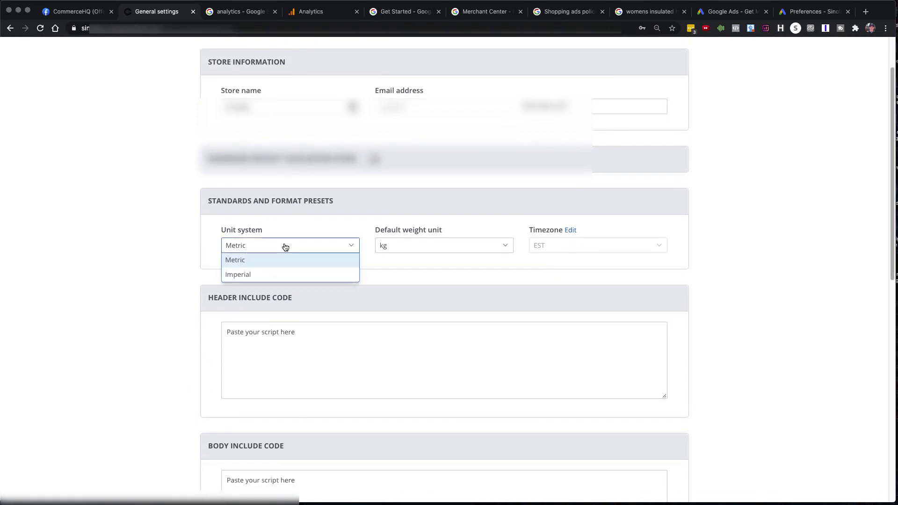
pyautogui.click(262, 275)
pyautogui.click(452, 249)
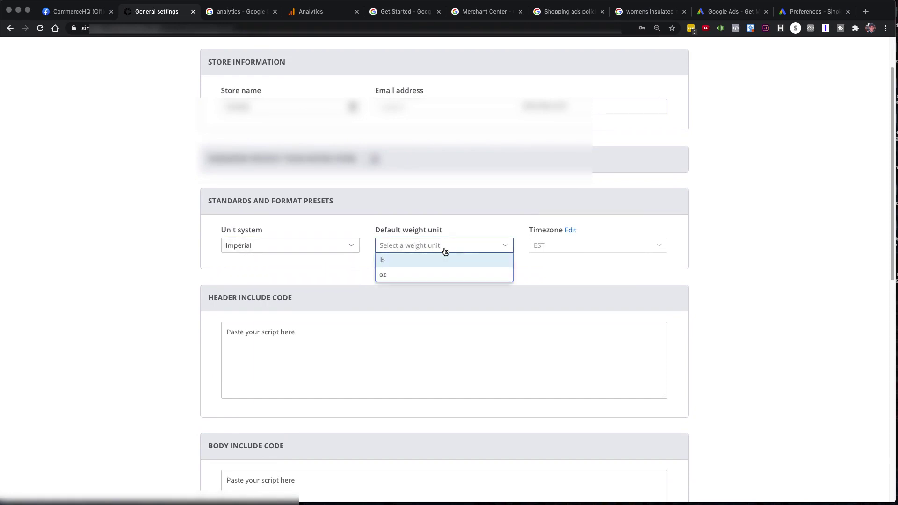
pyautogui.click(403, 265)
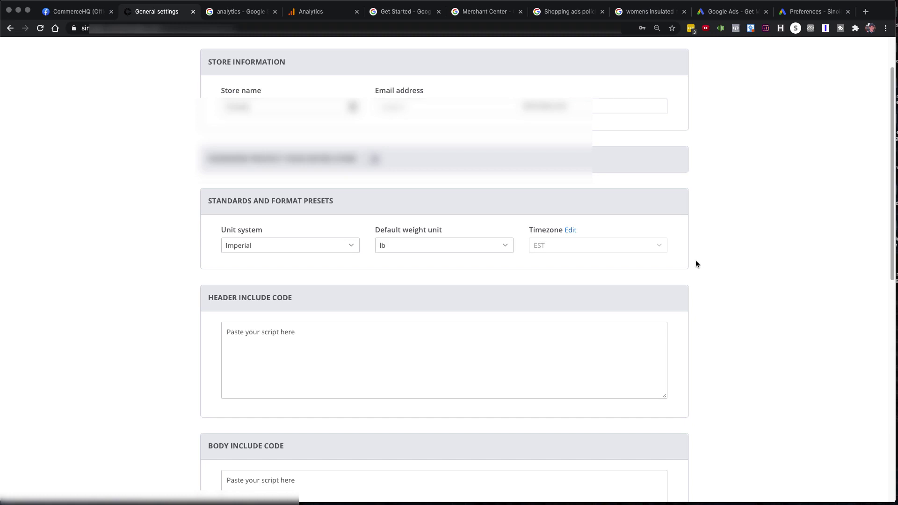
# Step: Switch to Google Ads, sign in, and enter through one of the existing advertising accounts
pyautogui.click(733, 12)
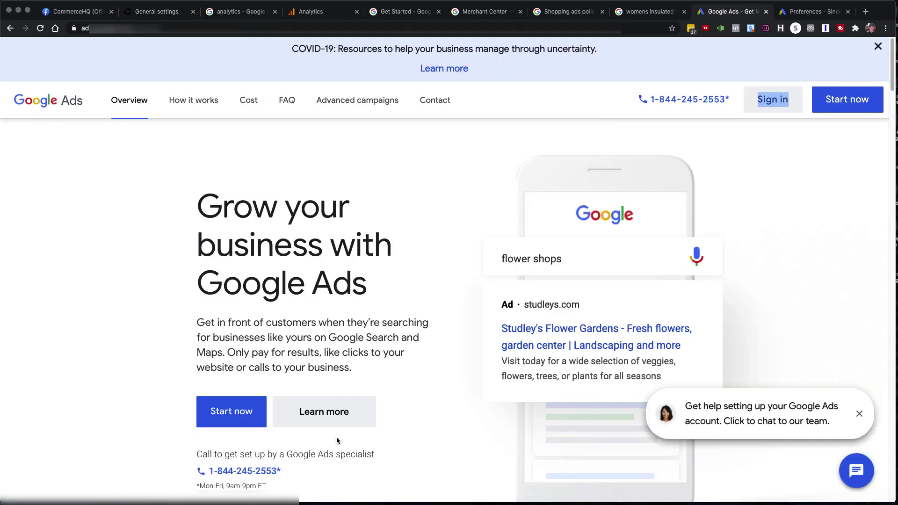
pyautogui.click(437, 170)
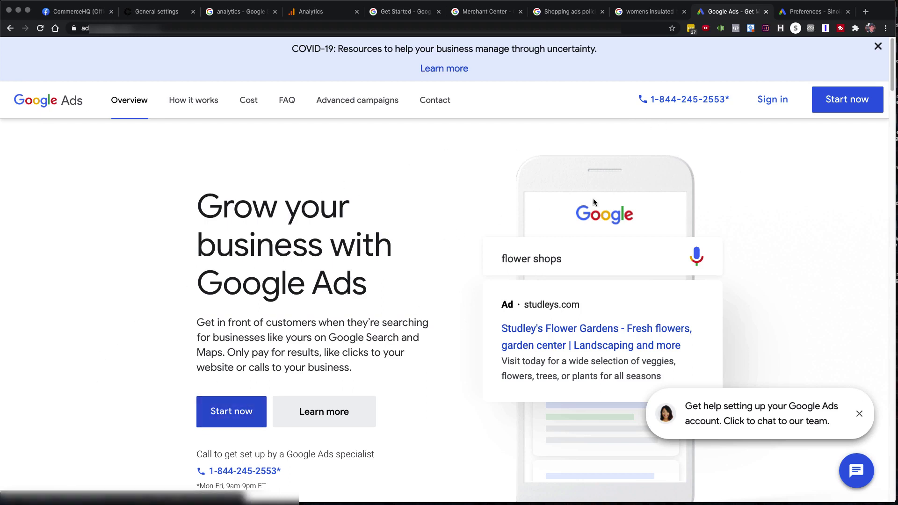
pyautogui.click(773, 103)
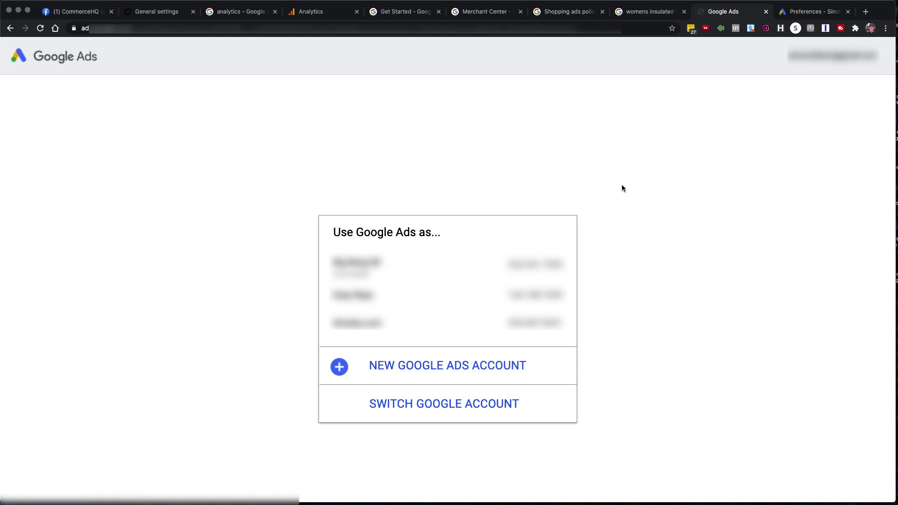
pyautogui.click(406, 294)
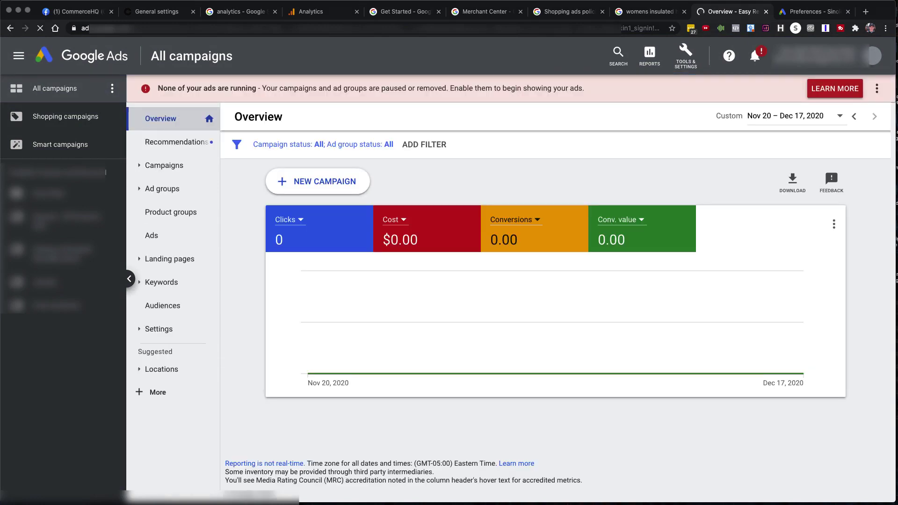
# Step: Start creating a new Google Ads account and switch its campaign setup to Expert Mode
pyautogui.click(872, 55)
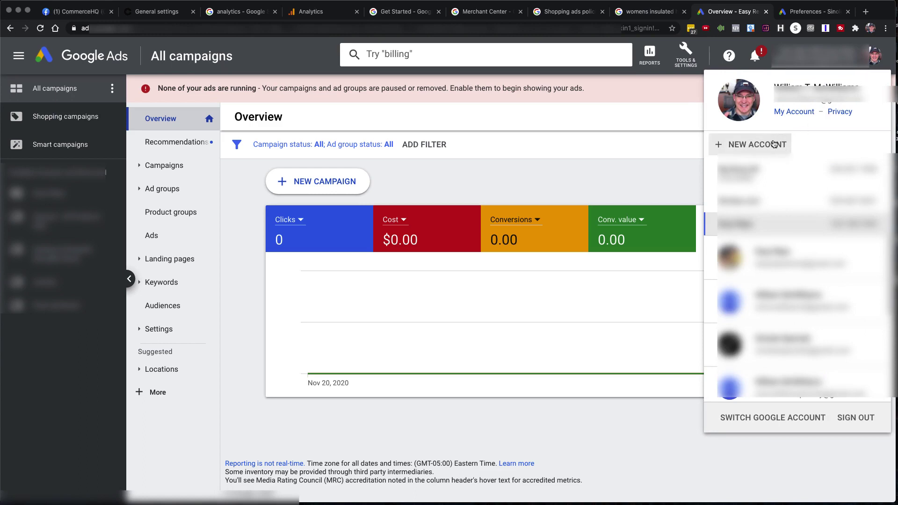
pyautogui.click(760, 148)
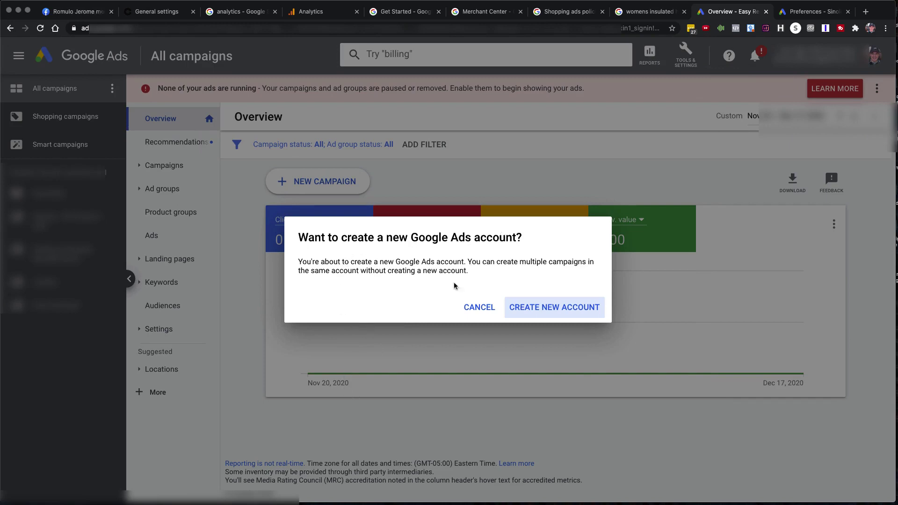
pyautogui.click(562, 309)
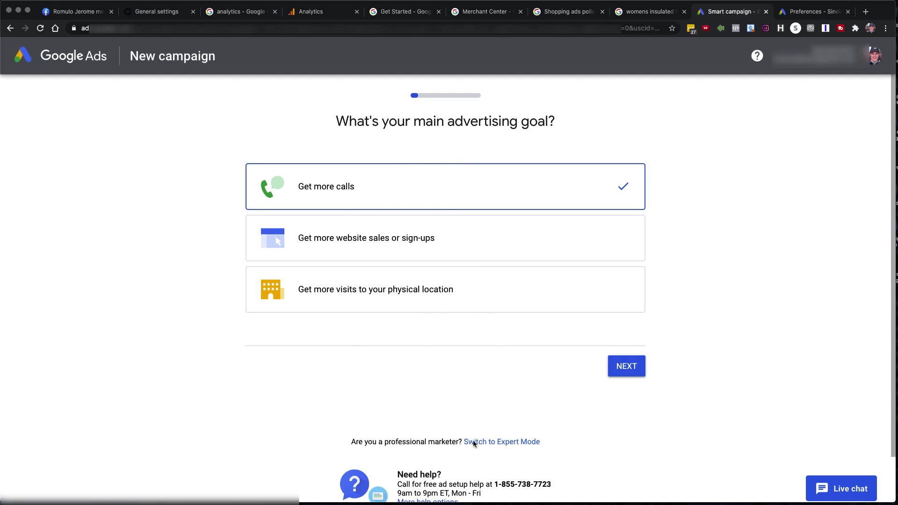
pyautogui.click(508, 444)
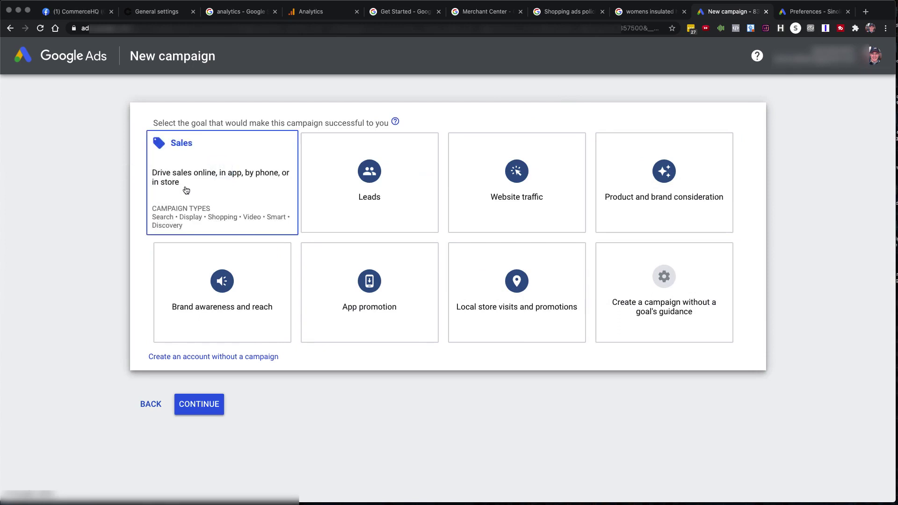
# Step: Skip creating a Shopping campaign, submit the business information with United States, New York Time and US Dollar, and open the new account
pyautogui.click(691, 268)
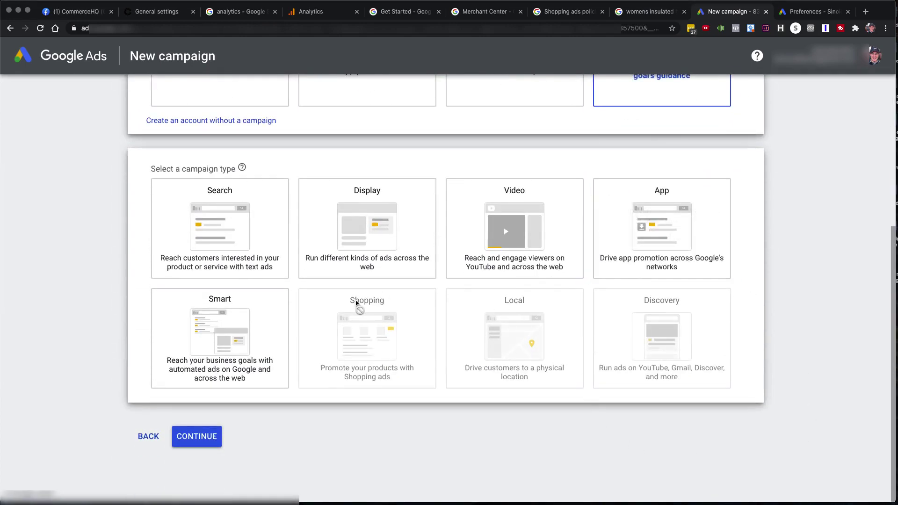
pyautogui.moveTo(341, 333)
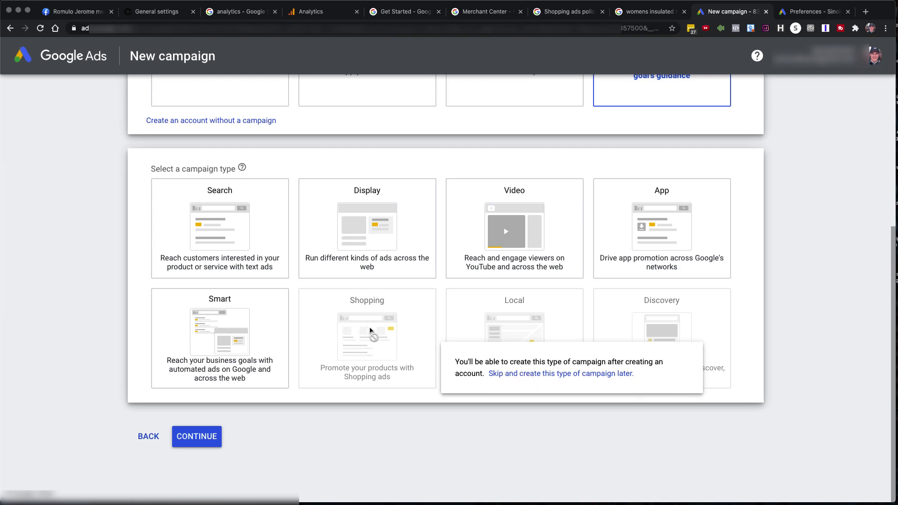
pyautogui.moveTo(381, 321)
pyautogui.click(571, 374)
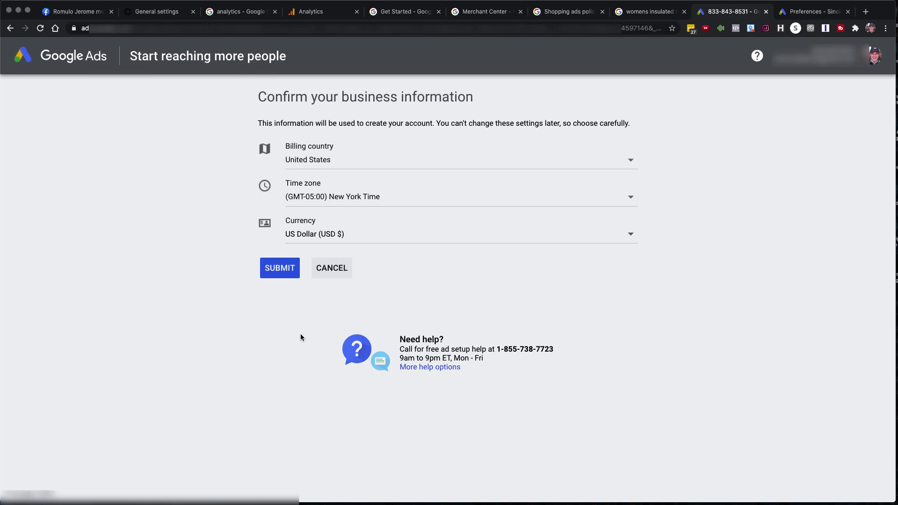
pyautogui.click(275, 272)
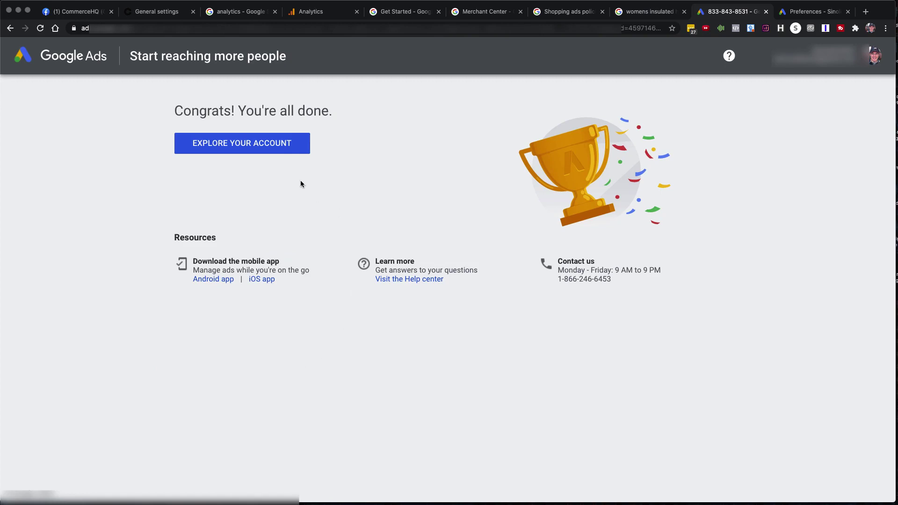
pyautogui.click(250, 145)
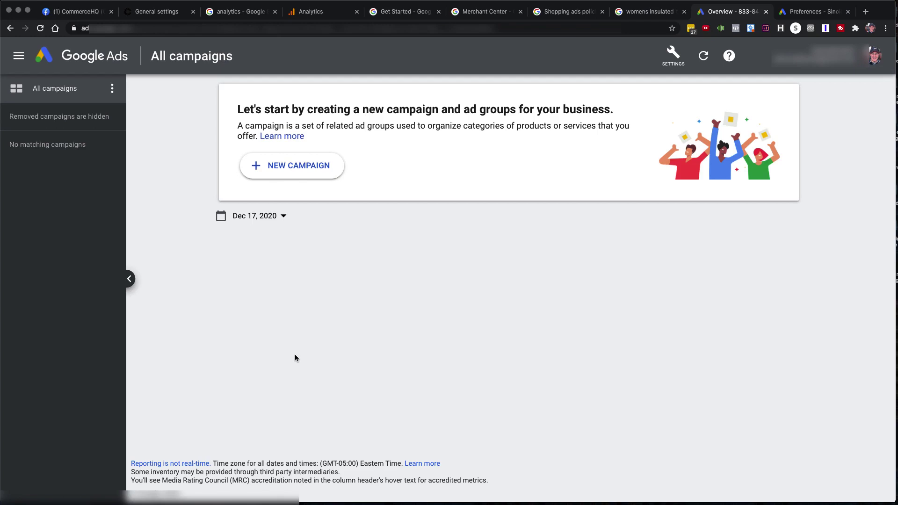
# Step: Switch the new Google Ads account from Smart mode to Expert mode
pyautogui.click(677, 55)
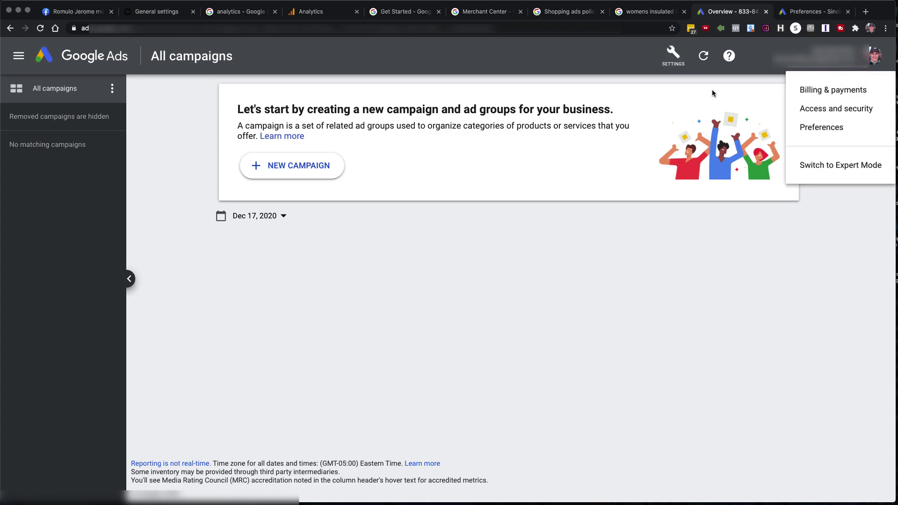
pyautogui.click(837, 165)
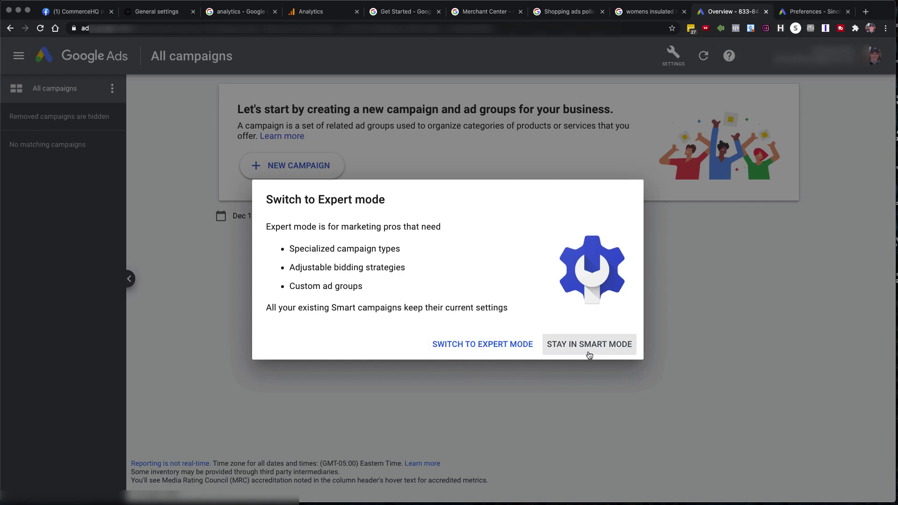
pyautogui.click(476, 345)
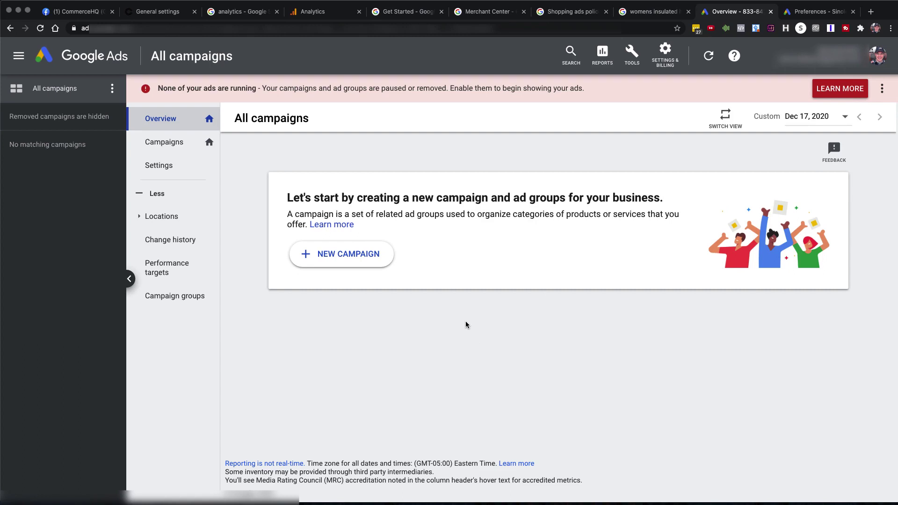
# Step: In Linked accounts, link the first Google Analytics (UA) property, enabling Link and Import site metrics for its All Web Site Data view
pyautogui.click(666, 50)
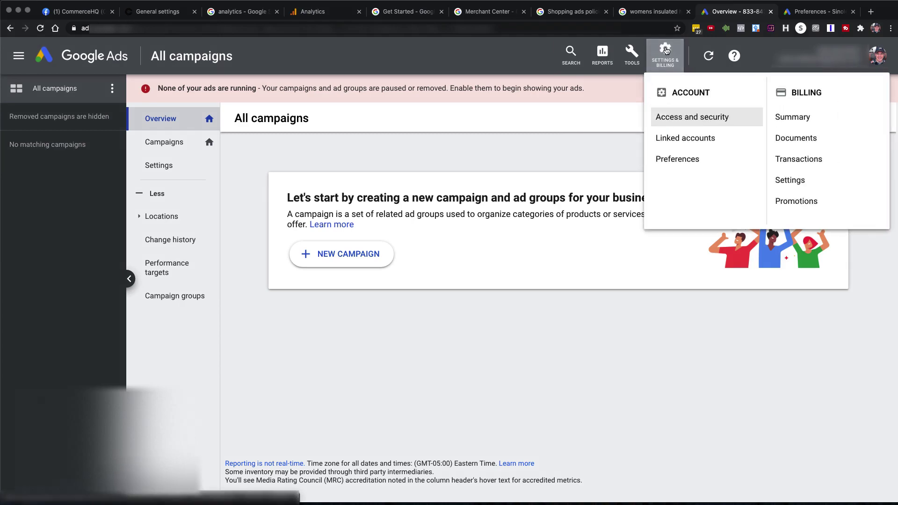
pyautogui.click(686, 142)
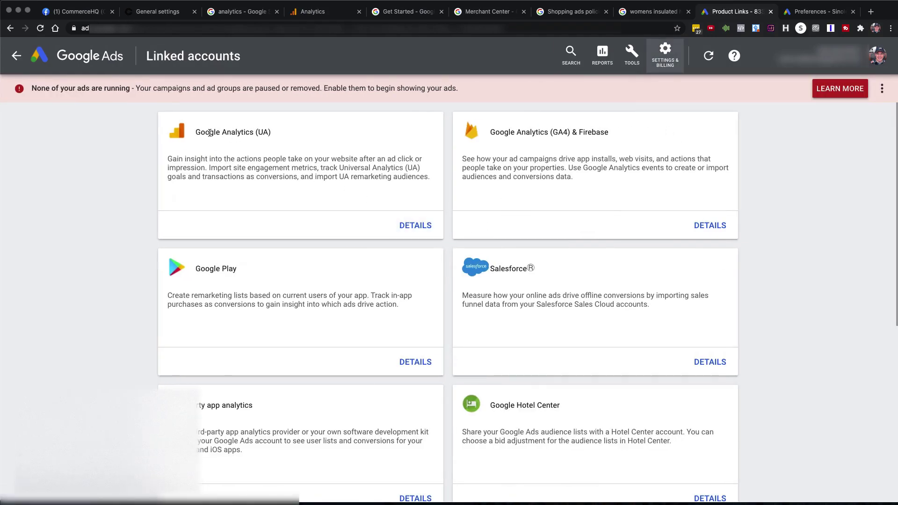
pyautogui.click(417, 230)
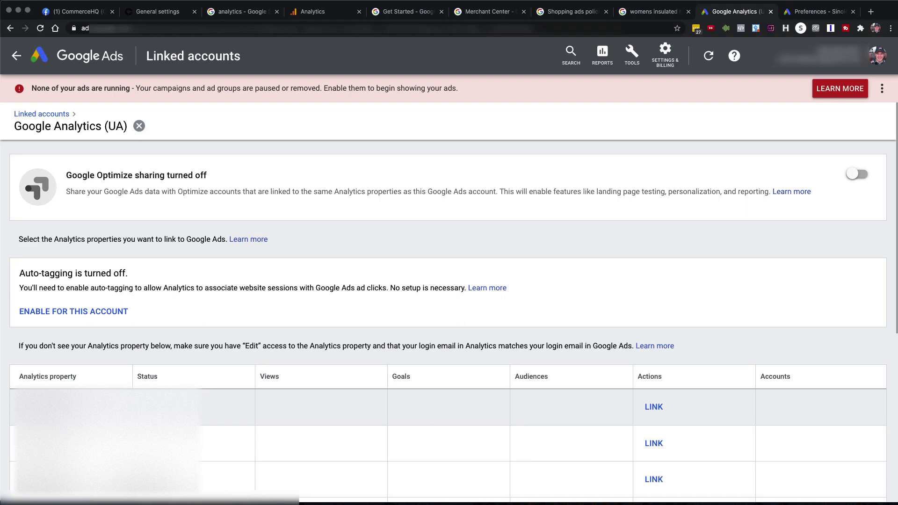
pyautogui.click(654, 406)
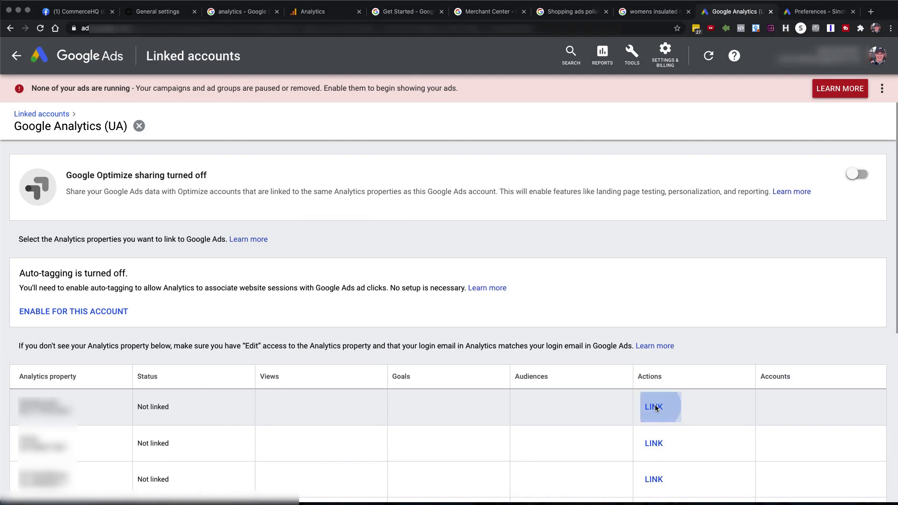
pyautogui.click(418, 295)
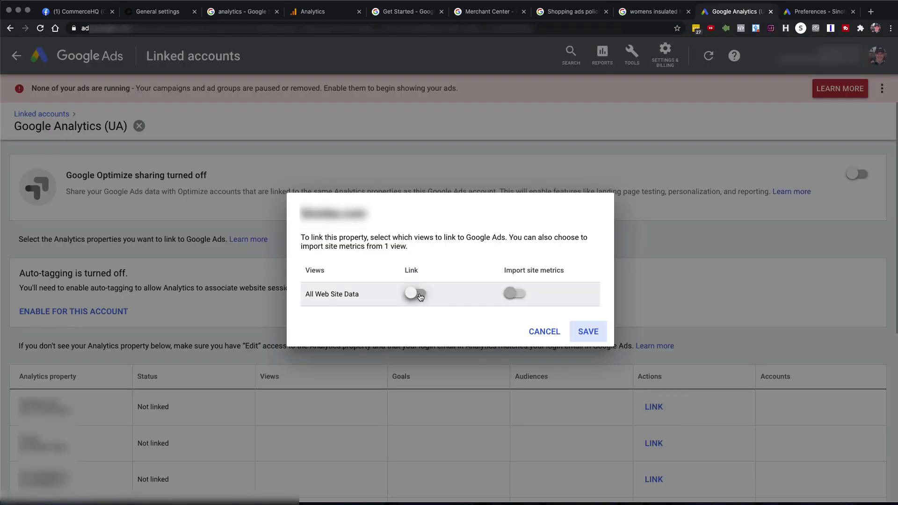
pyautogui.click(514, 294)
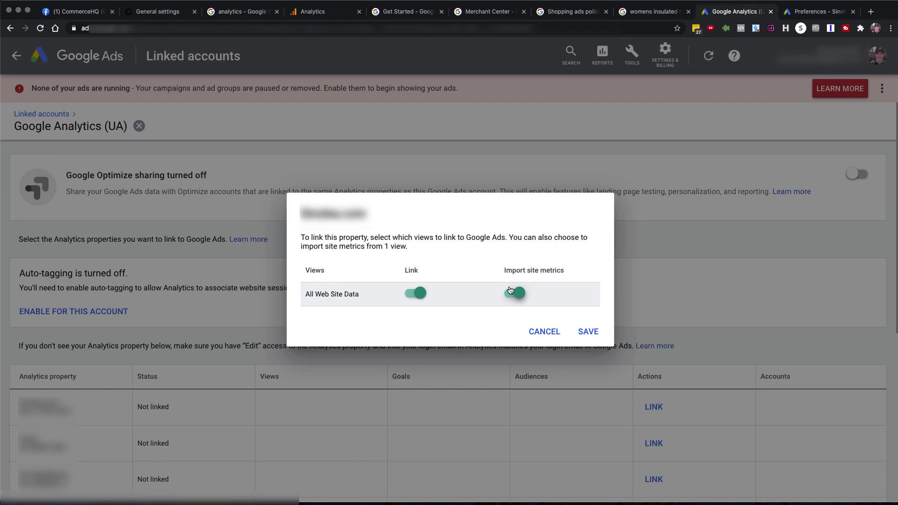
pyautogui.click(586, 331)
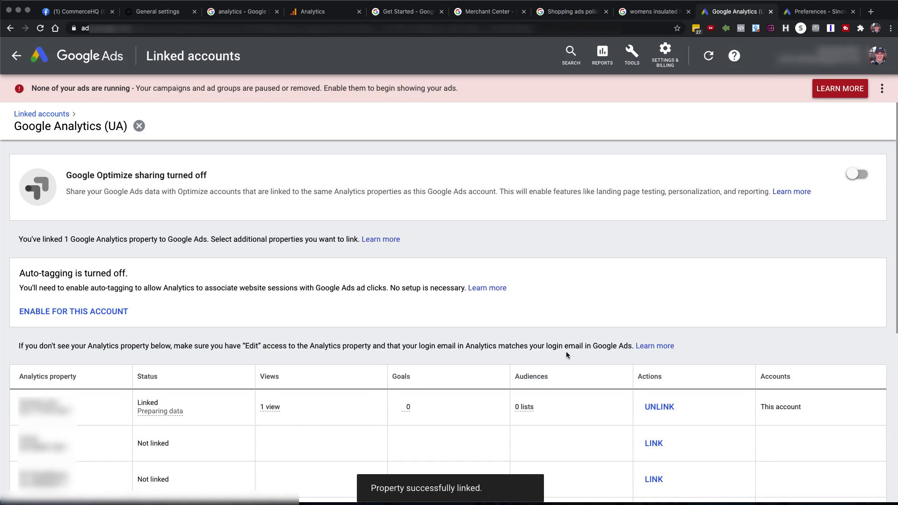
pyautogui.moveTo(149, 405)
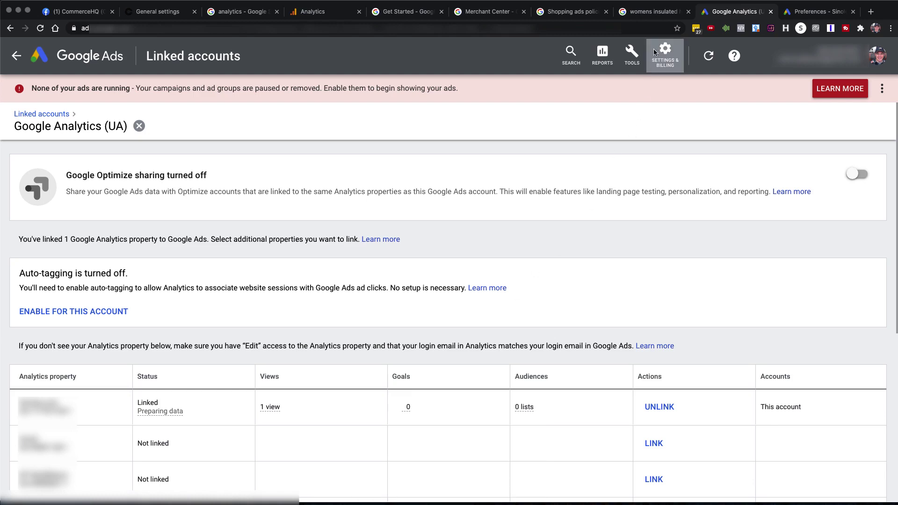
# Step: Check the Google Merchant Center linking instructions in Linked accounts and close them
pyautogui.click(666, 55)
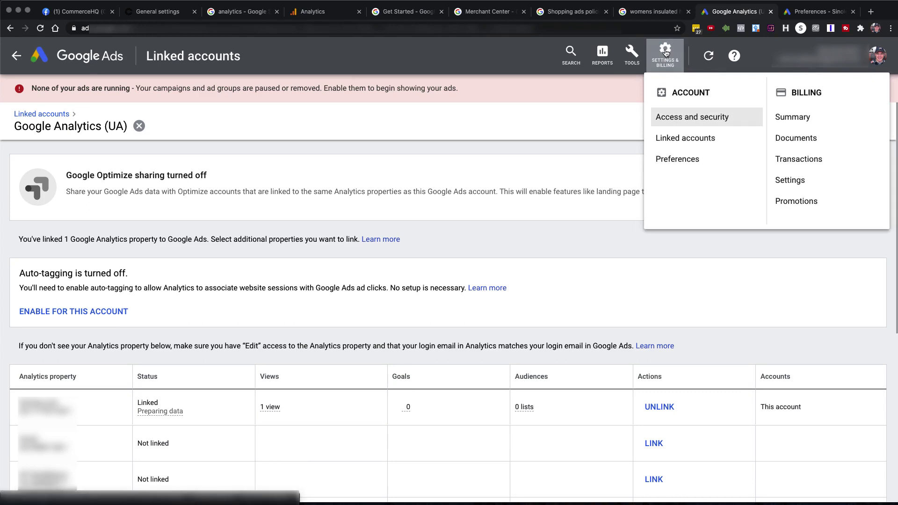
pyautogui.click(686, 139)
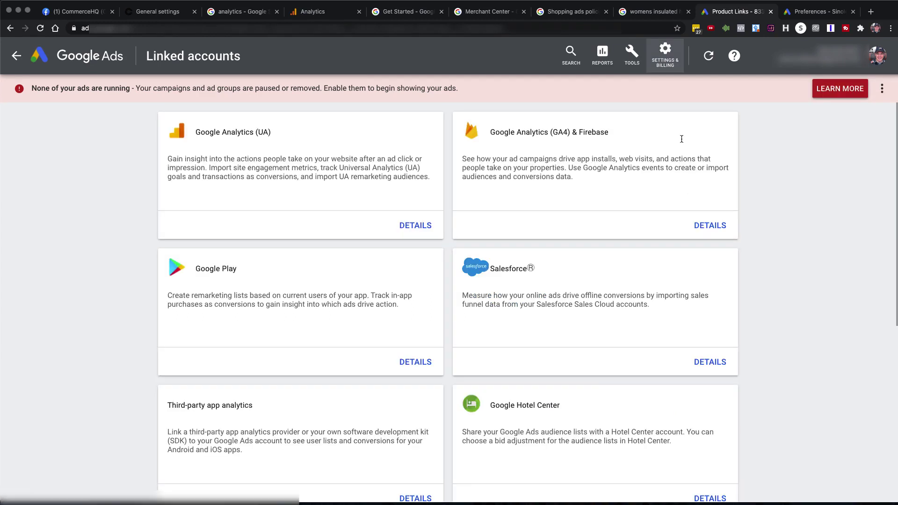
pyautogui.scroll(-2, 327, 273)
pyautogui.scroll(-3, 325, 275)
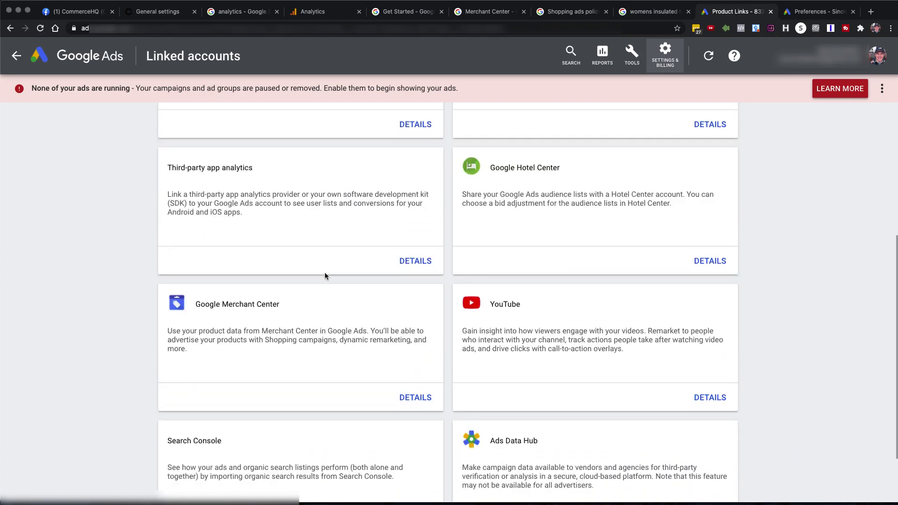
pyautogui.click(418, 398)
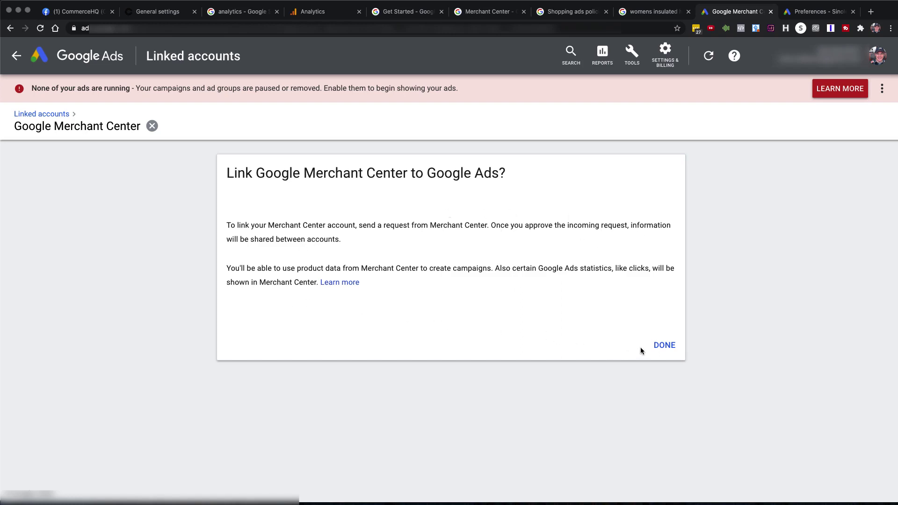
pyautogui.click(658, 350)
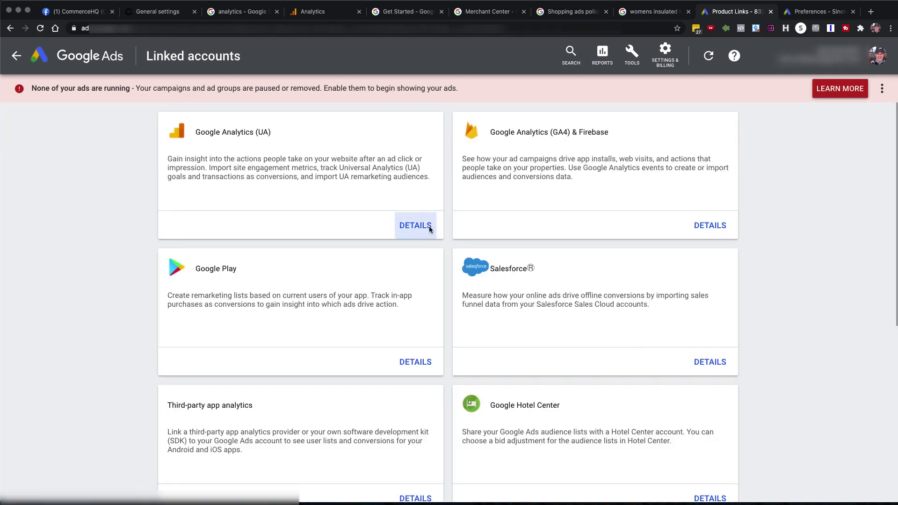
# Step: Switch to the Google for Retail Merchant Center page and start the Merchant Center account setup
pyautogui.click(495, 13)
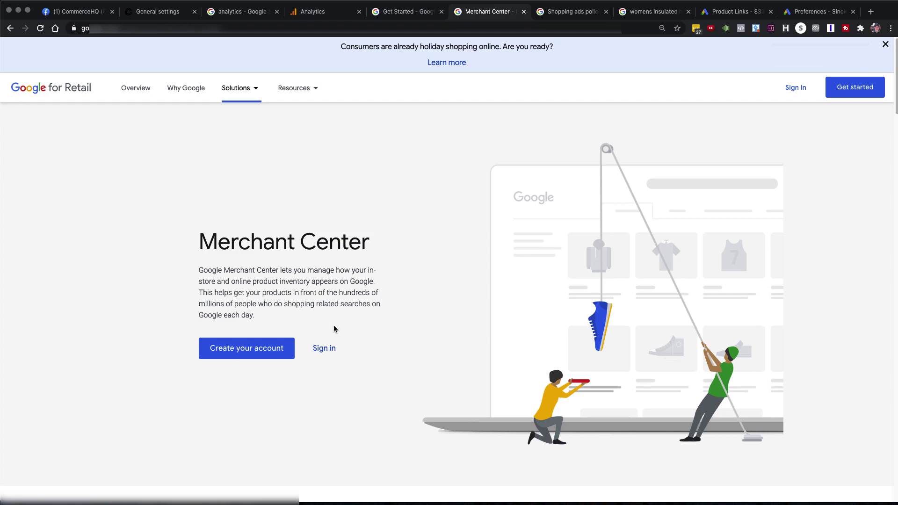
pyautogui.click(255, 350)
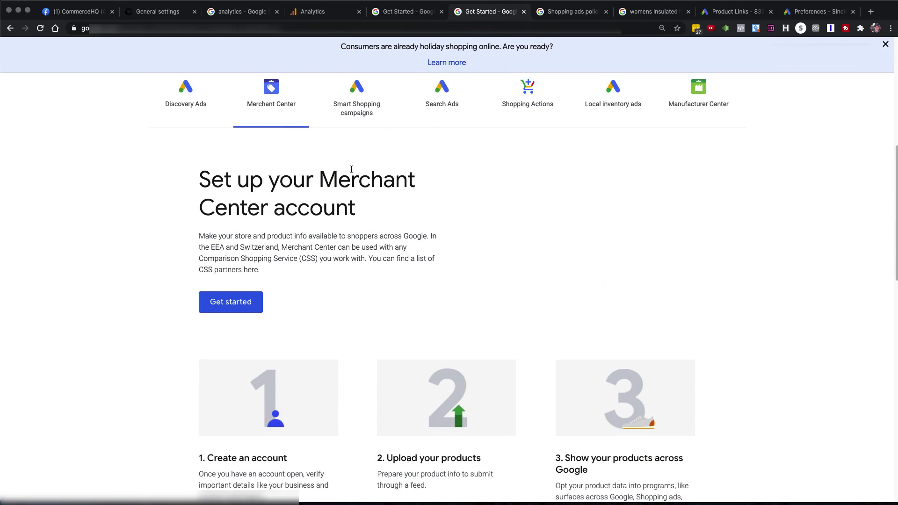
pyautogui.click(238, 304)
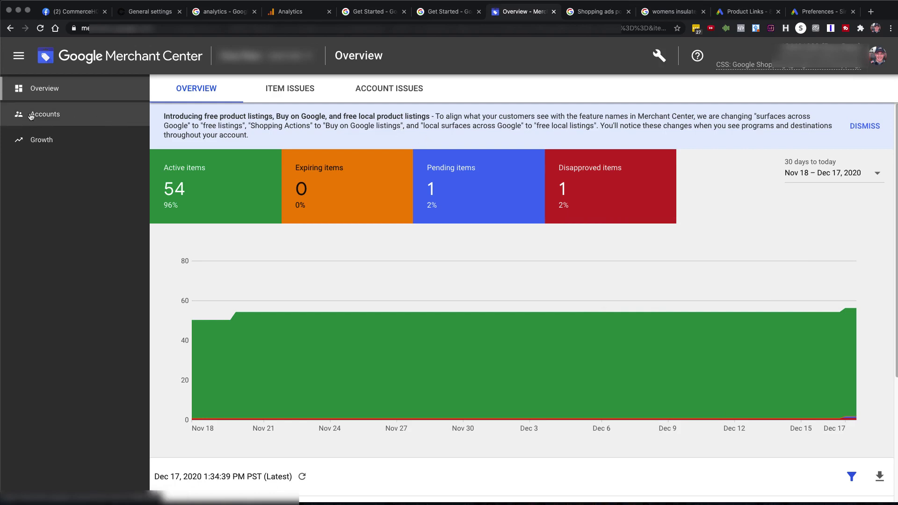
# Step: Add a new Merchant Center sub-account with the store's name and website URL, leaving adult products unchecked, and save it
pyautogui.click(47, 116)
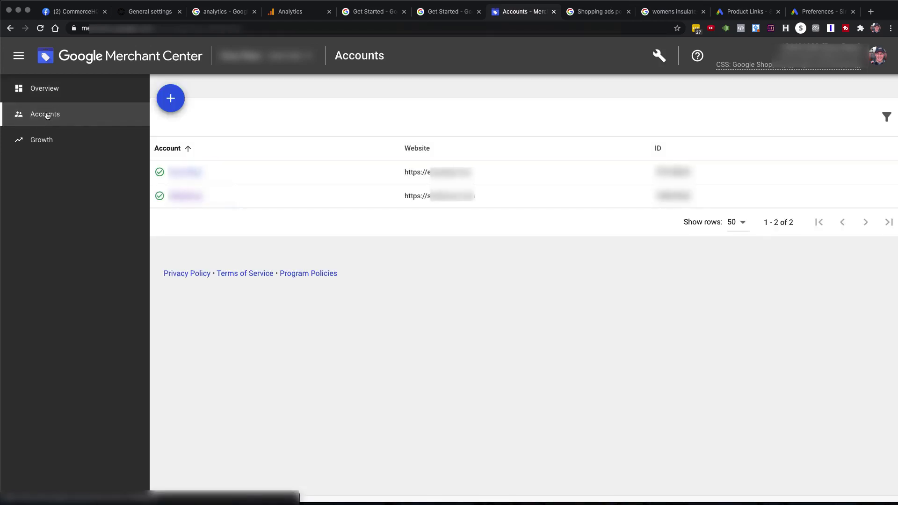
pyautogui.click(166, 106)
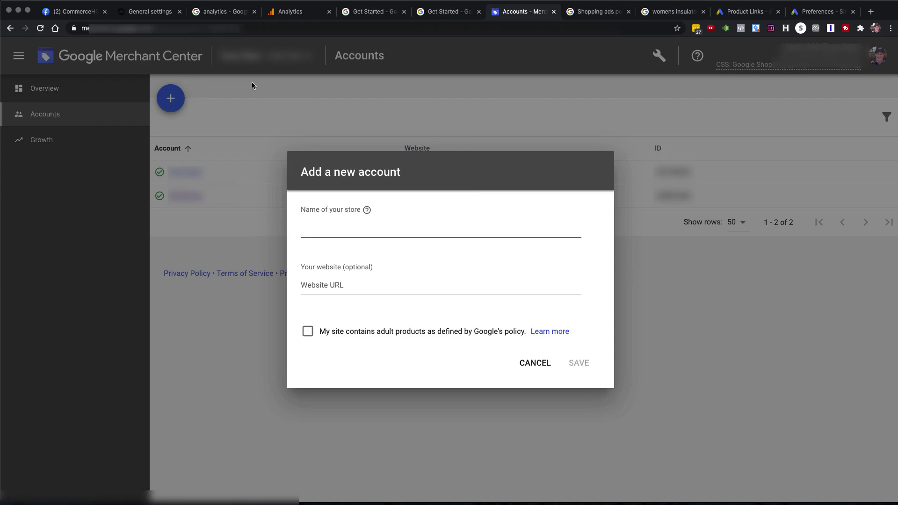
pyautogui.write('Sample')
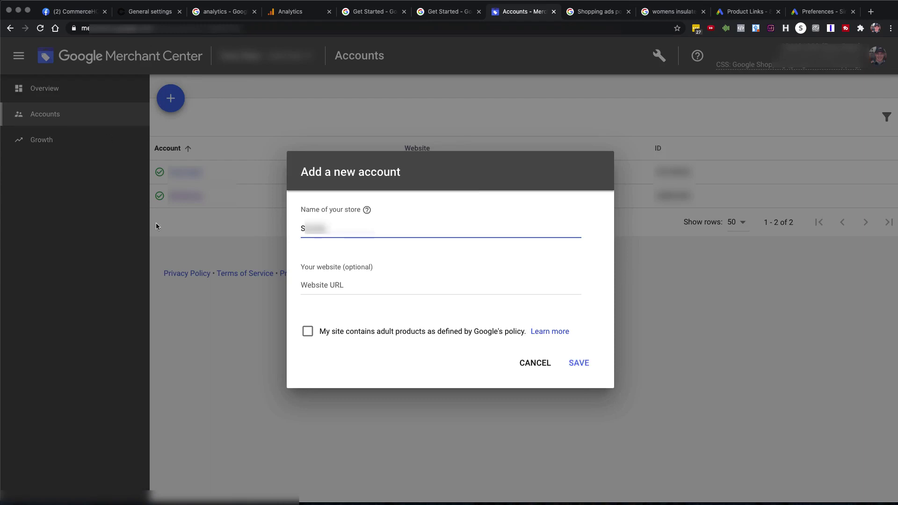
pyautogui.click(352, 286)
pyautogui.press('super+v')
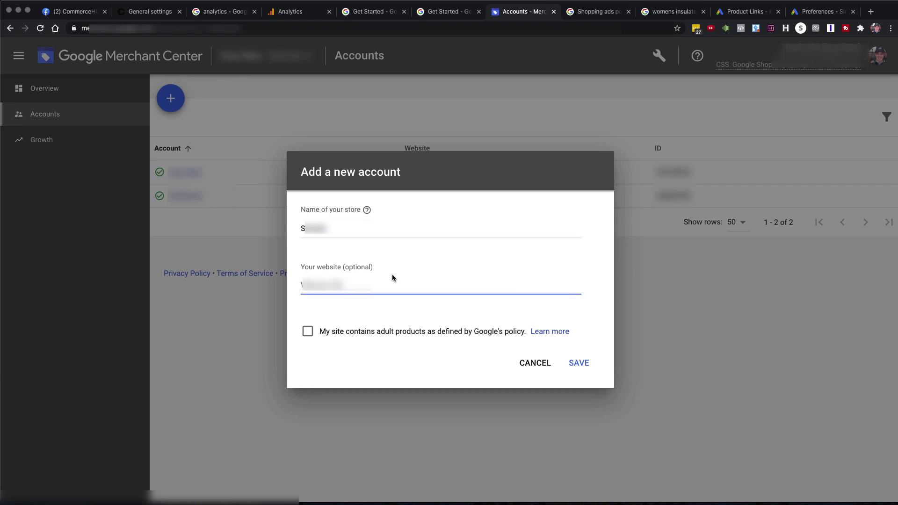
pyautogui.write('https://shopstore.com')
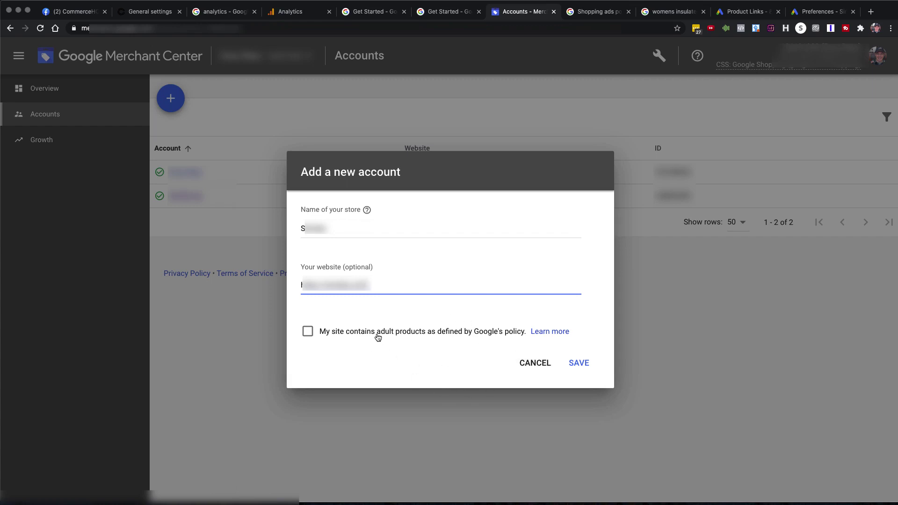
pyautogui.click(578, 363)
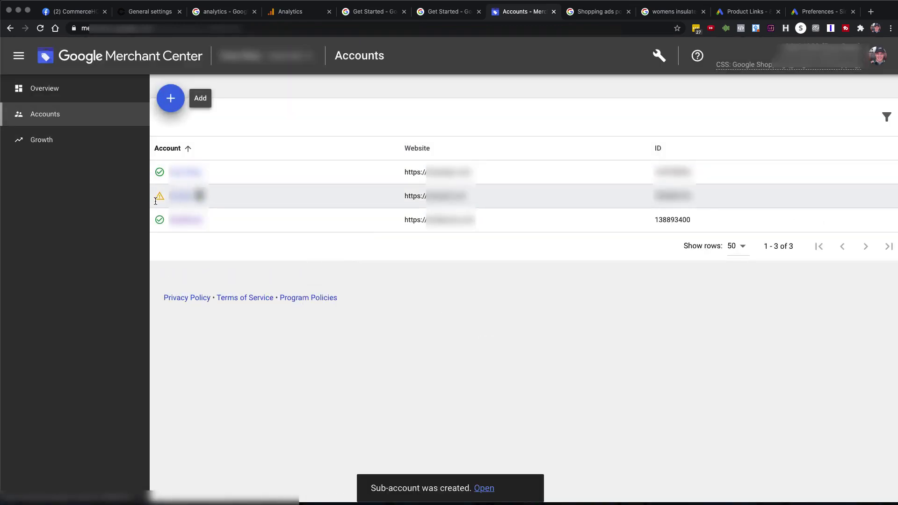
# Step: Open the newly created sub-account and go to the missing setup steps for its Shopping ads
pyautogui.moveTo(160, 198)
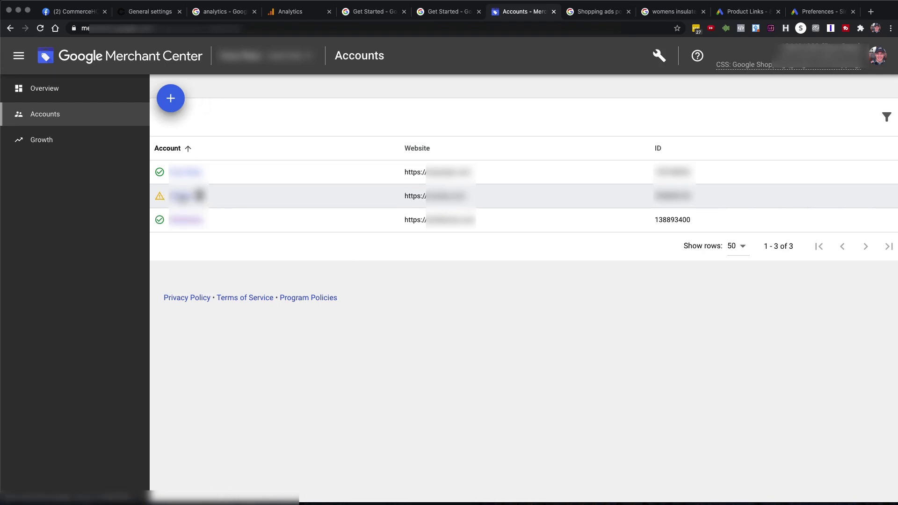
pyautogui.click(180, 196)
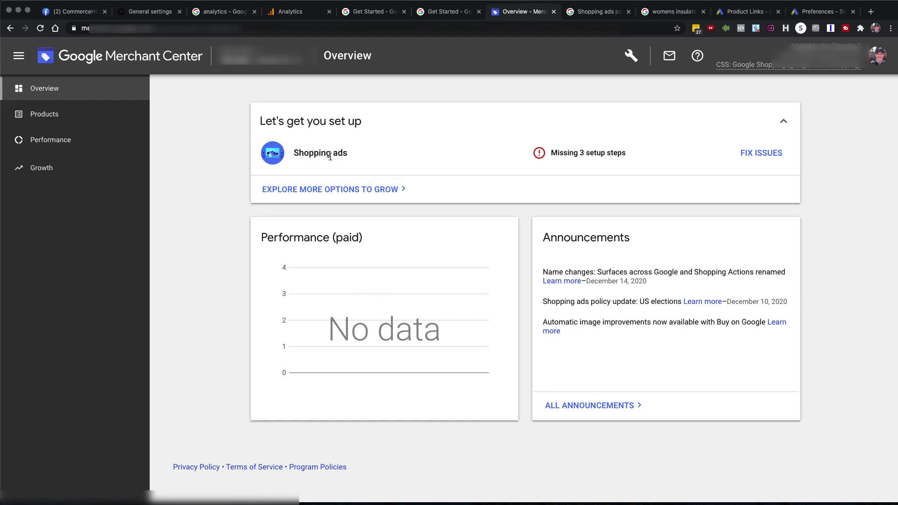
pyautogui.click(767, 152)
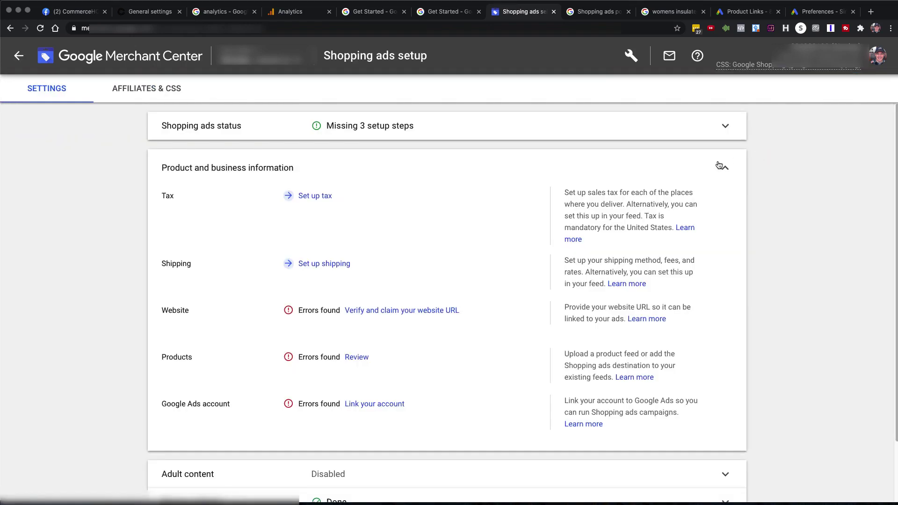
# Step: In the sales tax setup, specify own settings and enable sales tax for West Virginia
pyautogui.click(321, 198)
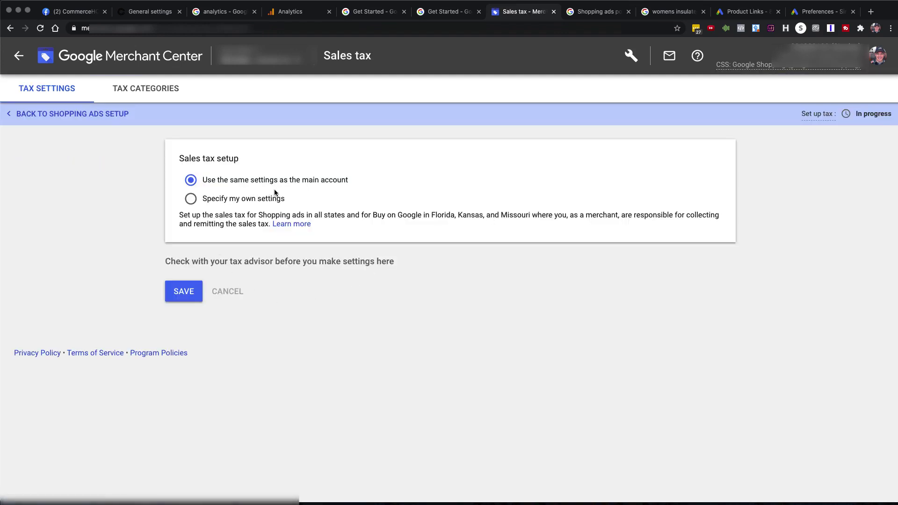
pyautogui.click(191, 199)
pyautogui.scroll(-10, 430, 312)
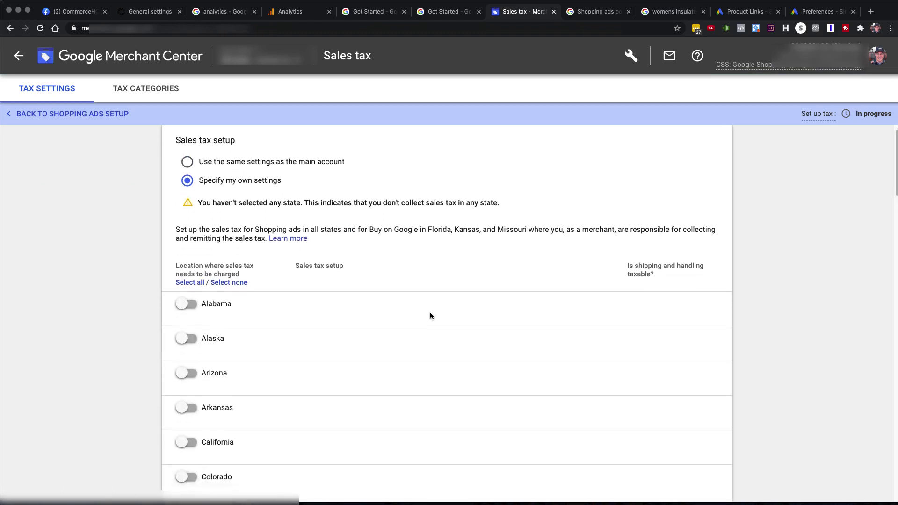
pyautogui.scroll(-15, 430, 314)
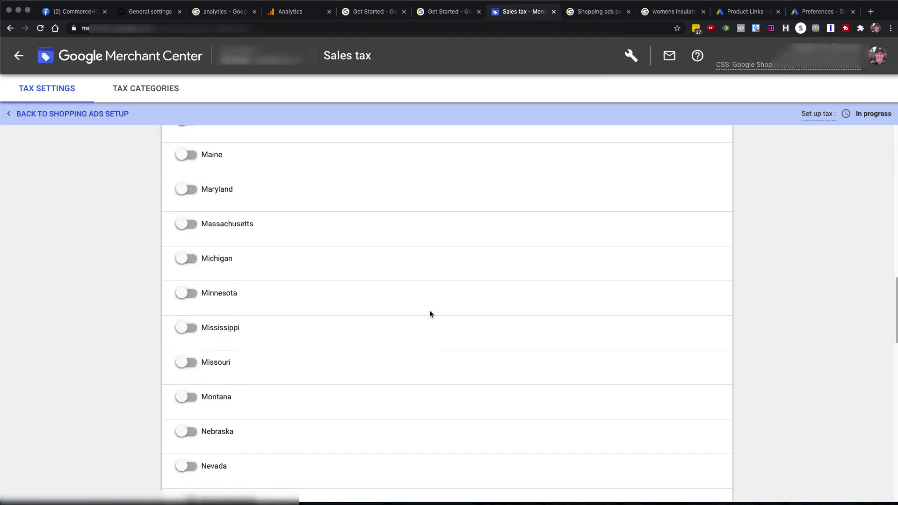
pyautogui.scroll(-8, 430, 313)
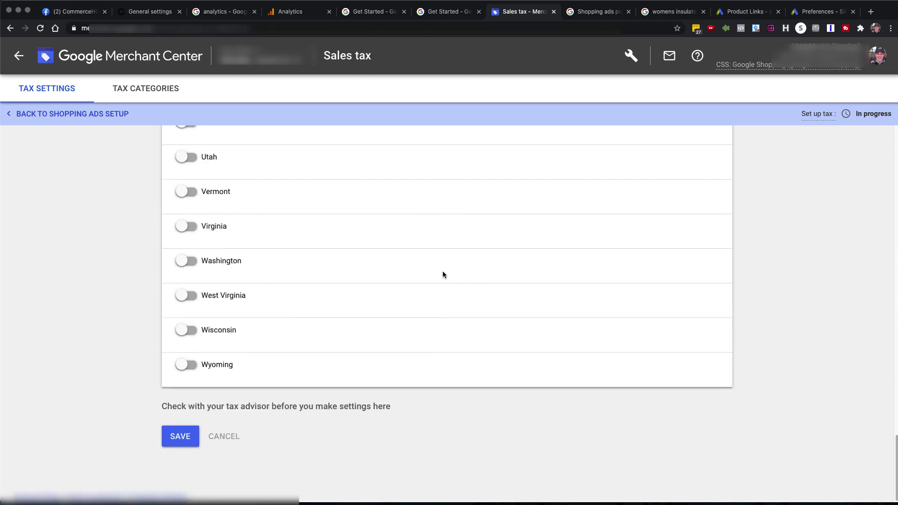
pyautogui.click(189, 296)
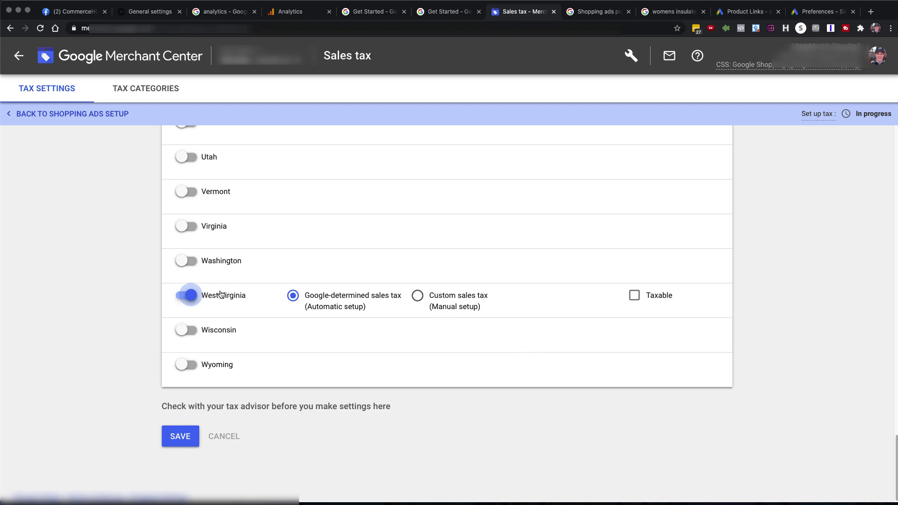
# Step: Review the state list, save the sales tax settings and return to the Shopping ads setup
pyautogui.scroll(15, 481, 348)
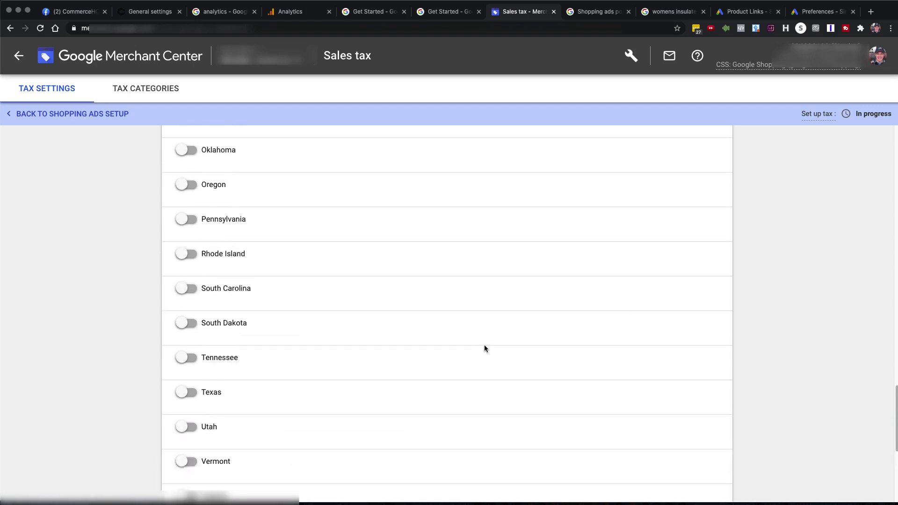
pyautogui.scroll(15, 484, 348)
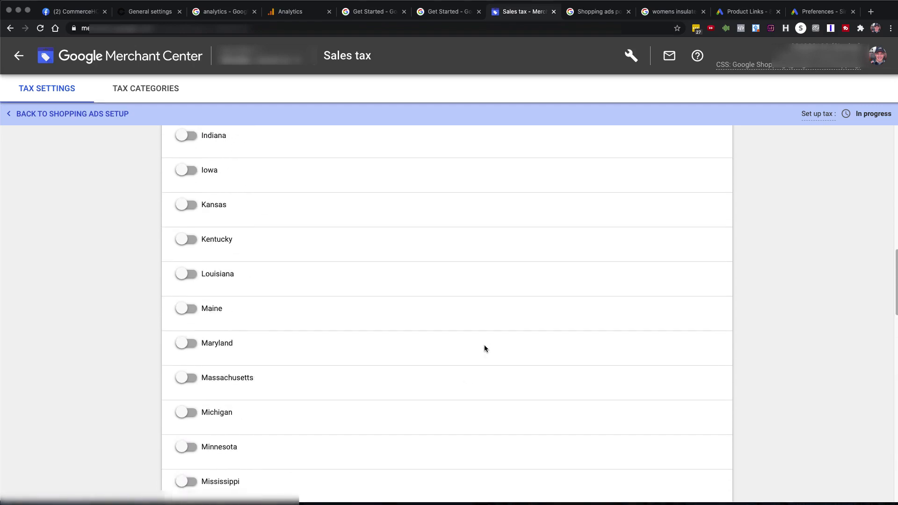
pyautogui.scroll(2, 484, 348)
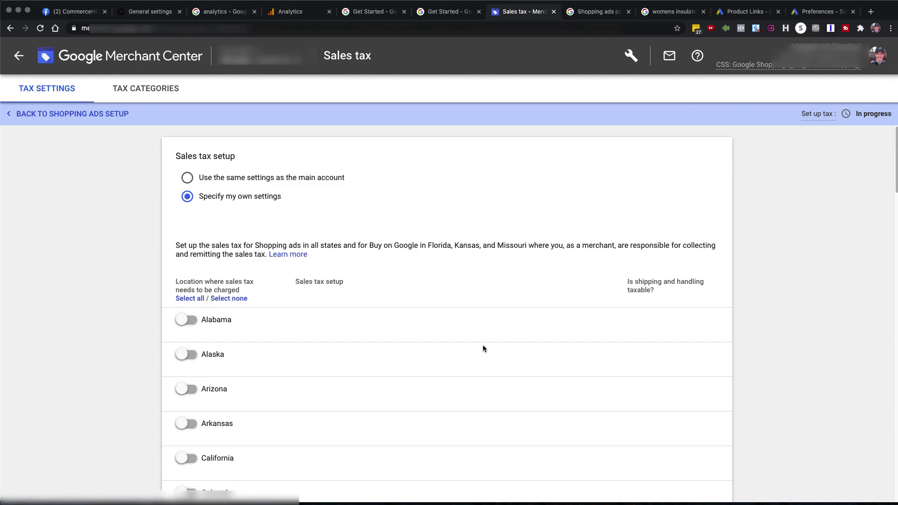
pyautogui.scroll(-1, 482, 346)
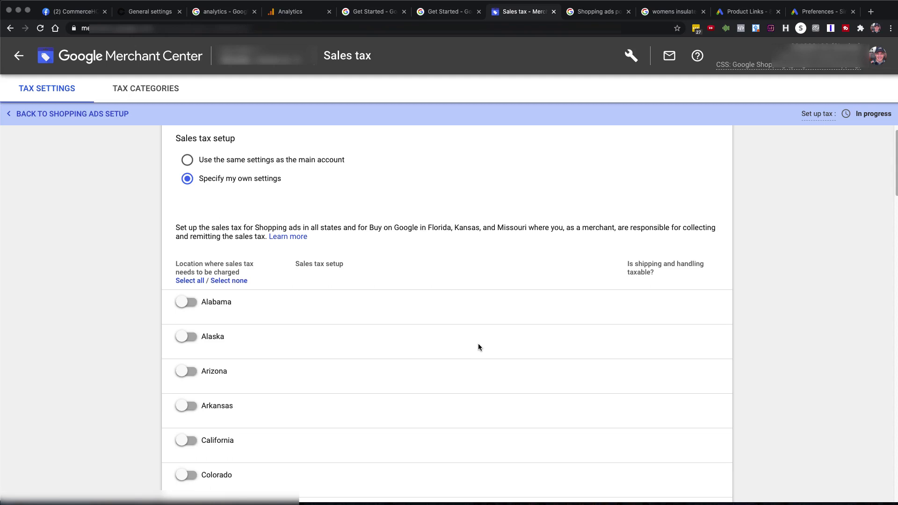
pyautogui.scroll(-10, 478, 344)
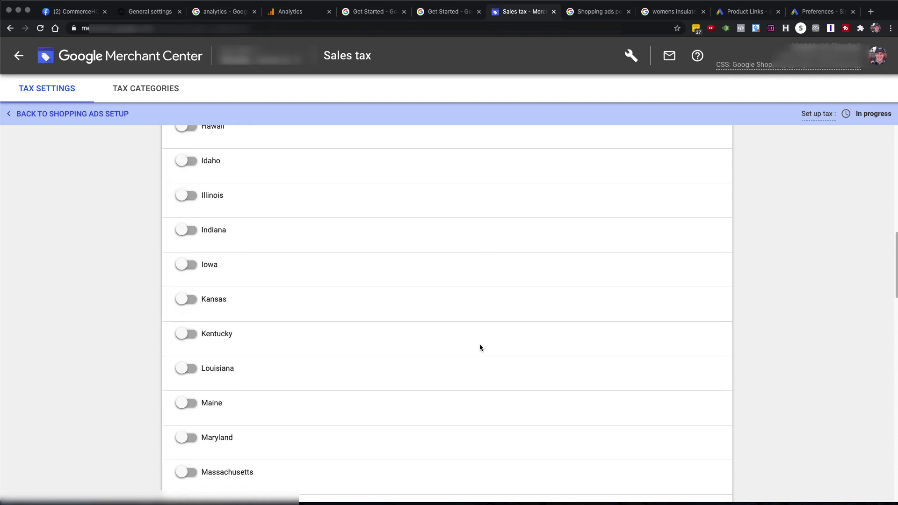
pyautogui.scroll(-13, 479, 347)
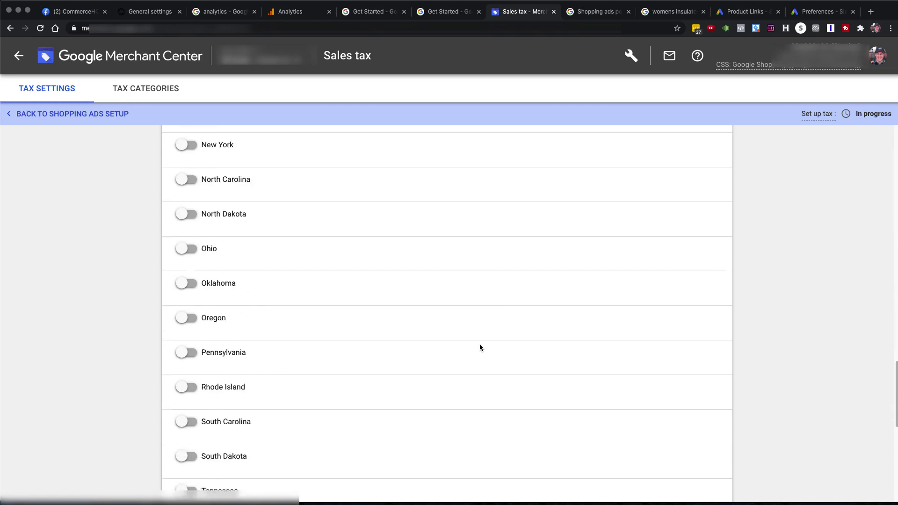
pyautogui.scroll(-7, 479, 344)
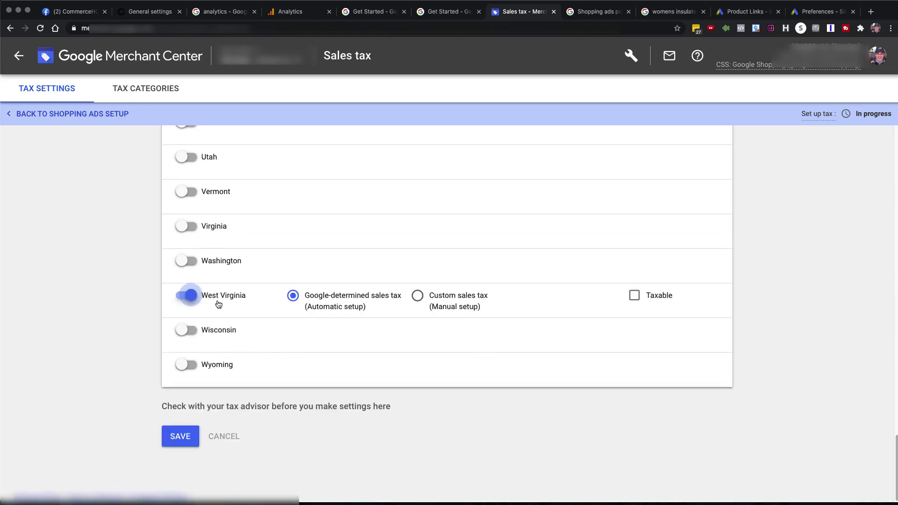
pyautogui.click(184, 442)
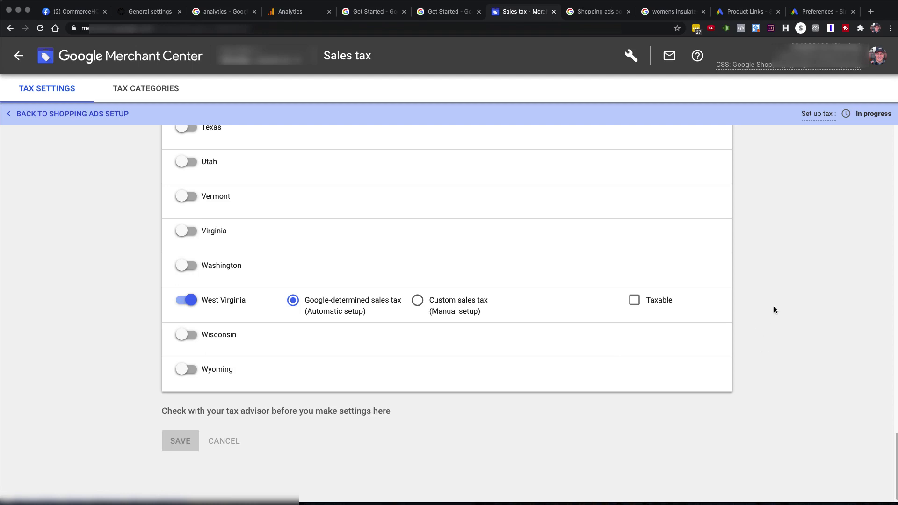
pyautogui.scroll(15, 711, 259)
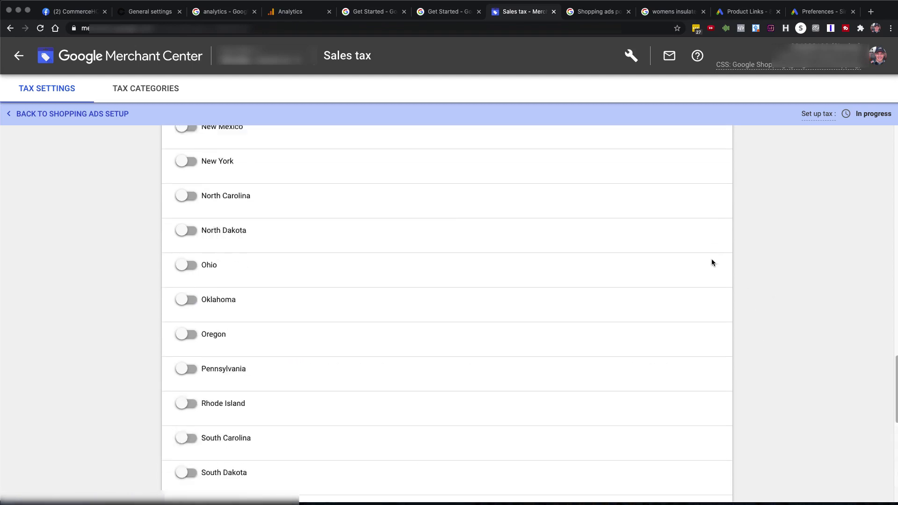
pyautogui.click(45, 114)
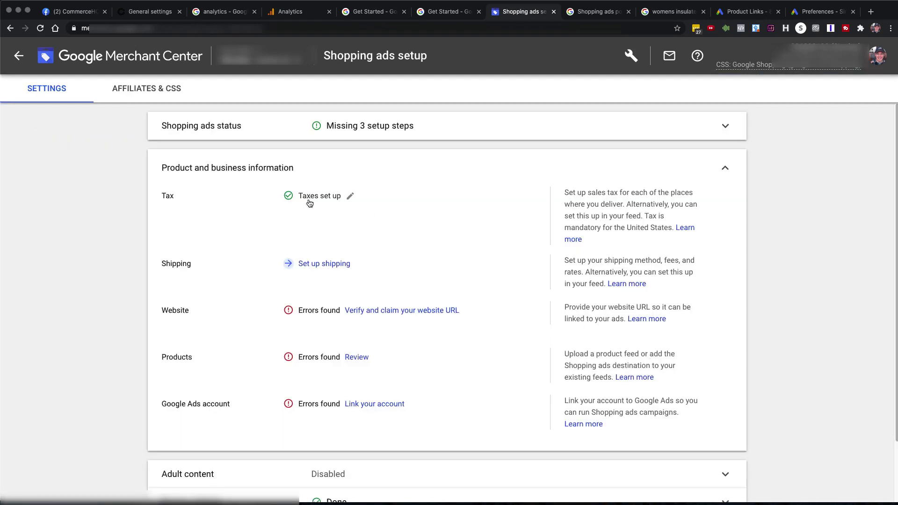
# Step: Start setting up shipping by adding a new shipping service named "Free Shipping"
pyautogui.click(322, 263)
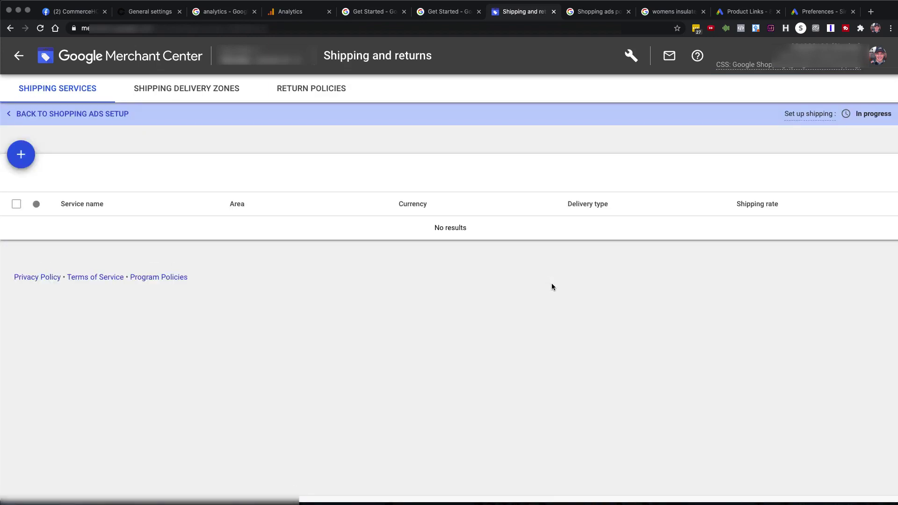
pyautogui.click(21, 155)
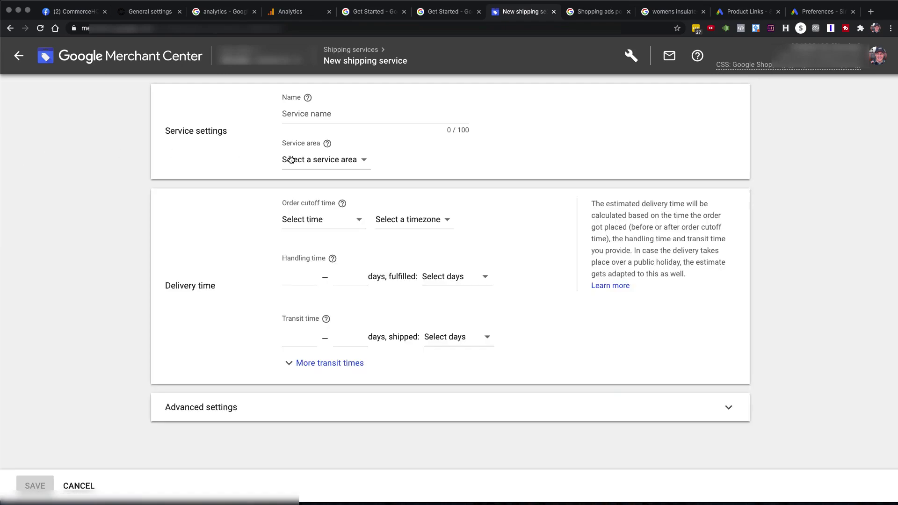
pyautogui.click(305, 121)
pyautogui.write('Free S')
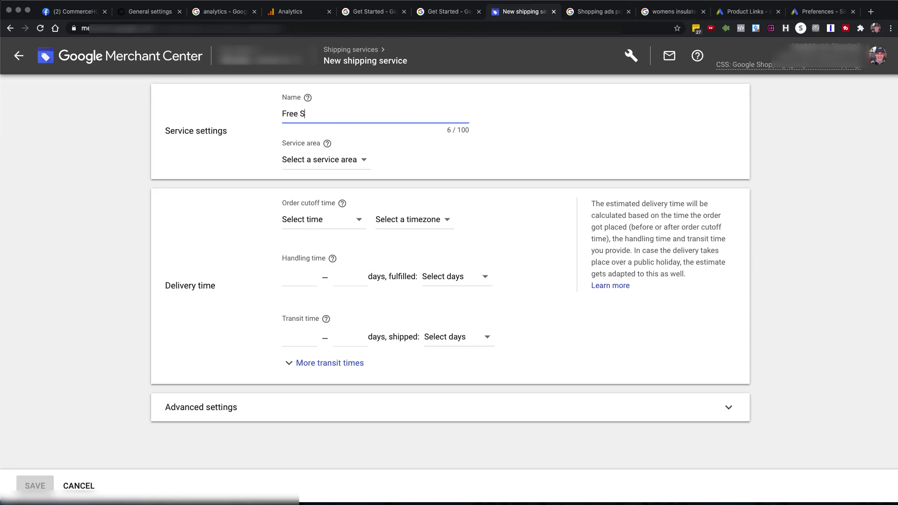
pyautogui.write('hipping')
# Step: Switch to the Google results for womens insulated hiking boots and examine the shipping, tax and return notes on the product ads
pyautogui.click(675, 14)
pyautogui.moveTo(231, 302)
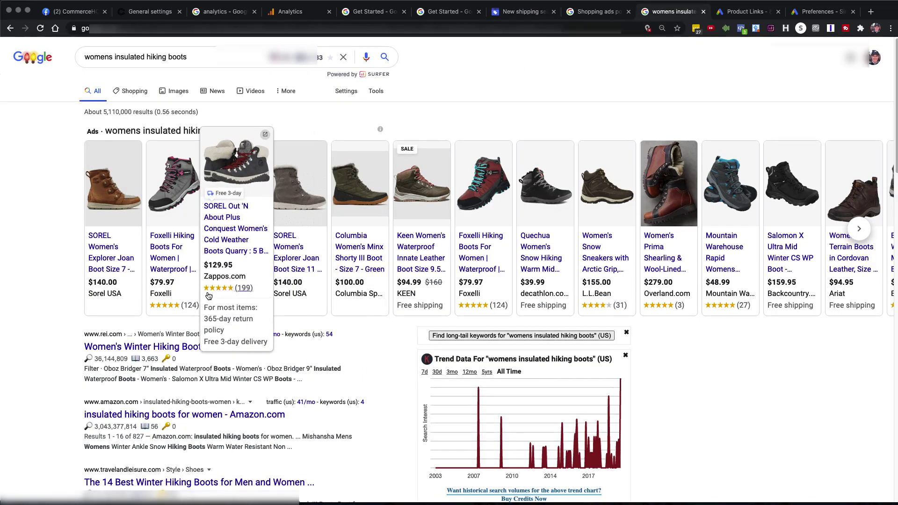
pyautogui.moveTo(100, 267)
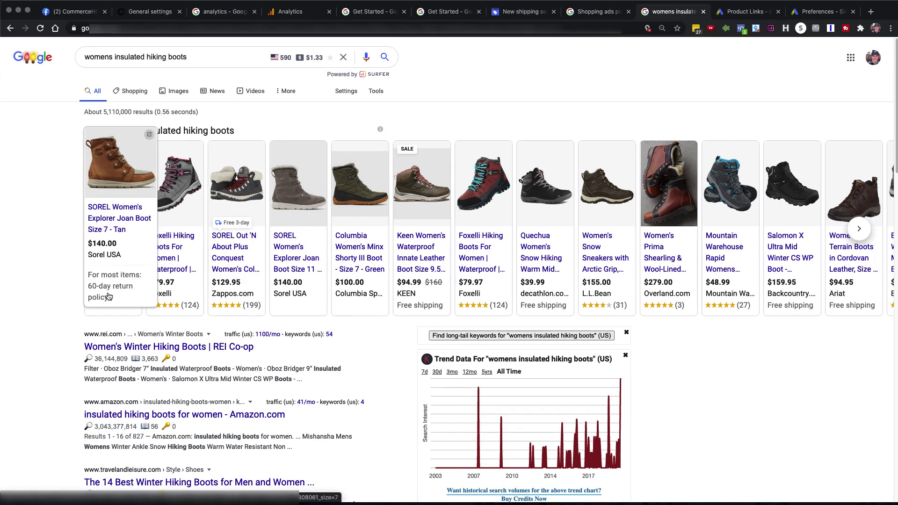
pyautogui.moveTo(178, 281)
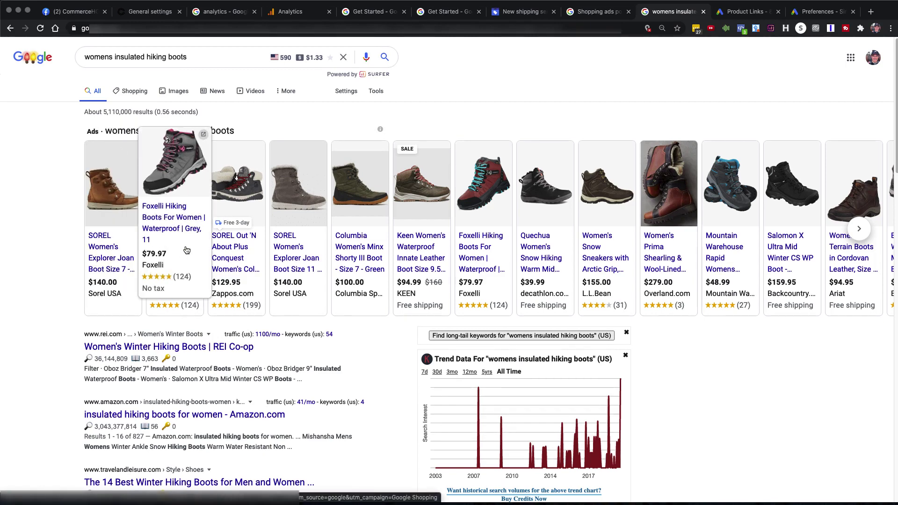
pyautogui.moveTo(236, 255)
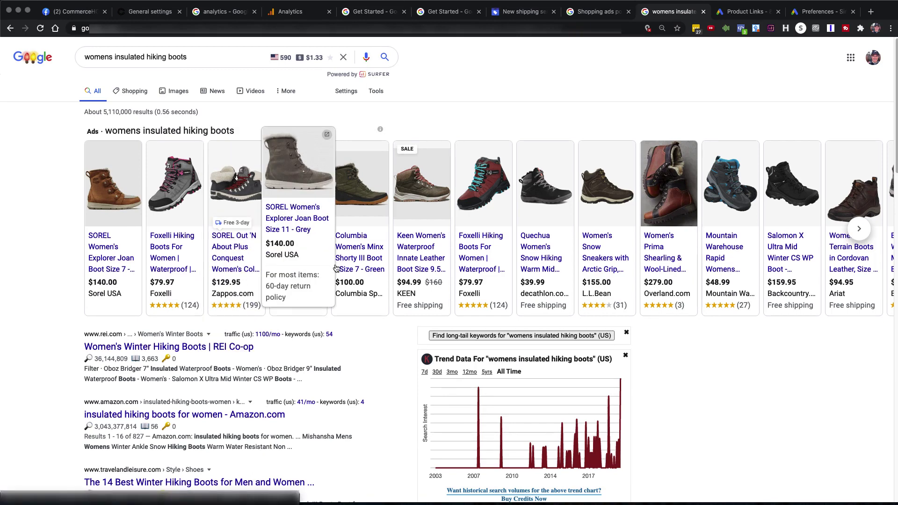
pyautogui.moveTo(419, 262)
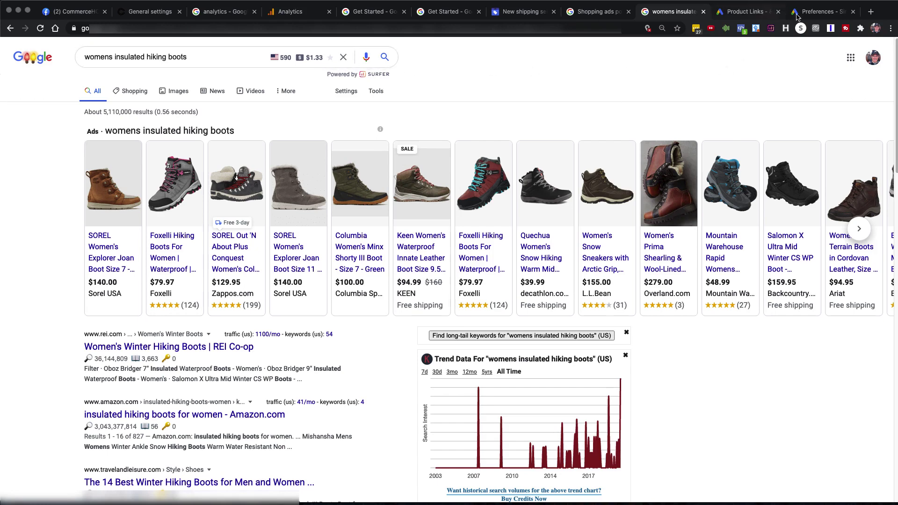
# Step: Return to the new shipping service in Merchant Center and set its service area to United States
pyautogui.click(526, 11)
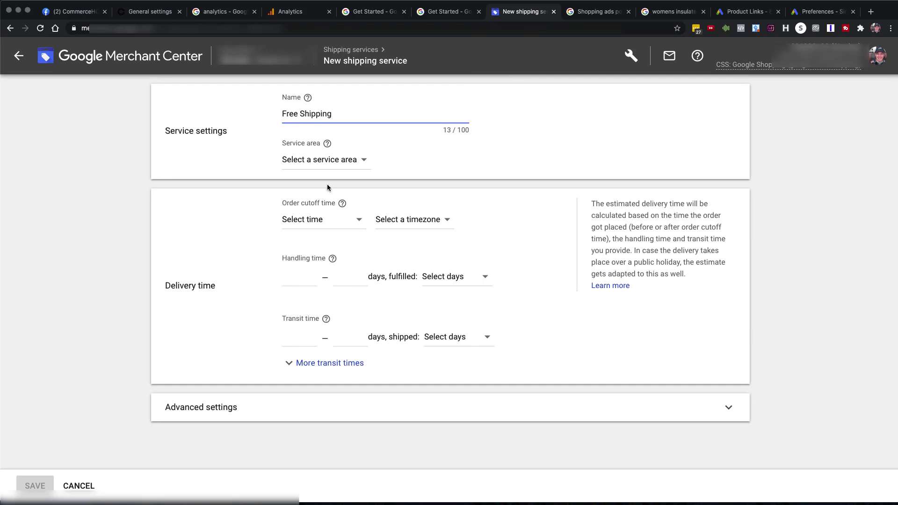
pyautogui.click(328, 160)
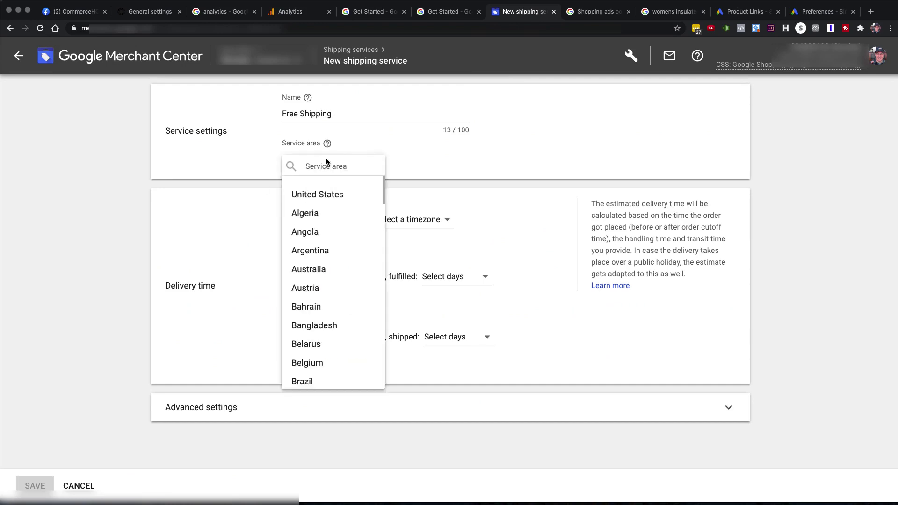
pyautogui.click(336, 194)
# Step: Set the handling time to 1–2 days with orders fulfilled Mon – Sat
pyautogui.scroll(-2, 523, 250)
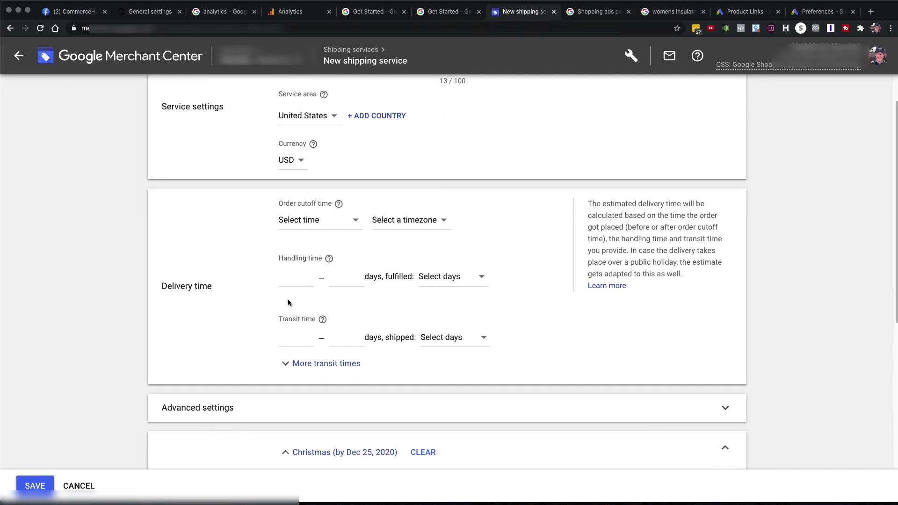
pyautogui.scroll(-1, 535, 312)
pyautogui.scroll(-2, 535, 312)
pyautogui.click(295, 232)
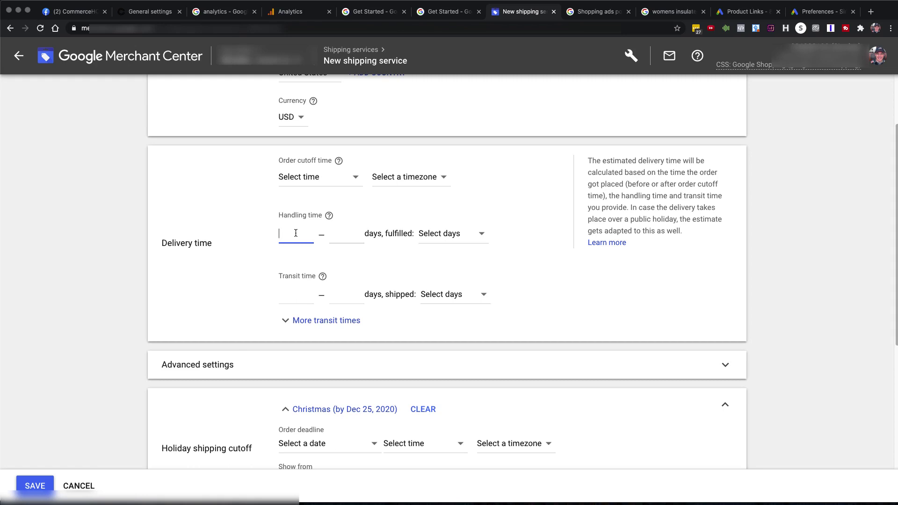
pyautogui.click(346, 233)
pyautogui.write('2')
pyautogui.click(444, 235)
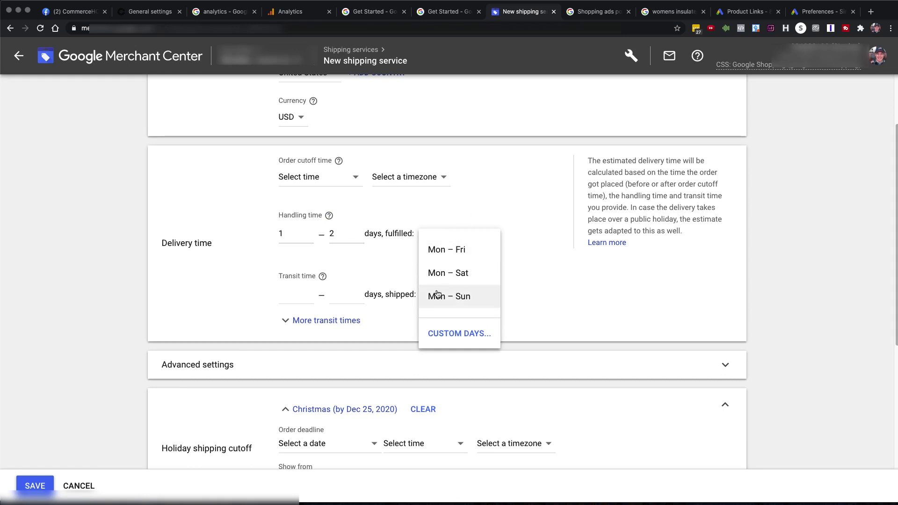
pyautogui.click(450, 273)
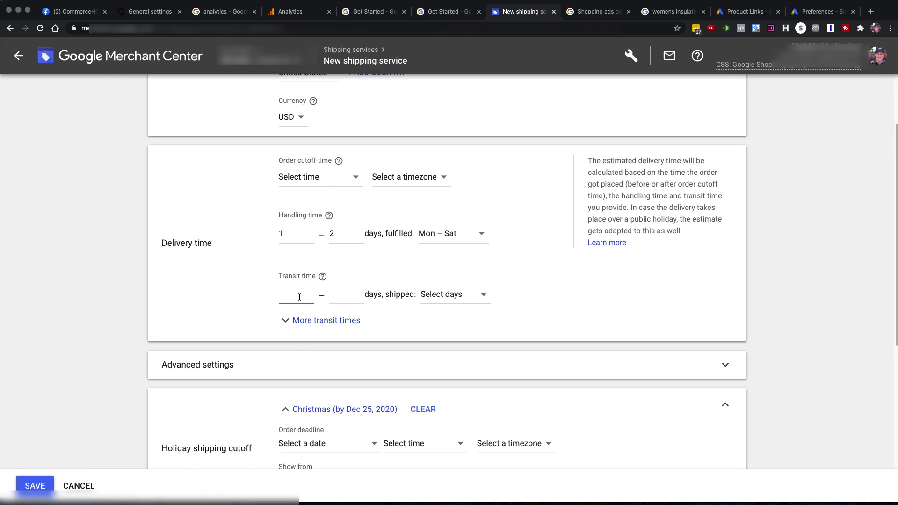
# Step: Set the transit time to 4–8 days with orders shipped Mon – Sat
pyautogui.write('4')
pyautogui.click(338, 296)
pyautogui.write('8')
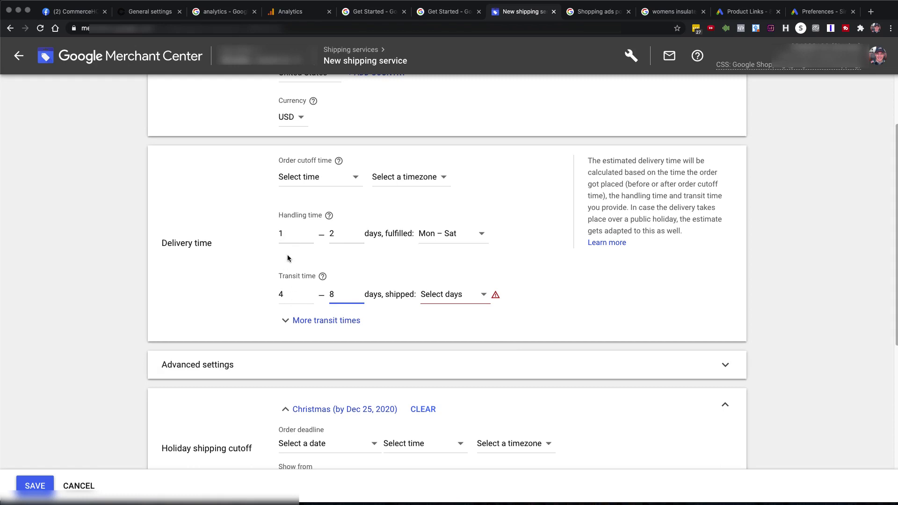
pyautogui.click(469, 296)
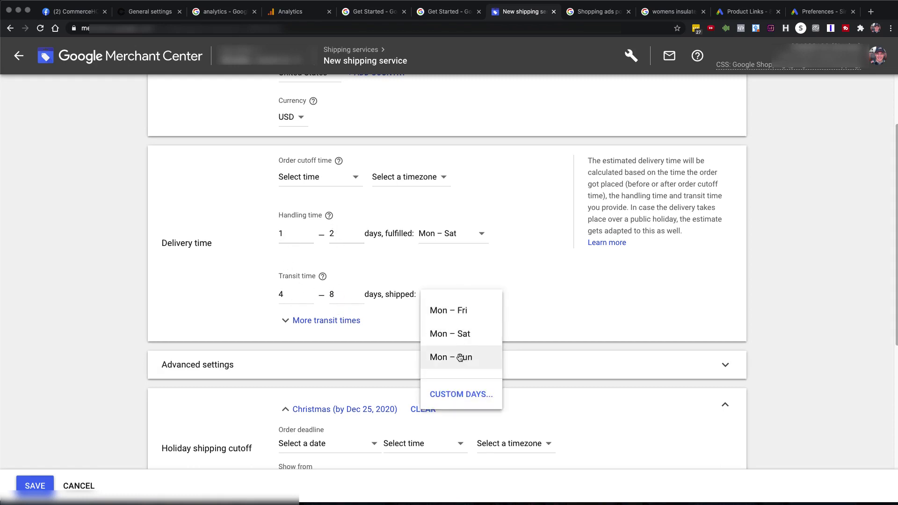
pyautogui.click(461, 335)
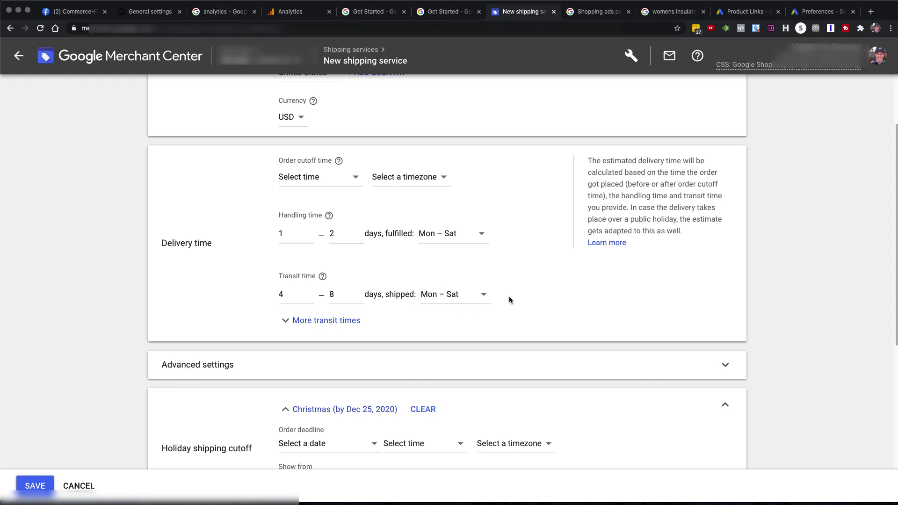
# Step: Add a shipping rate to the service and name it "Free Shipping"
pyautogui.scroll(-1, 509, 299)
pyautogui.scroll(-2, 515, 297)
pyautogui.scroll(-5, 513, 294)
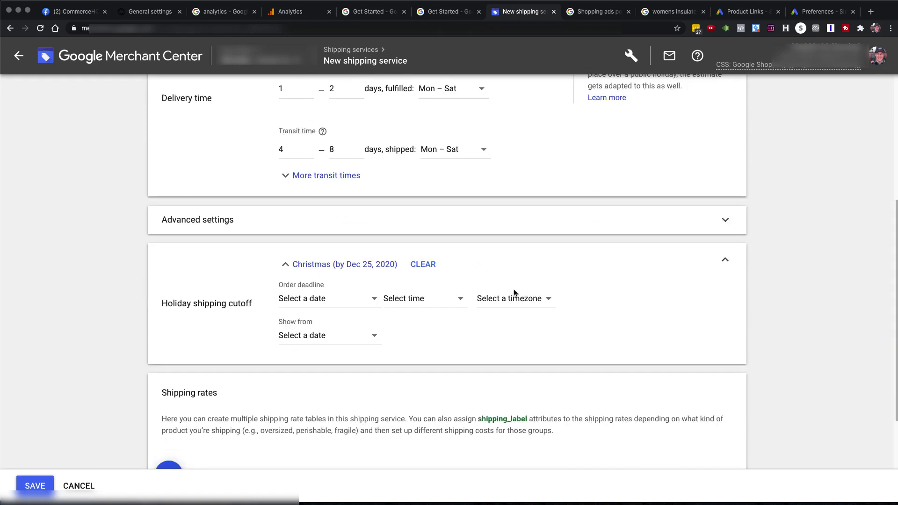
pyautogui.scroll(-1, 514, 290)
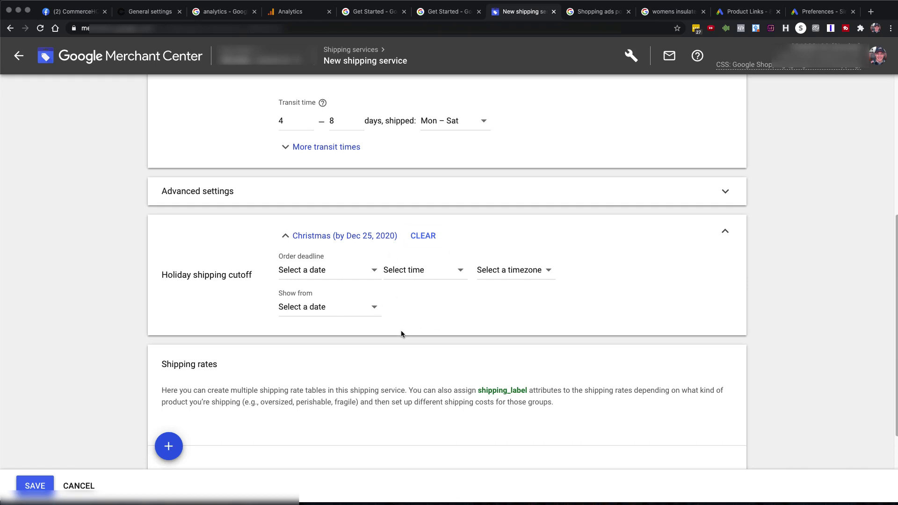
pyautogui.scroll(-3, 401, 334)
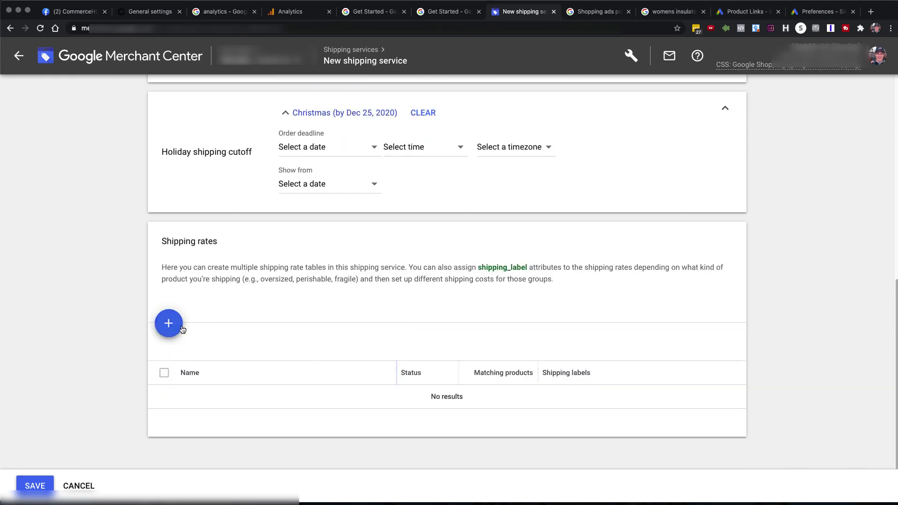
pyautogui.click(169, 324)
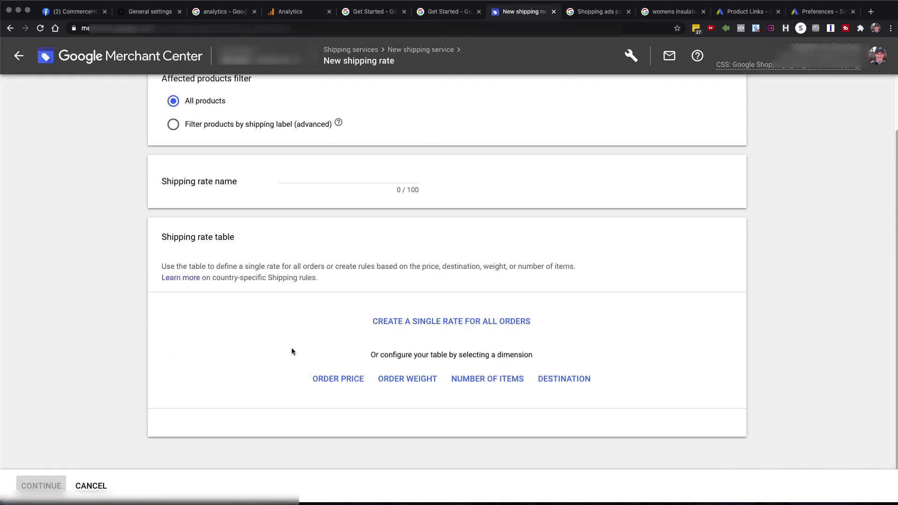
pyautogui.scroll(1, 271, 346)
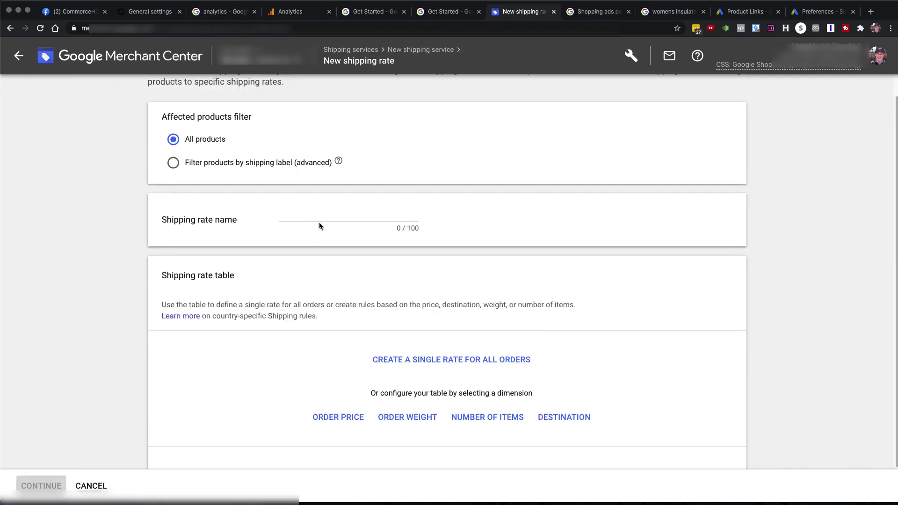
pyautogui.click(327, 215)
pyautogui.write('Free Shipping')
# Step: Create a single fixed rate of $0 for all orders and continue to the shipping service
pyautogui.scroll(-1, 309, 292)
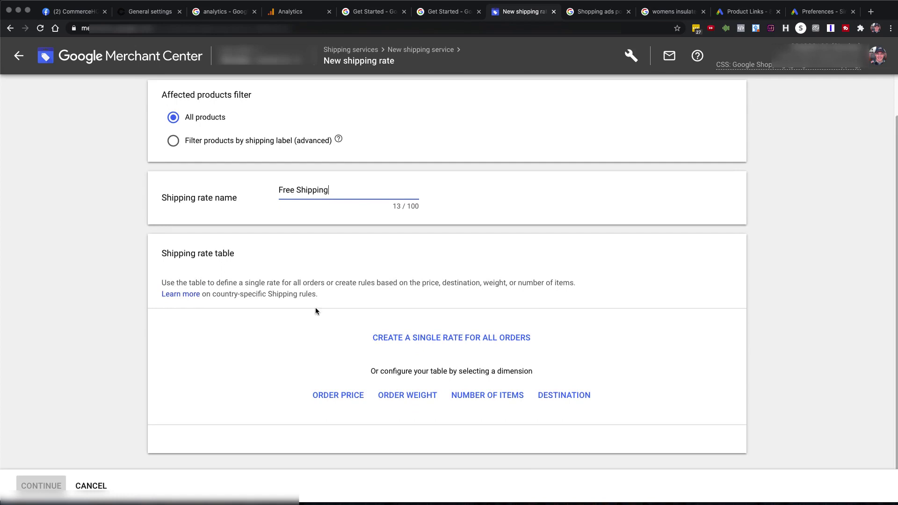
pyautogui.click(472, 338)
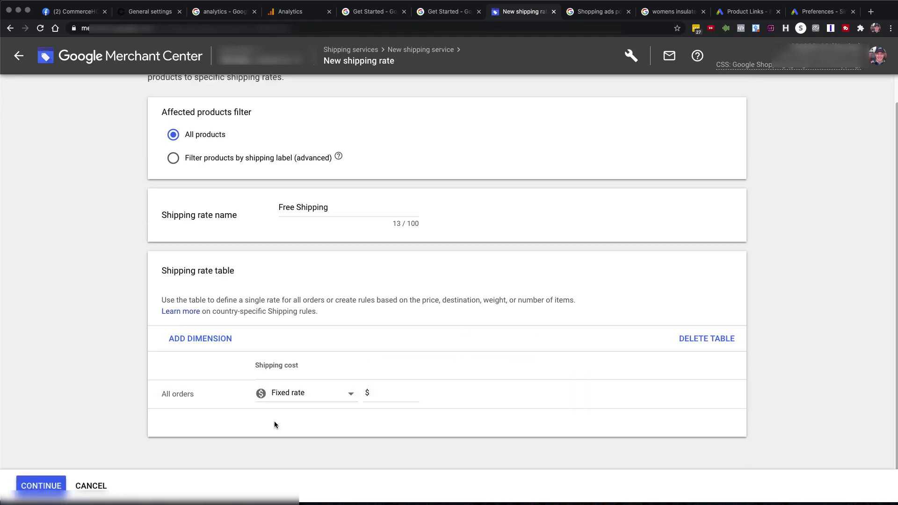
pyautogui.click(390, 393)
pyautogui.write('0')
pyautogui.click(40, 487)
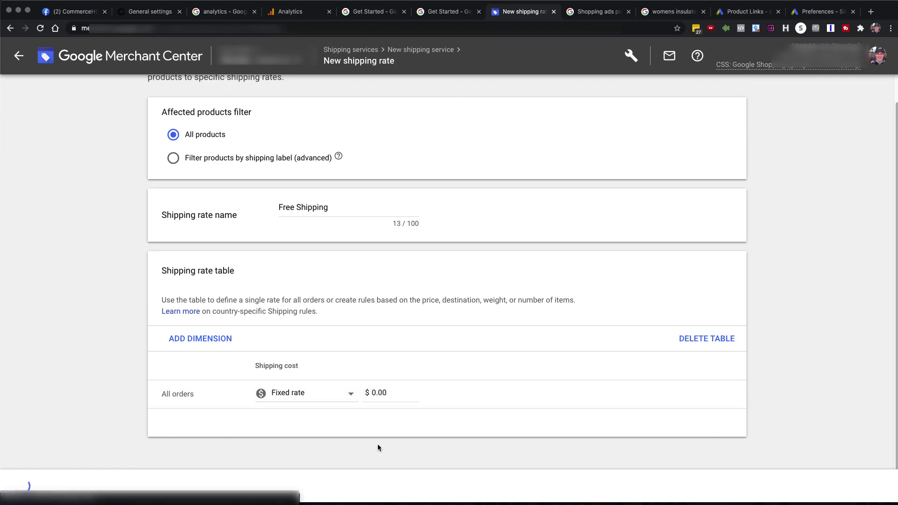
# Step: Check the service's shipping rates, save the shipping service and return to the Shopping ads setup
pyautogui.scroll(-6, 490, 414)
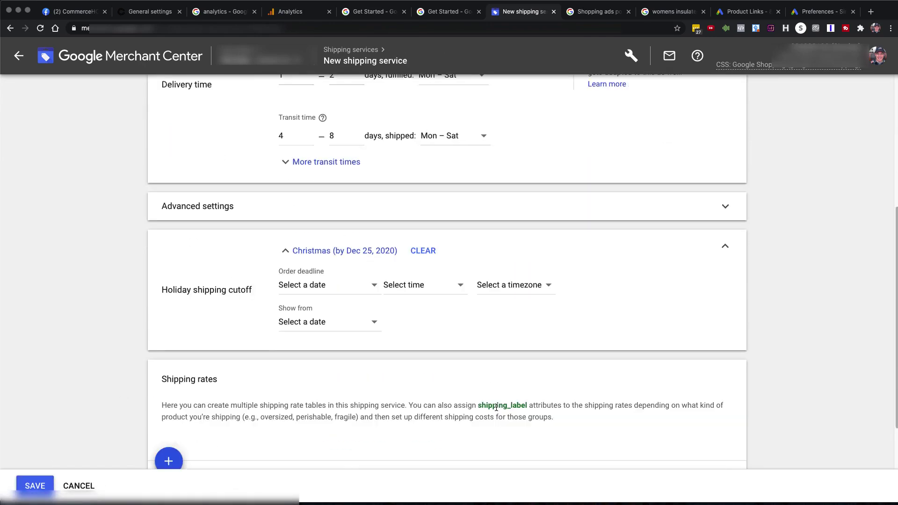
pyautogui.scroll(-2, 496, 410)
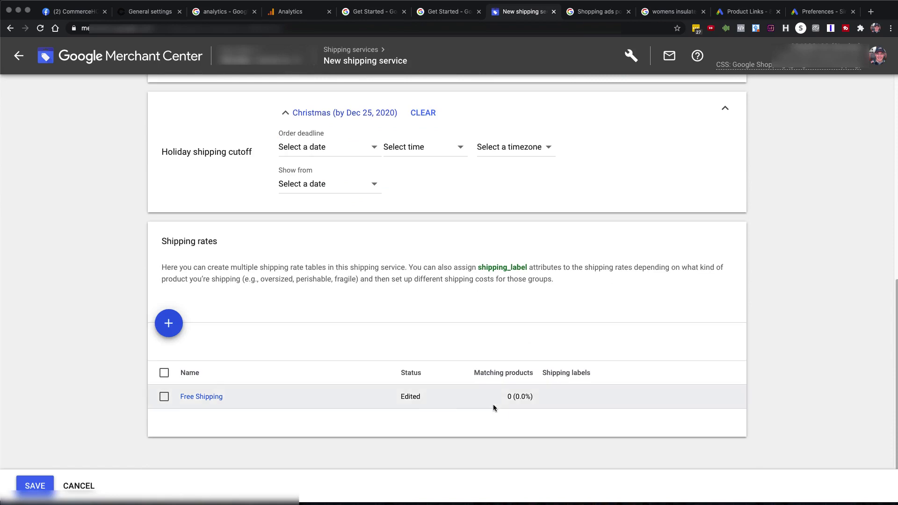
pyautogui.click(29, 486)
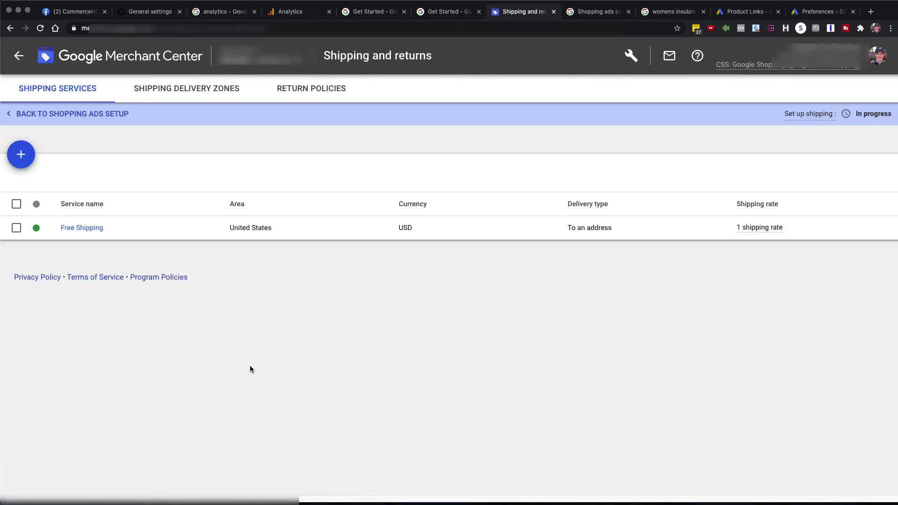
pyautogui.click(43, 114)
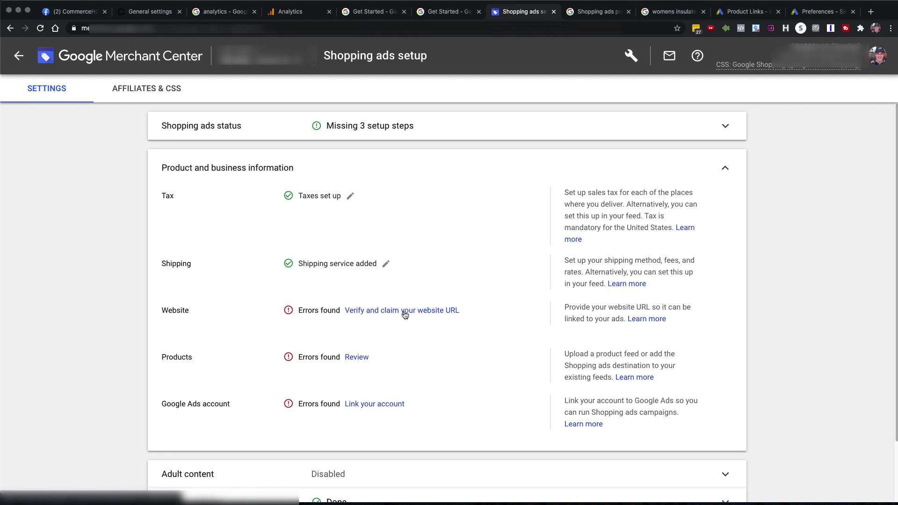
# Step: Verify the store's website URL using the existing Google Analytics account, and claim the URL for this Merchant Center account
pyautogui.click(418, 312)
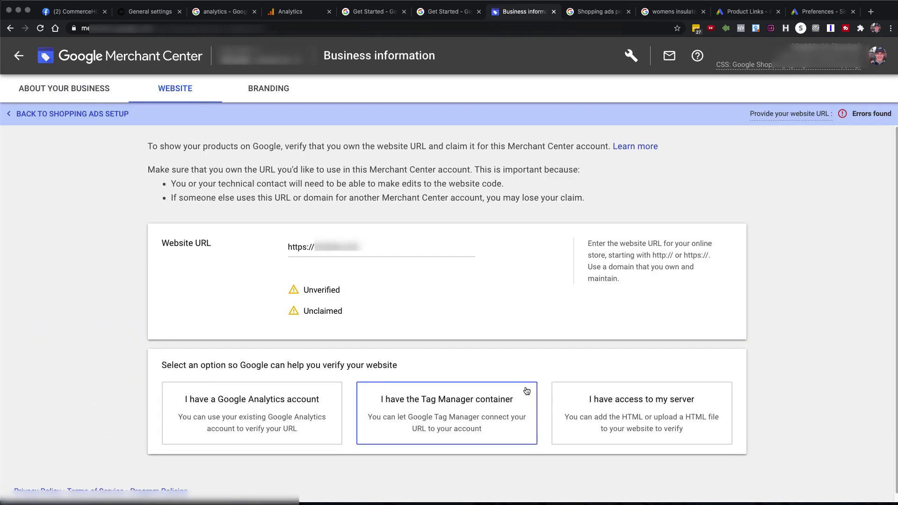
pyautogui.scroll(-1, 486, 329)
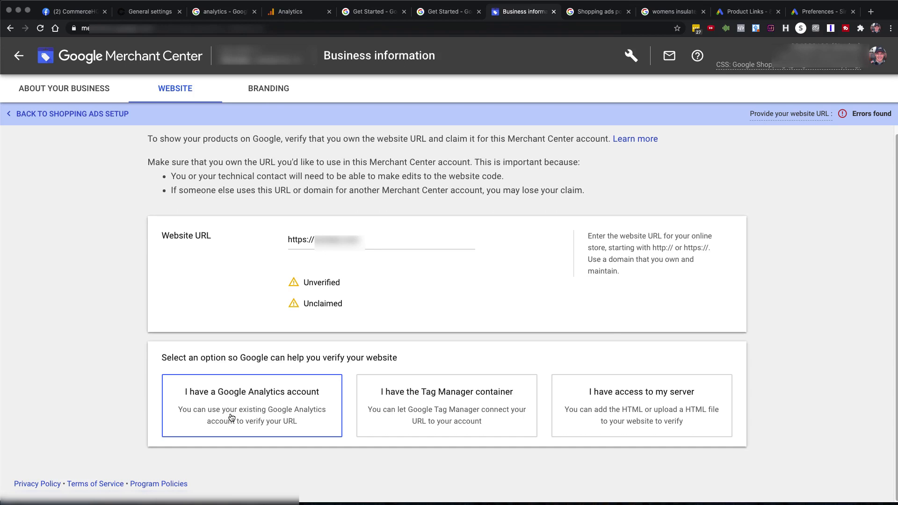
pyautogui.click(261, 410)
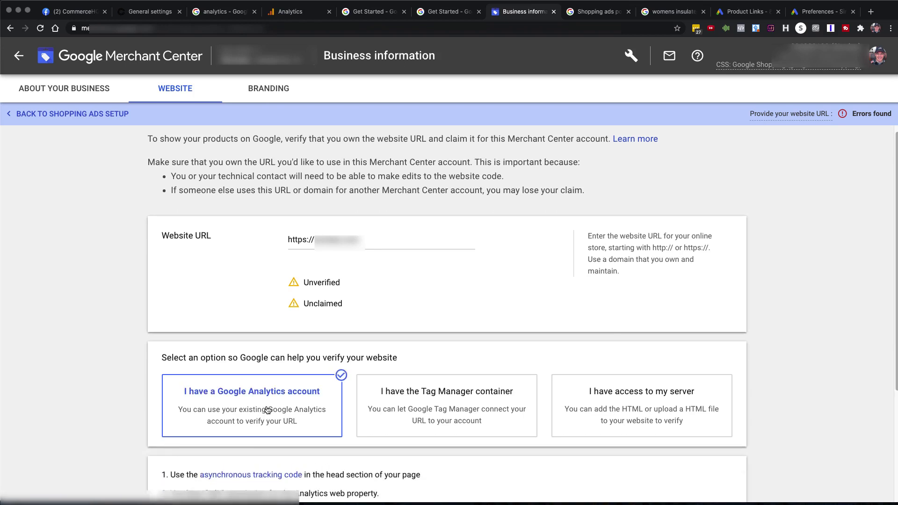
pyautogui.scroll(-5, 267, 410)
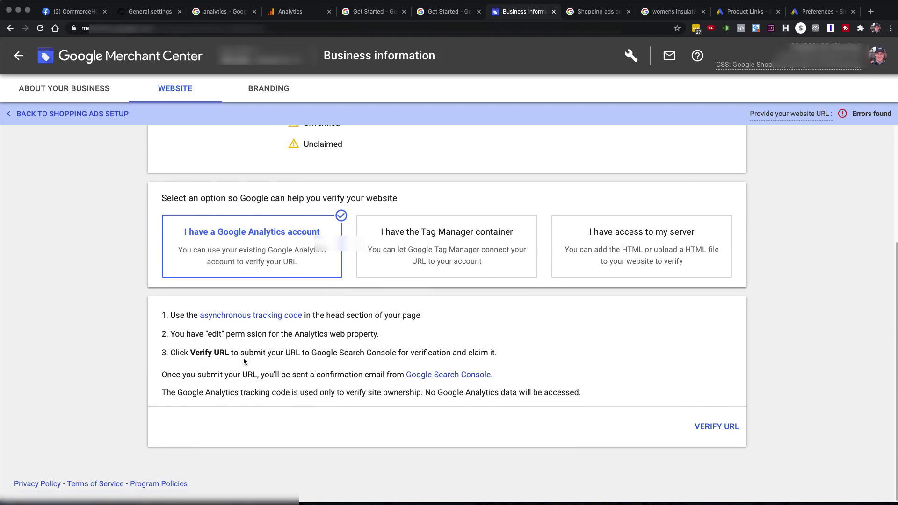
pyautogui.click(720, 426)
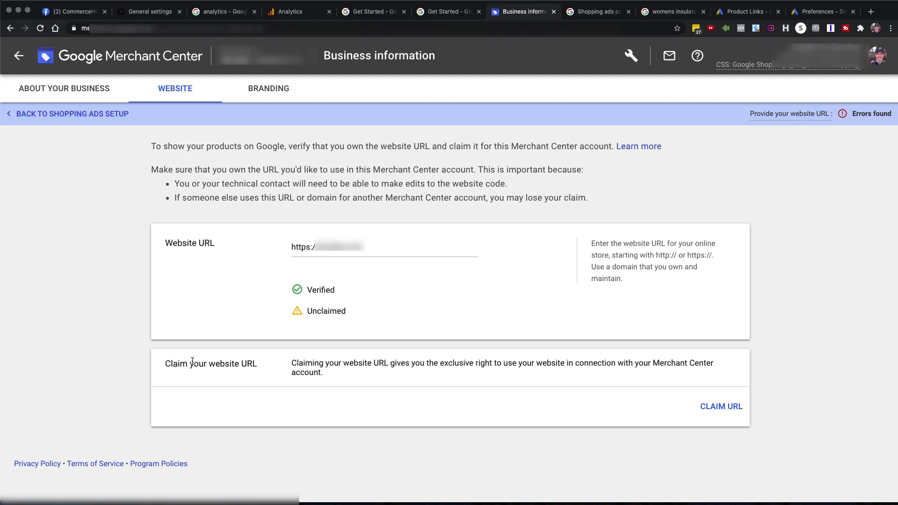
pyautogui.click(723, 408)
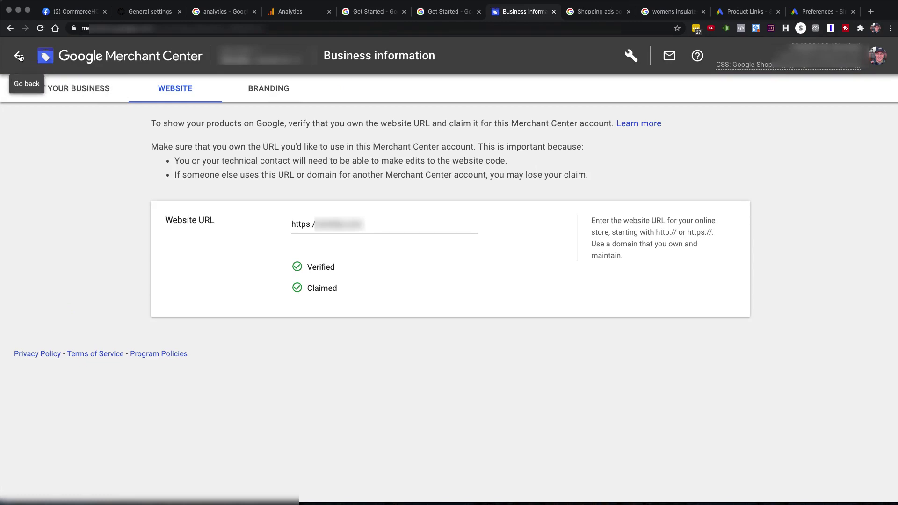
# Step: Examine the logo and color options in the branding settings and check the website claim status, returning to the overview
pyautogui.click(266, 90)
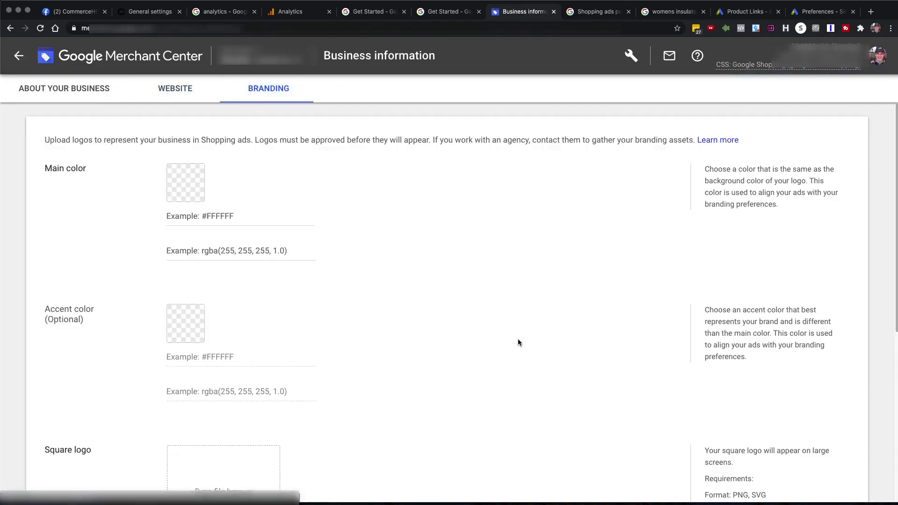
pyautogui.scroll(-6, 517, 341)
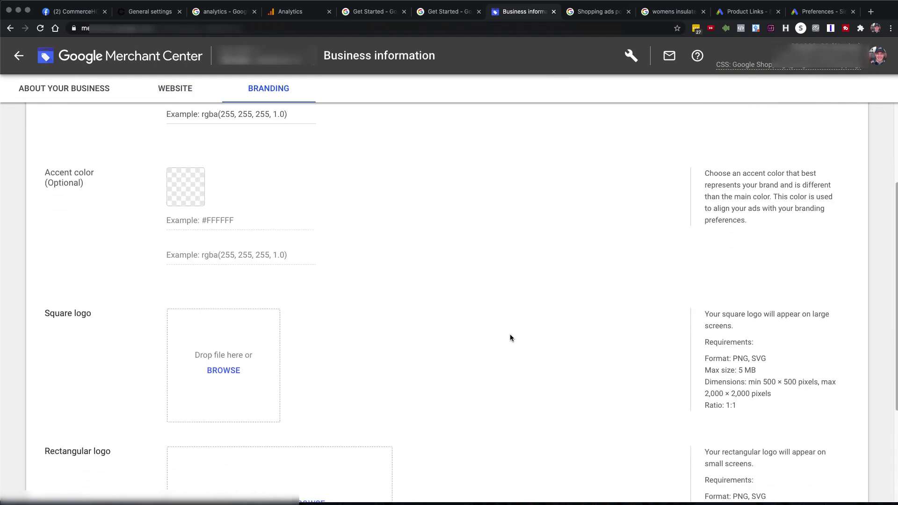
pyautogui.scroll(6, 511, 336)
pyautogui.click(18, 54)
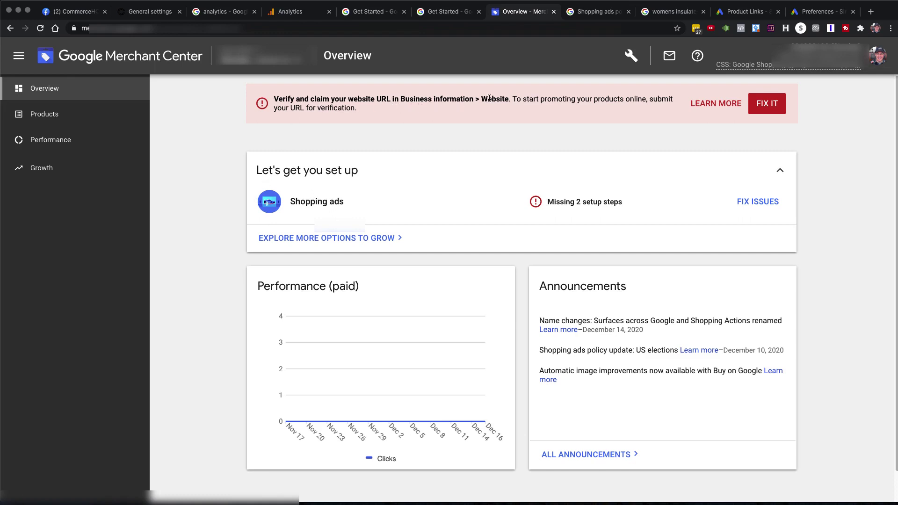
pyautogui.click(769, 105)
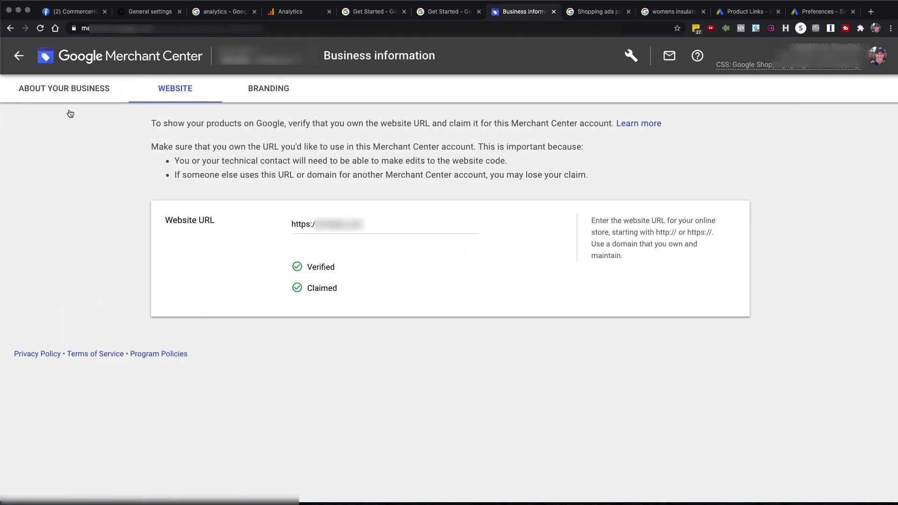
pyautogui.click(19, 55)
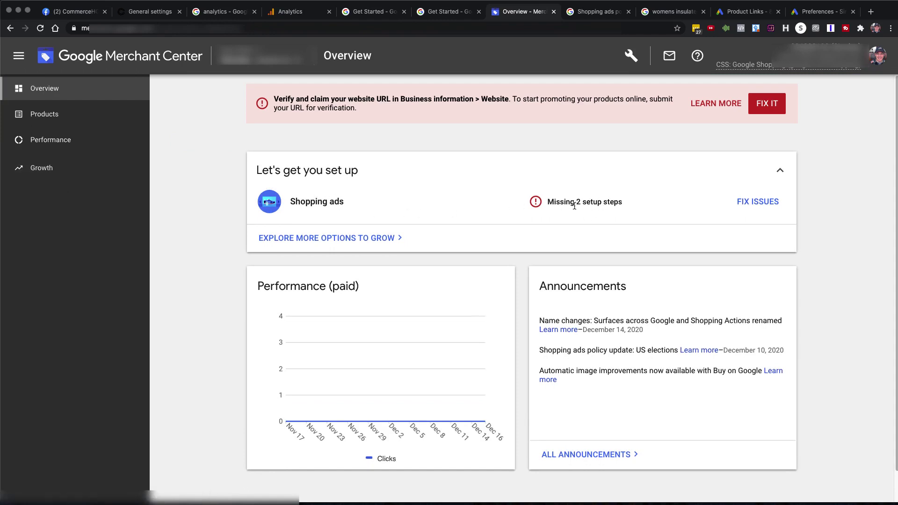
# Step: Review the missing Products step in the Shopping ads setup and start a product feed for multiple products
pyautogui.click(758, 202)
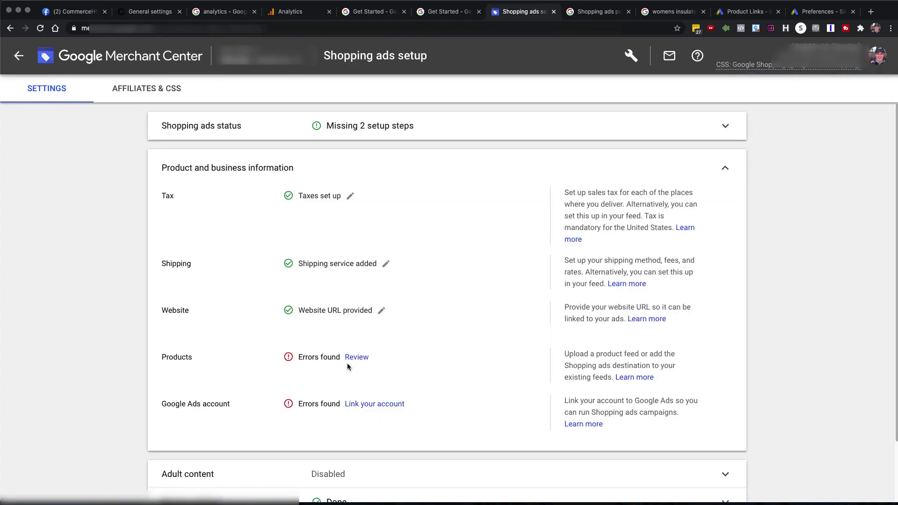
pyautogui.scroll(-3, 423, 345)
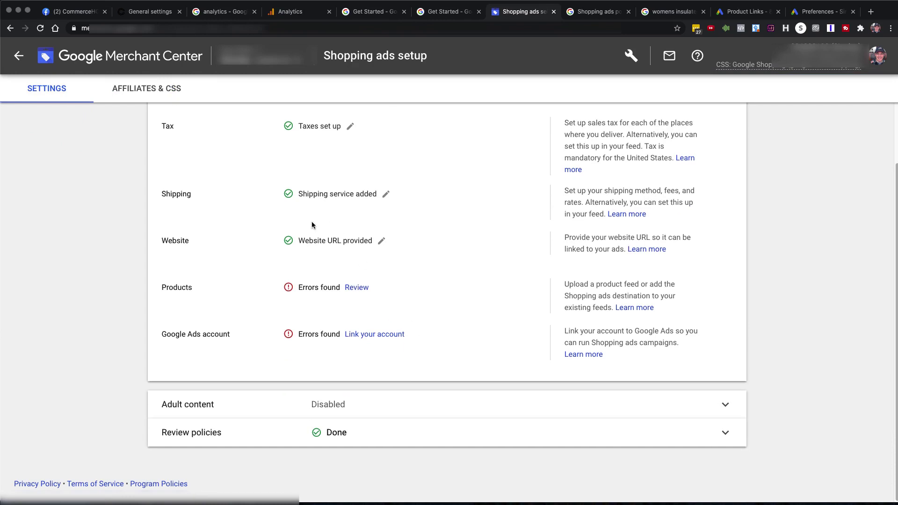
pyautogui.click(356, 287)
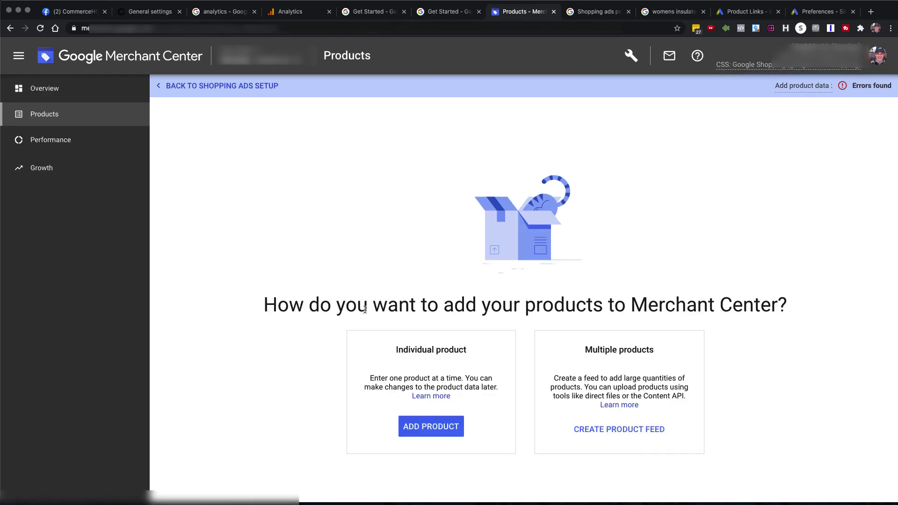
pyautogui.moveTo(585, 350); pyautogui.dragTo(637, 351)
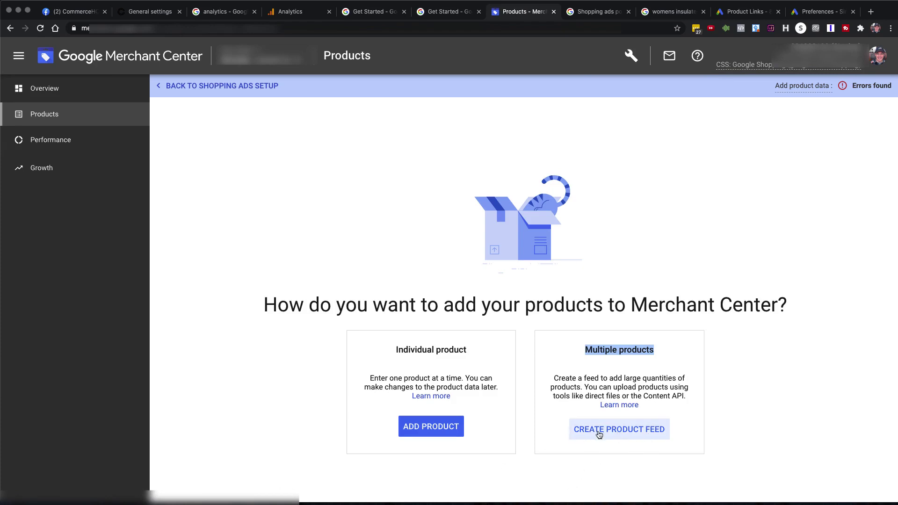
pyautogui.click(642, 430)
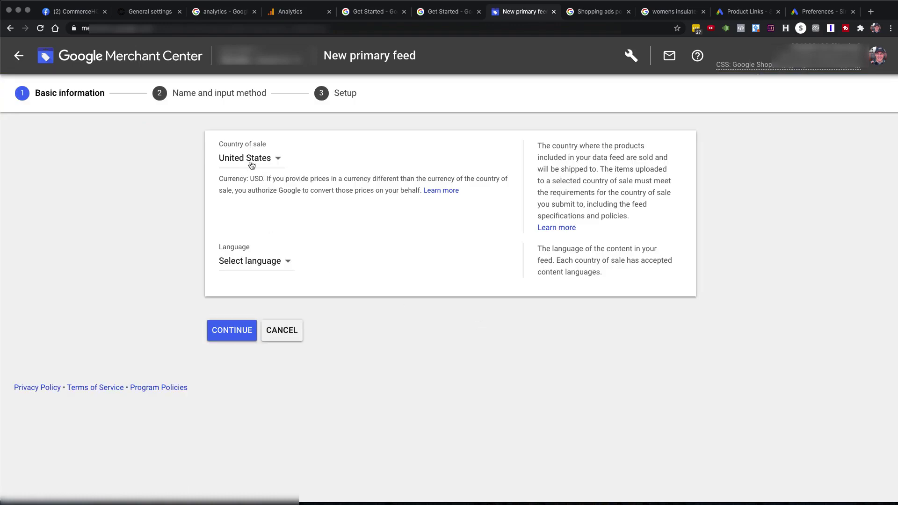
# Step: Set the feed language to English, keep Shopping ads as the destination, and continue to the name and input method
pyautogui.click(260, 262)
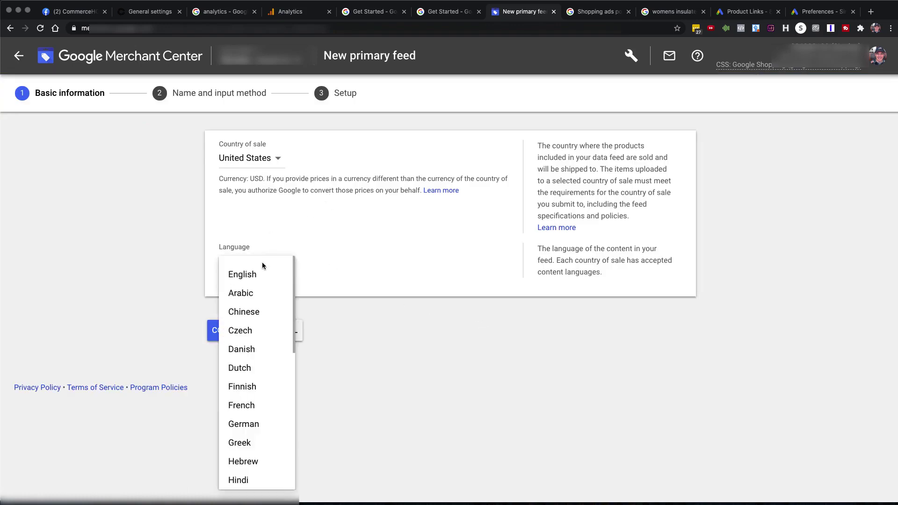
pyautogui.click(249, 275)
pyautogui.scroll(-2, 421, 398)
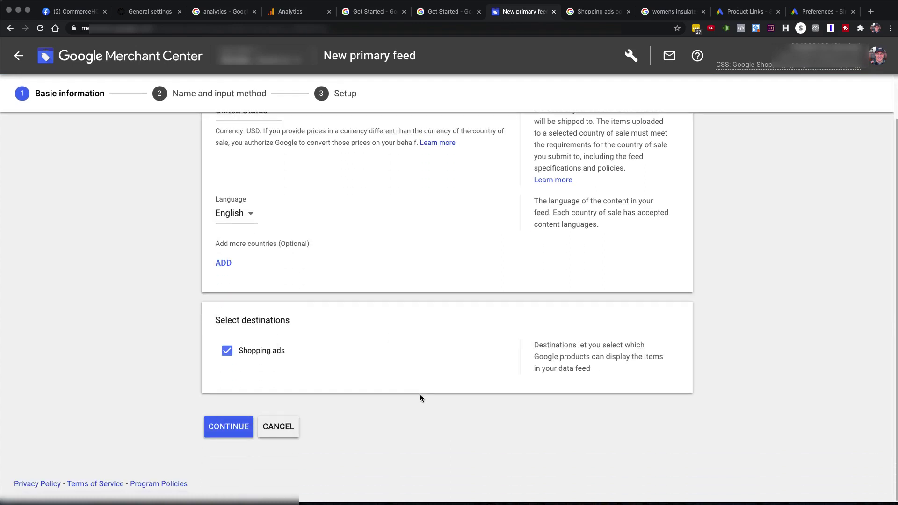
pyautogui.click(248, 352)
pyautogui.click(248, 353)
pyautogui.click(220, 427)
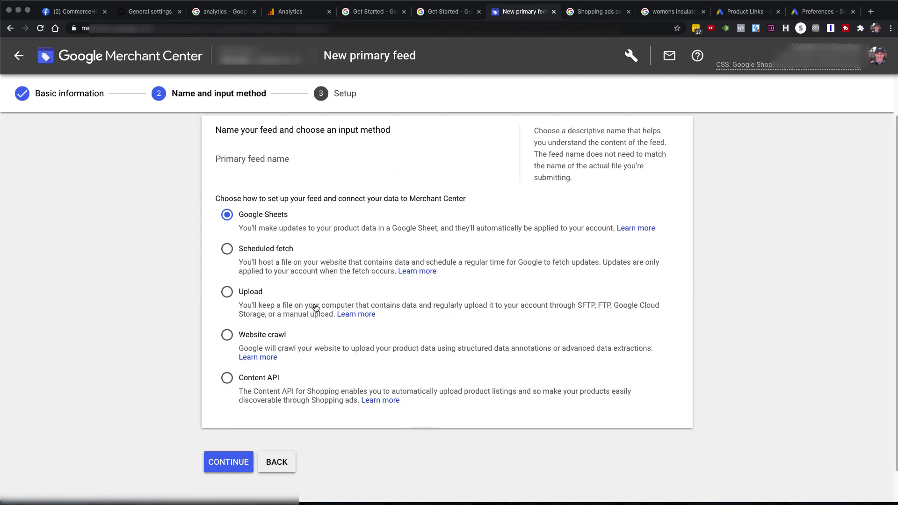
# Step: Name the primary feed "CHQ Product Fee", choose Scheduled fetch as its input method and continue to the setup
pyautogui.click(263, 163)
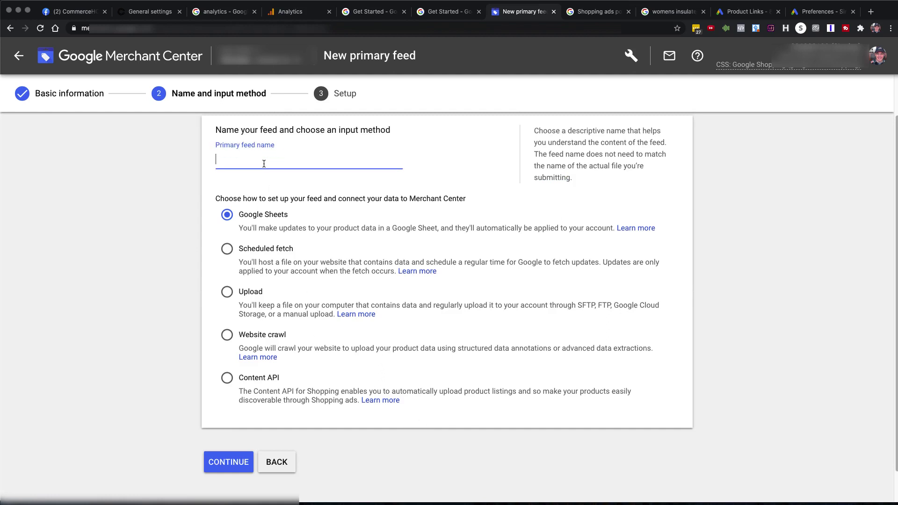
pyautogui.write('CHQ Product Fee')
pyautogui.click(227, 253)
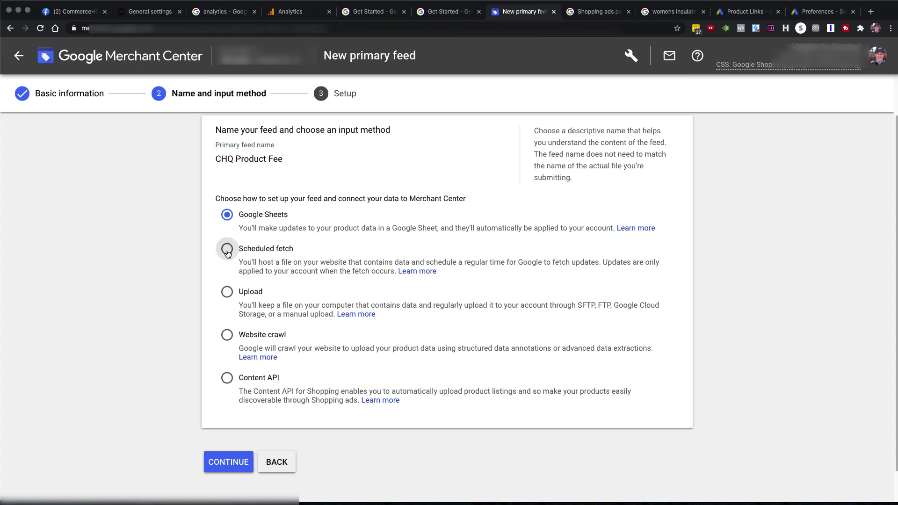
pyautogui.click(228, 459)
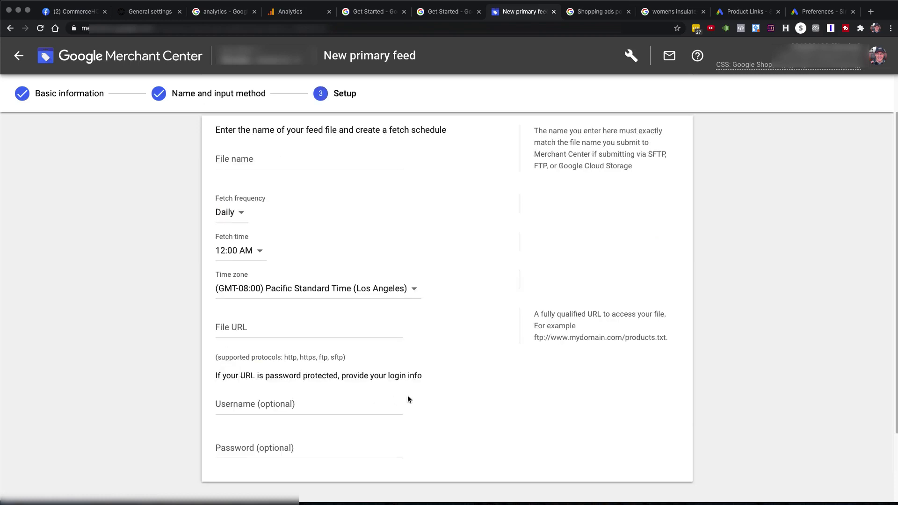
# Step: Enter "CHQ All Products Feed" as the feed's file name
pyautogui.click(260, 160)
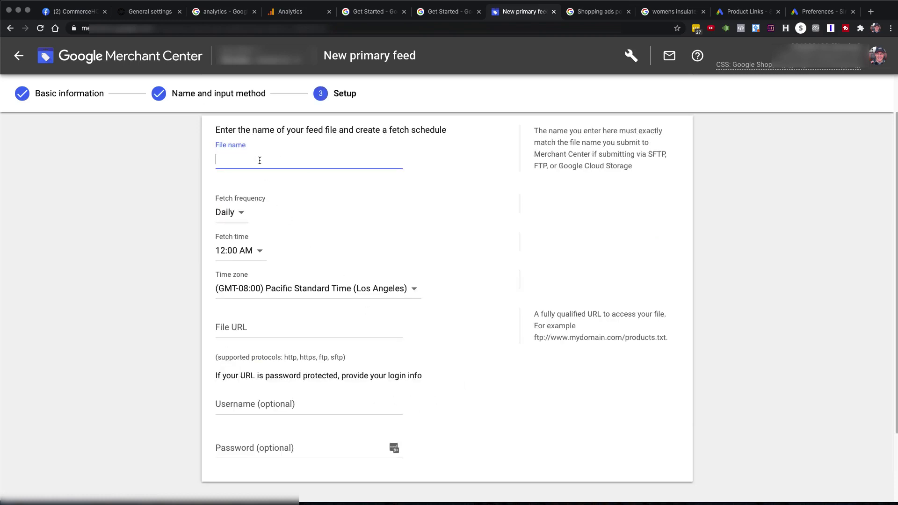
pyautogui.write('CHQ Allk=')
pyautogui.press('BackSpace')
pyautogui.press('BackSpace')
pyautogui.write('kPProducts Feed')
# Step: Set the fetch schedule's time zone to (GMT-05:00) Eastern Standard Time (New York)
pyautogui.click(290, 290)
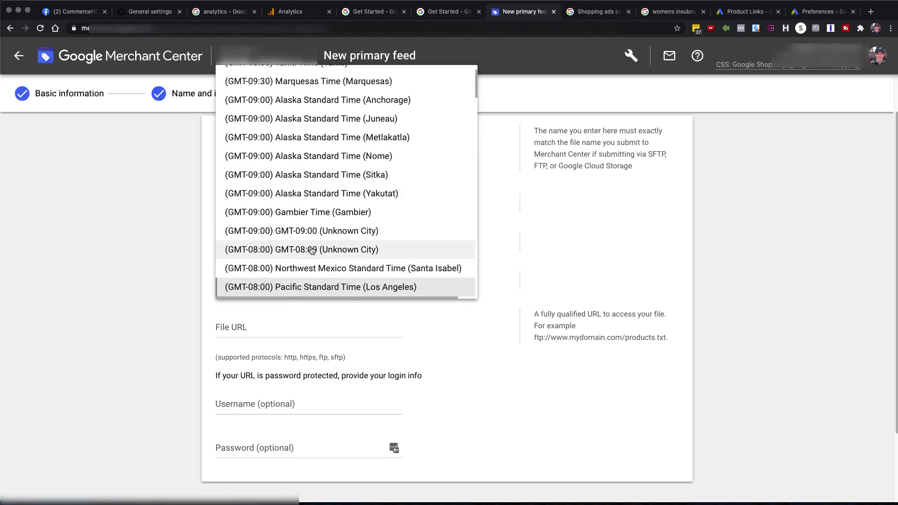
pyautogui.scroll(5, 312, 250)
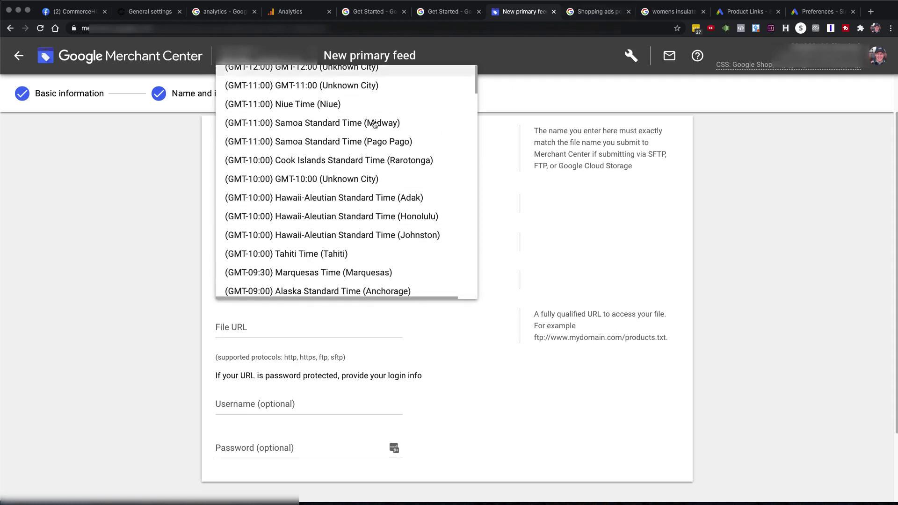
pyautogui.scroll(1, 358, 174)
pyautogui.scroll(-8, 354, 207)
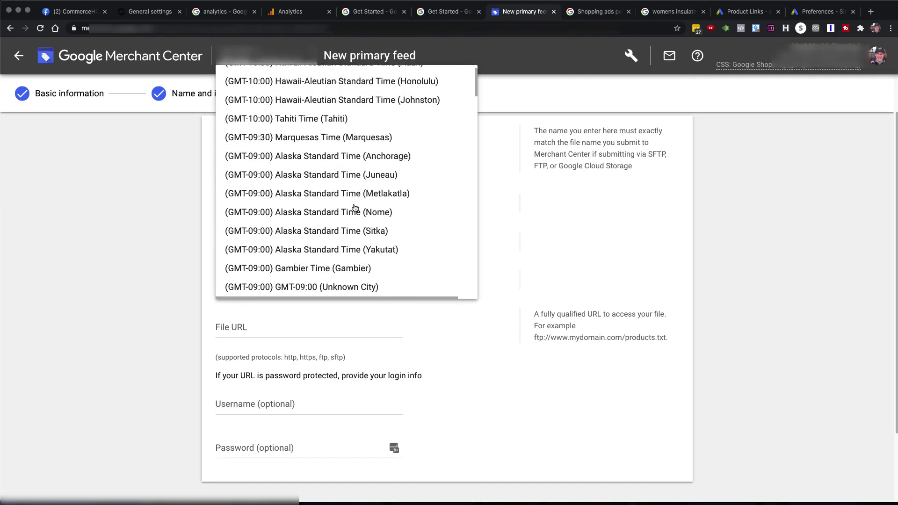
pyautogui.scroll(-10, 354, 208)
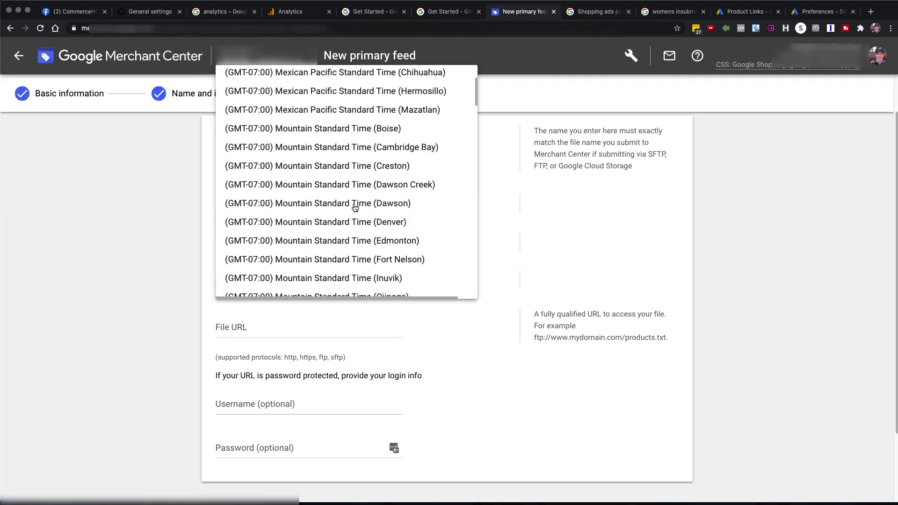
pyautogui.scroll(-10, 355, 207)
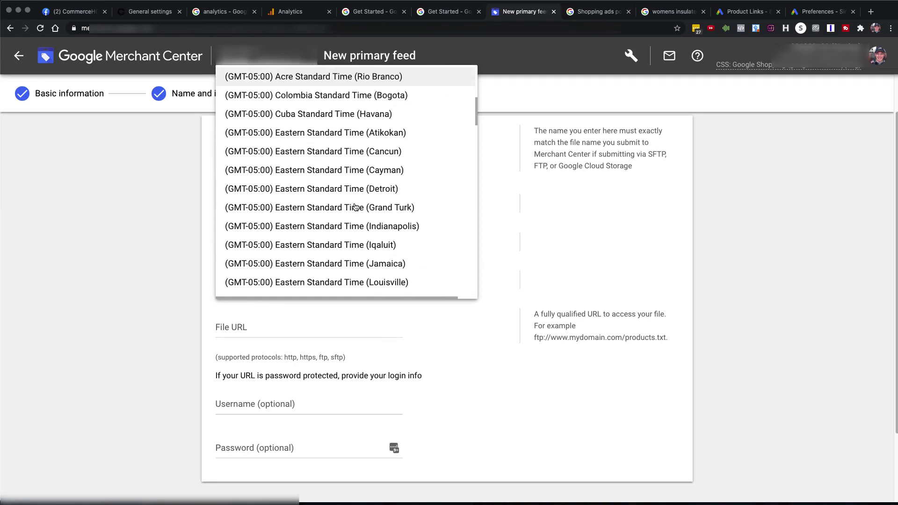
pyautogui.scroll(-3, 358, 238)
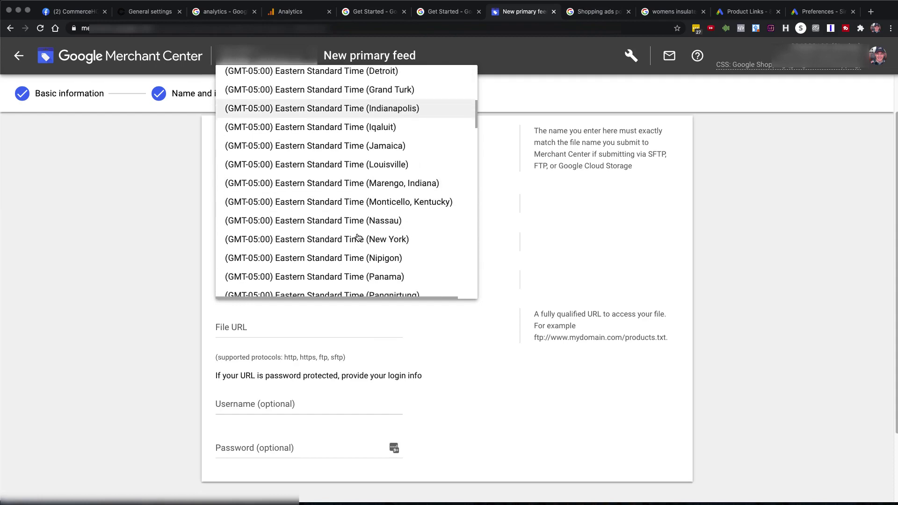
pyautogui.click(348, 237)
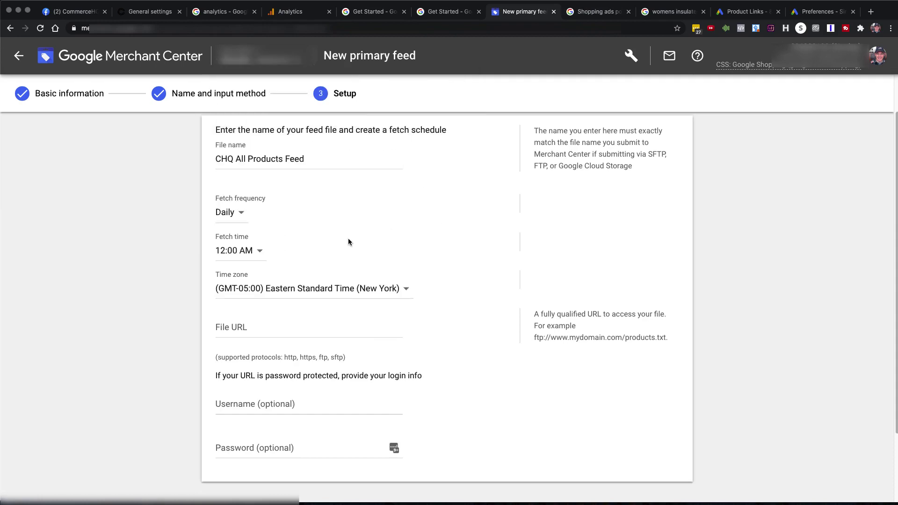
# Step: Switch to the CommerceHQ store admin and copy the feed URL from the Google Shopping Feed app
pyautogui.click(251, 327)
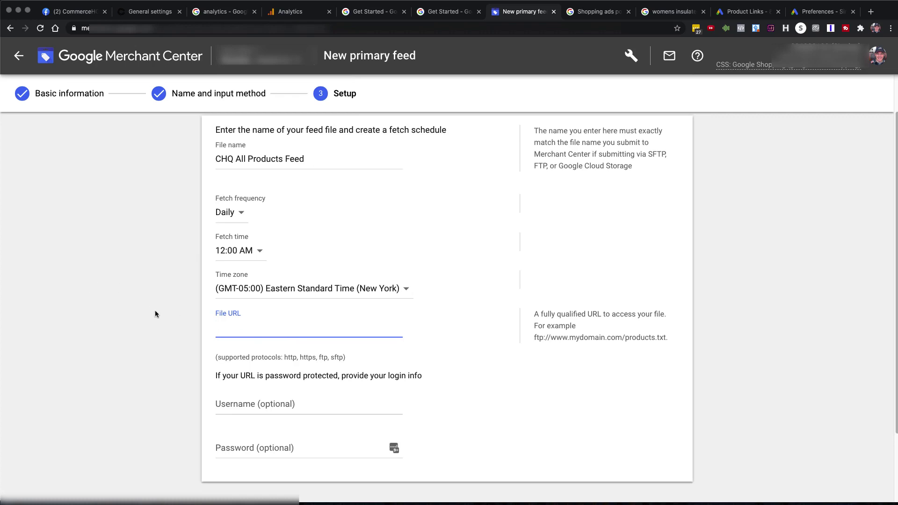
pyautogui.click(141, 14)
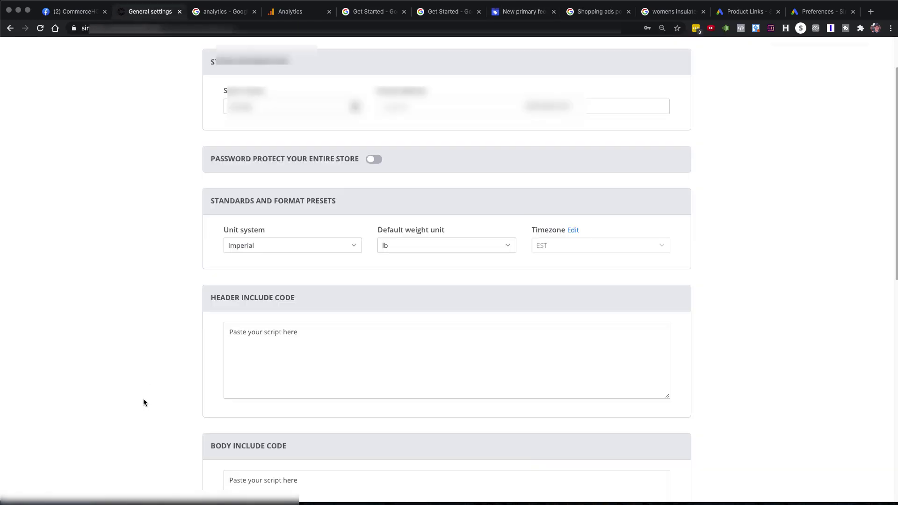
pyautogui.scroll(3, 145, 397)
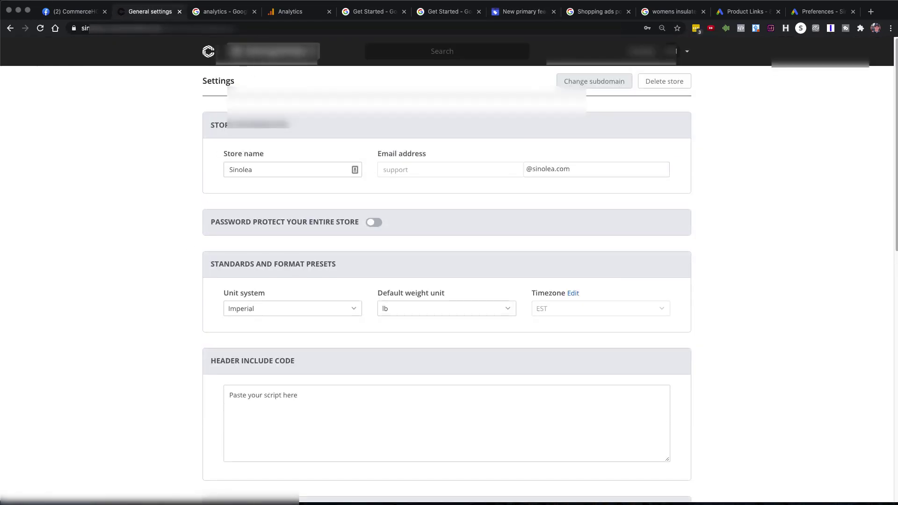
pyautogui.click(273, 51)
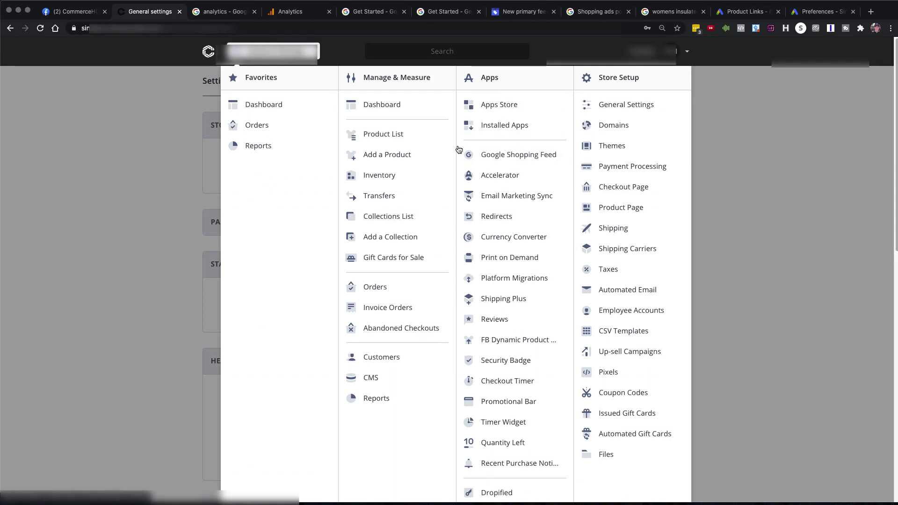
pyautogui.click(504, 157)
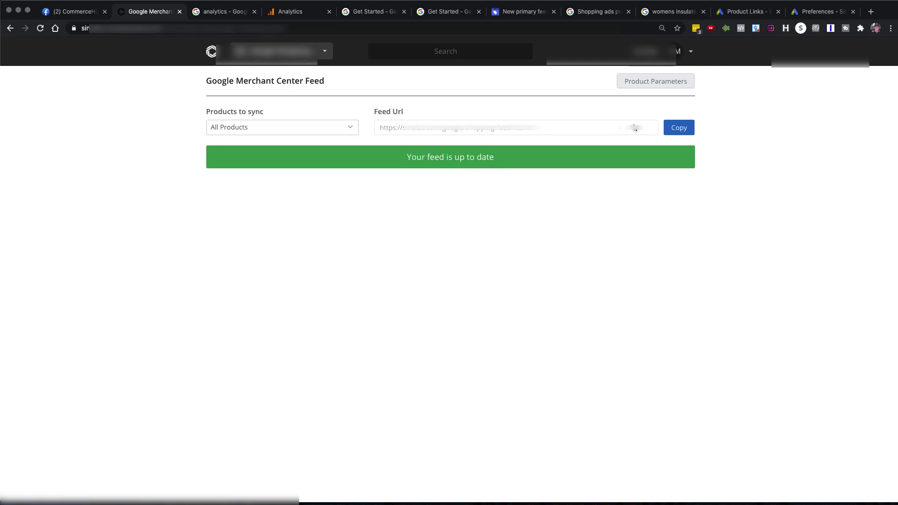
pyautogui.click(686, 130)
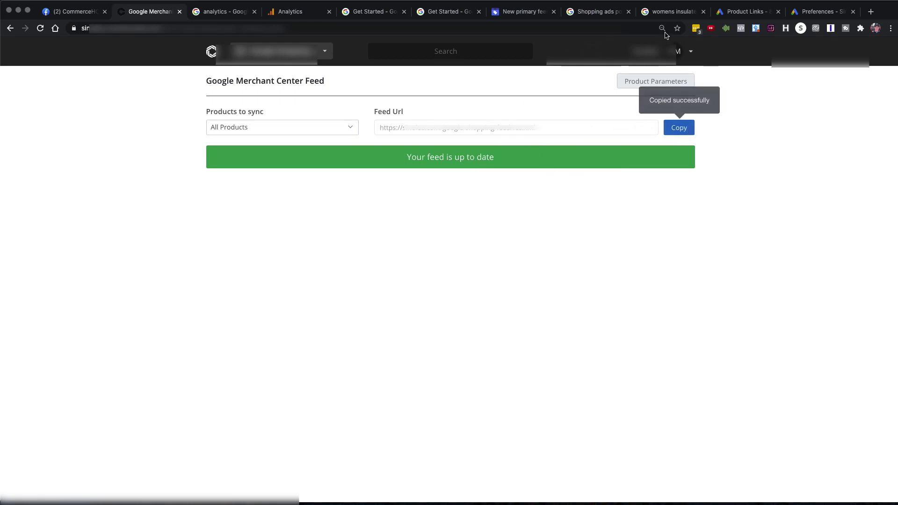
# Step: Back in Google Merchant Center, paste the copied address as the file URL, create the feed and open it
pyautogui.click(515, 13)
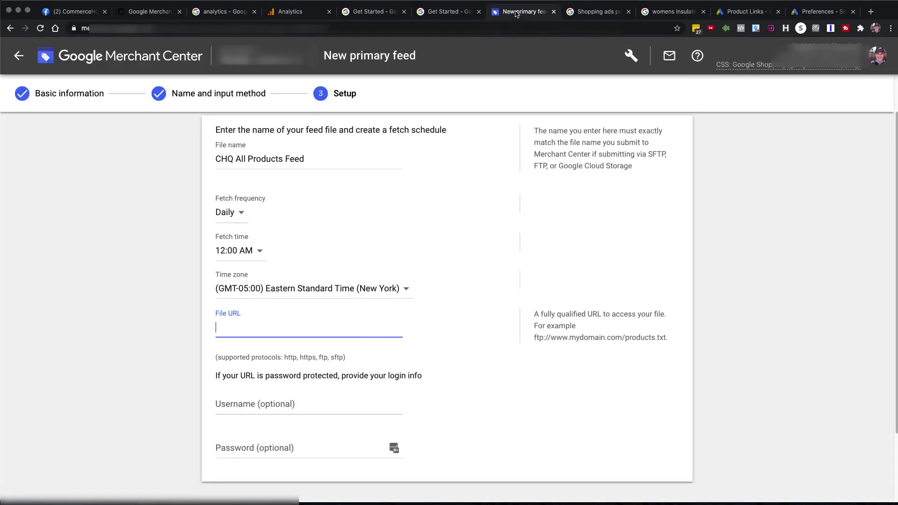
pyautogui.rightClick(226, 327)
pyautogui.click(246, 387)
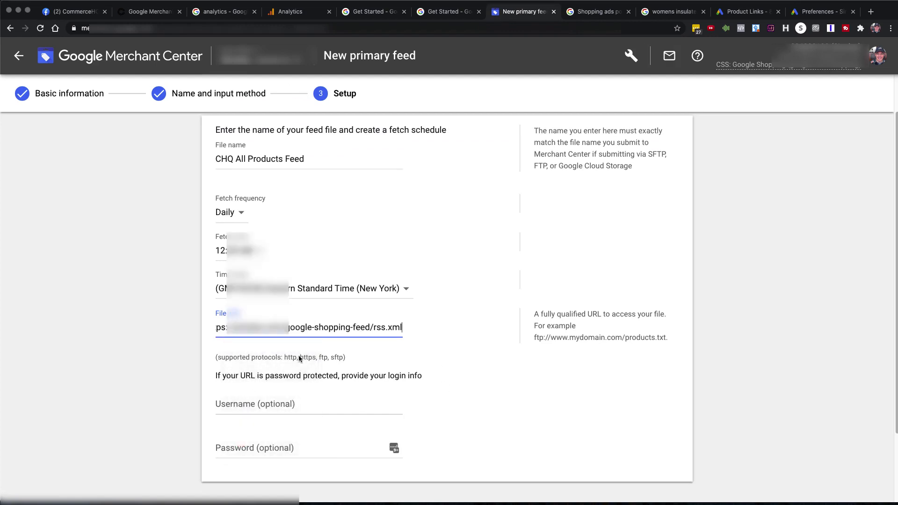
pyautogui.scroll(-4, 478, 426)
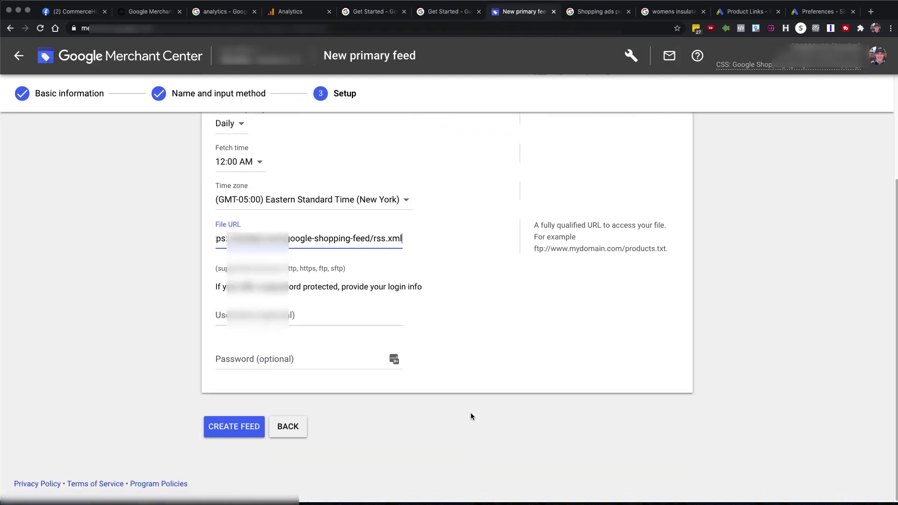
pyautogui.click(233, 427)
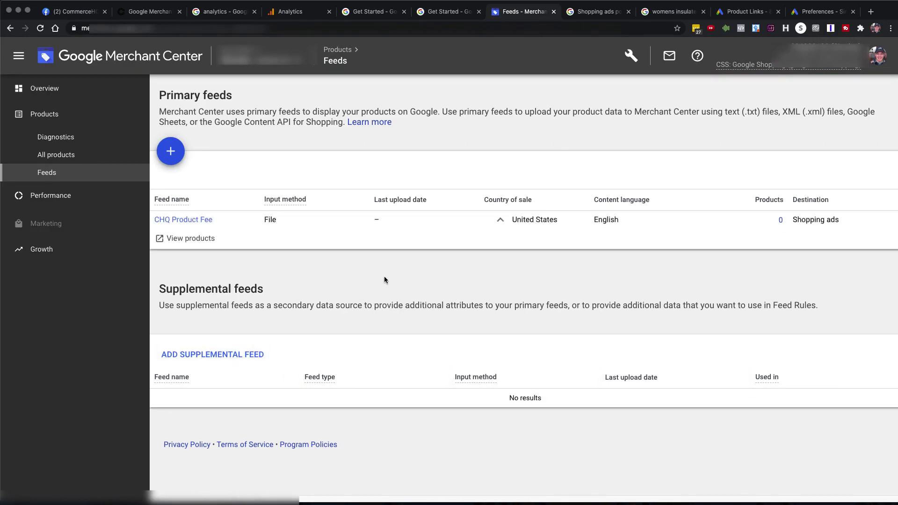
pyautogui.click(186, 219)
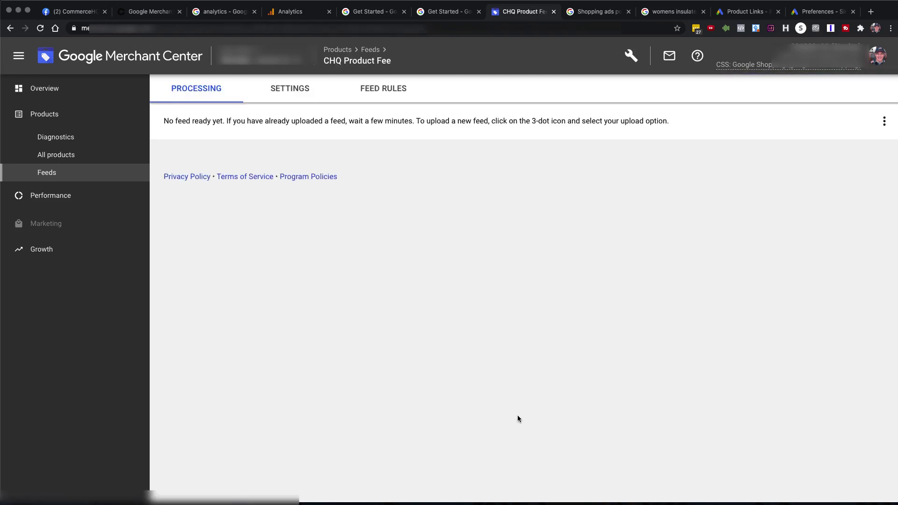
# Step: Fetch the new product feed immediately, and review its settings and feed rules
pyautogui.click(289, 89)
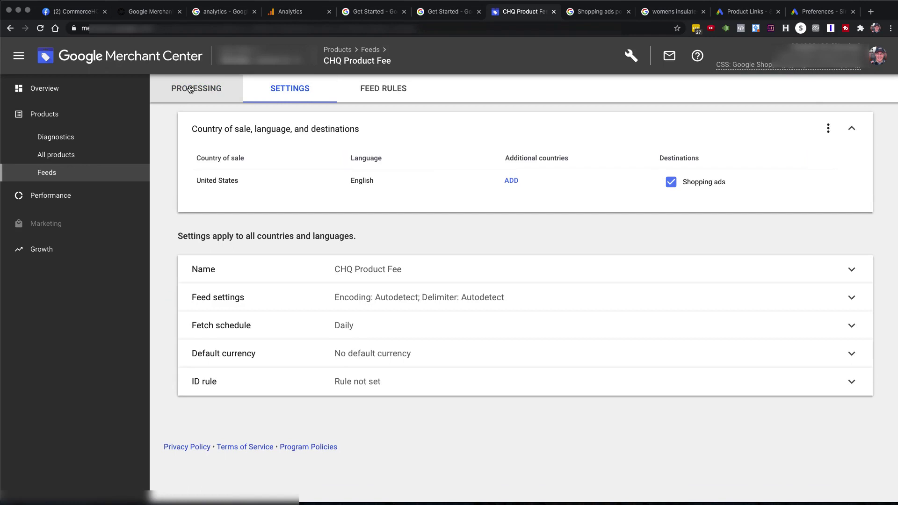
pyautogui.click(191, 89)
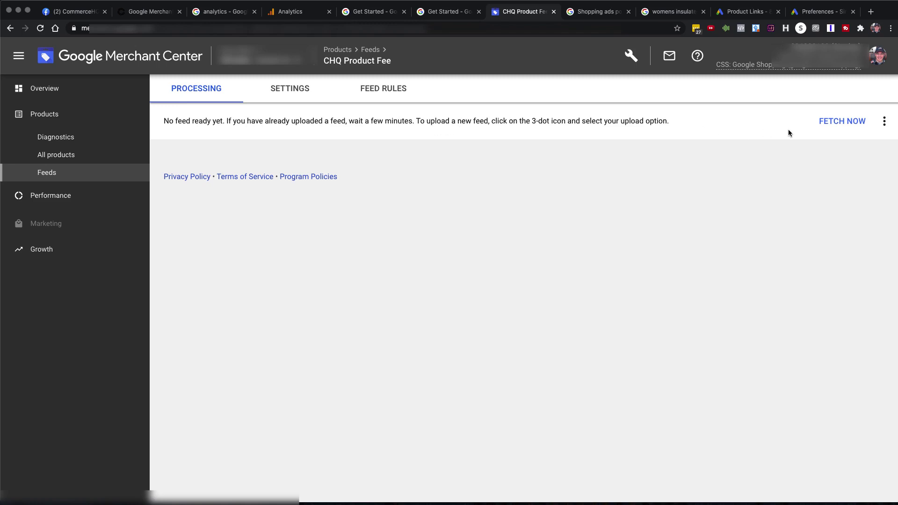
pyautogui.click(845, 123)
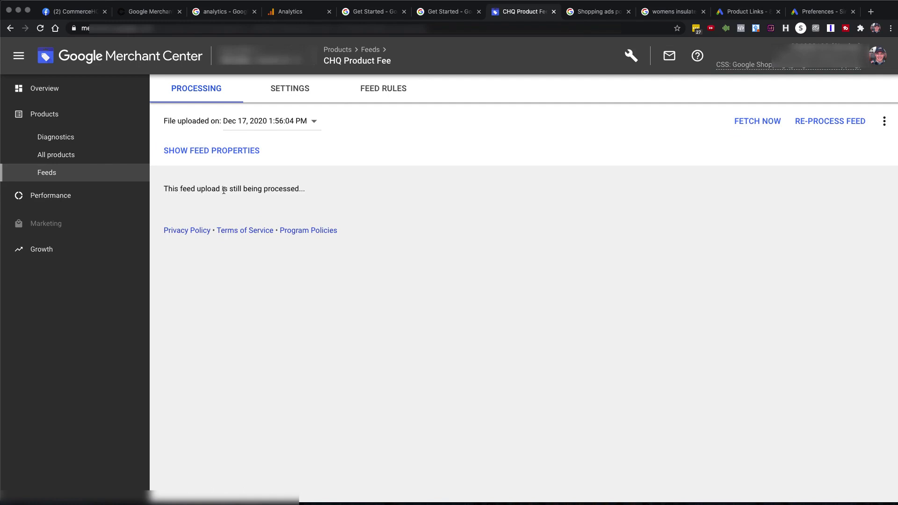
pyautogui.click(288, 94)
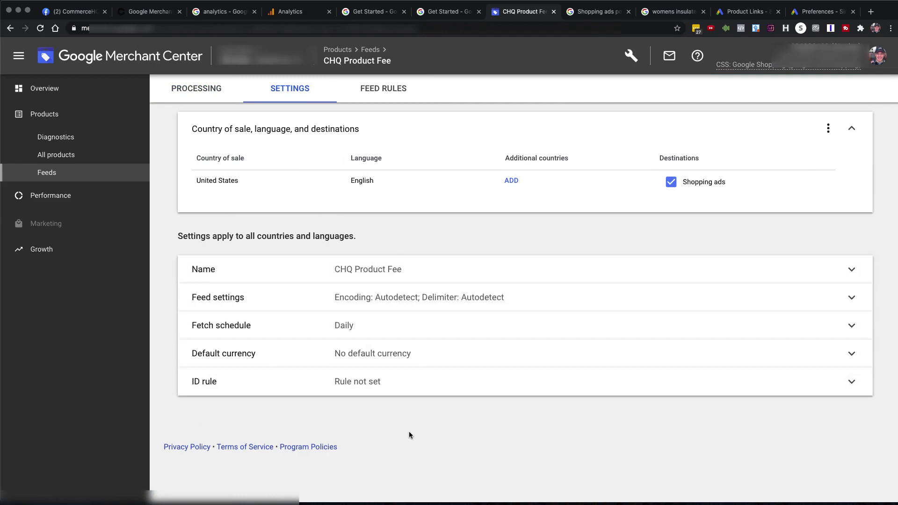
pyautogui.click(382, 97)
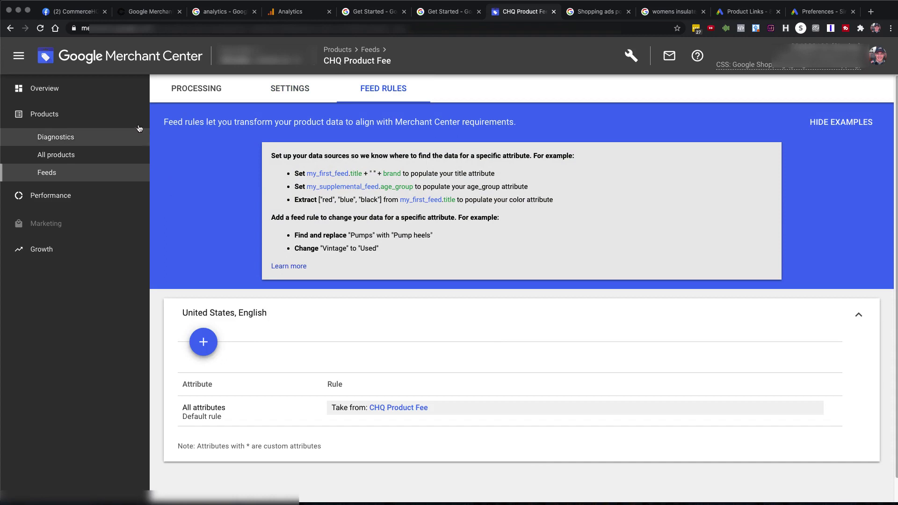
# Step: From the overview's missing Shopping ads setup steps, request a link between Merchant Center and the listed Google Ads account
pyautogui.click(39, 89)
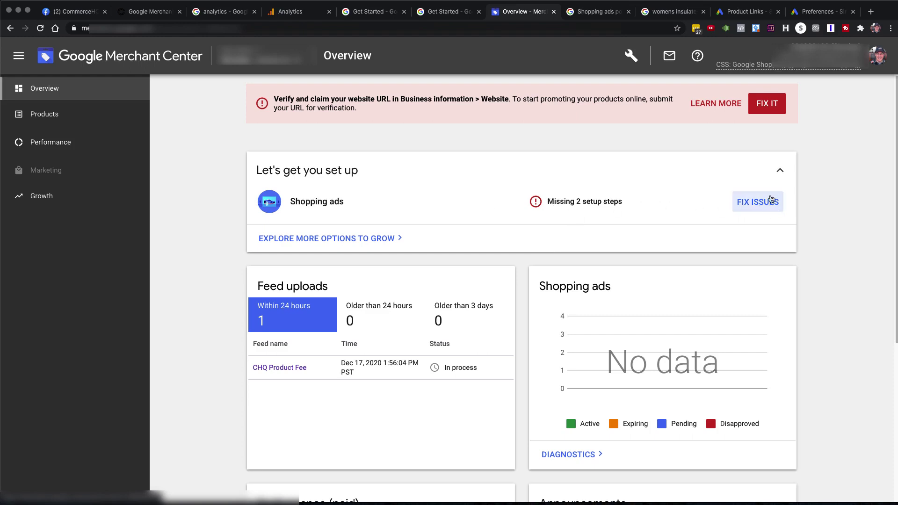
pyautogui.click(769, 196)
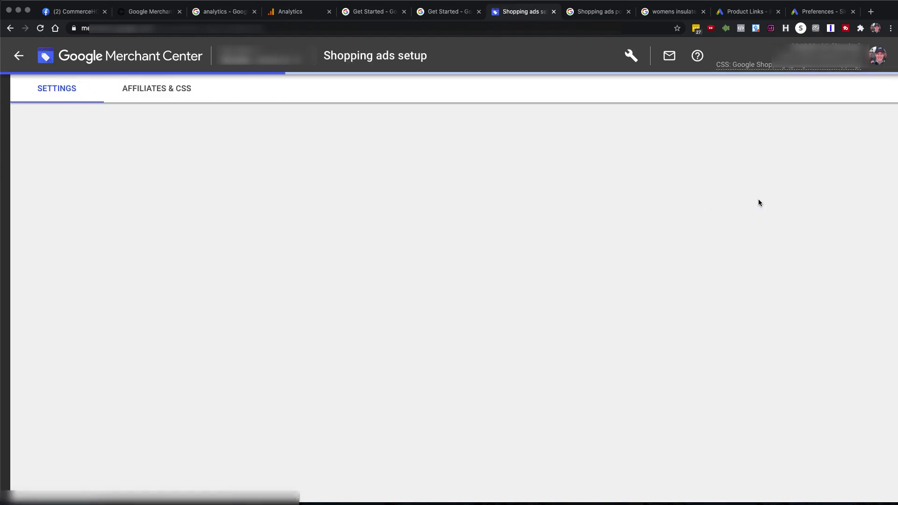
pyautogui.scroll(-2, 502, 398)
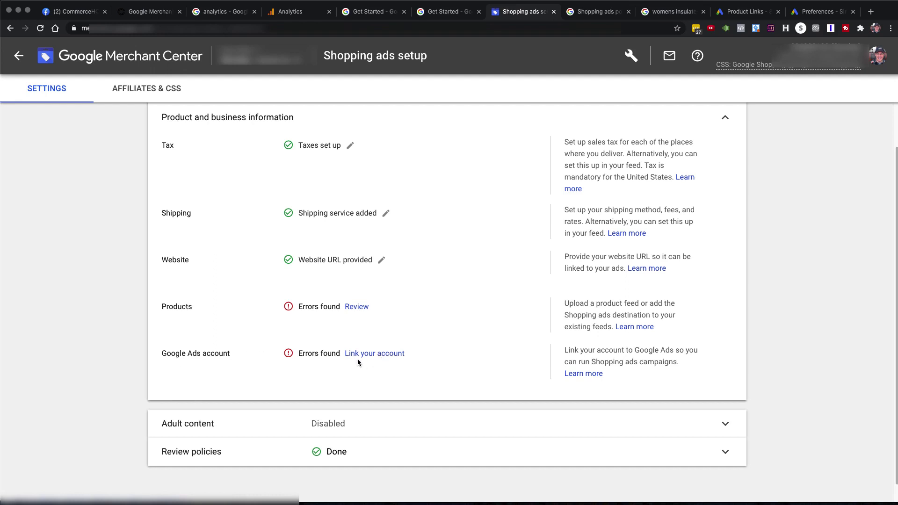
pyautogui.click(382, 354)
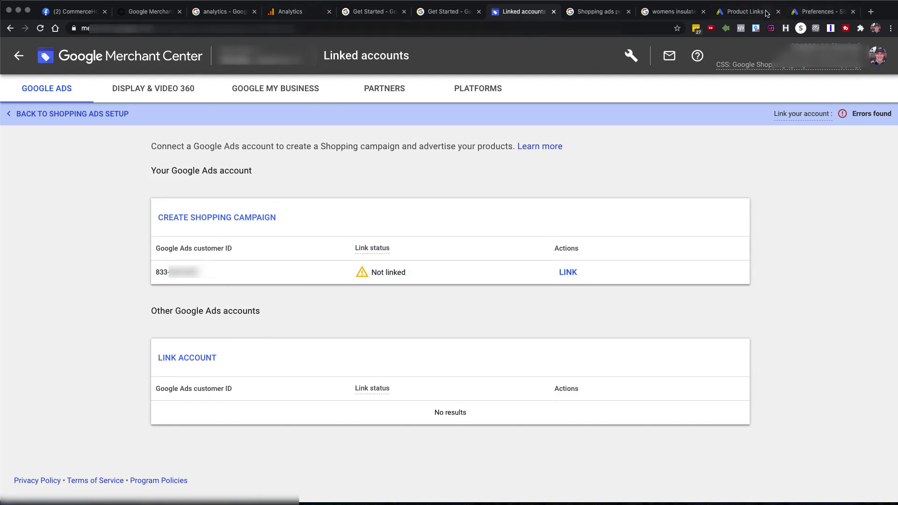
pyautogui.click(824, 12)
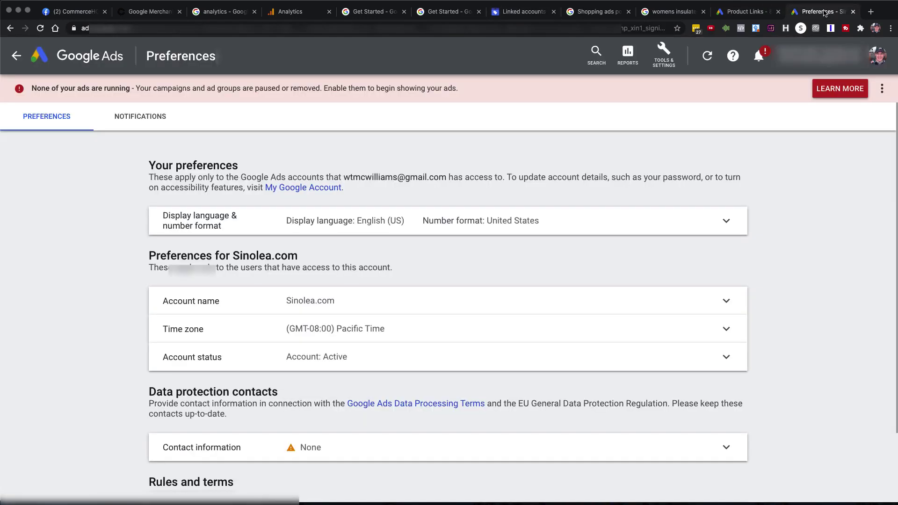
pyautogui.click(747, 13)
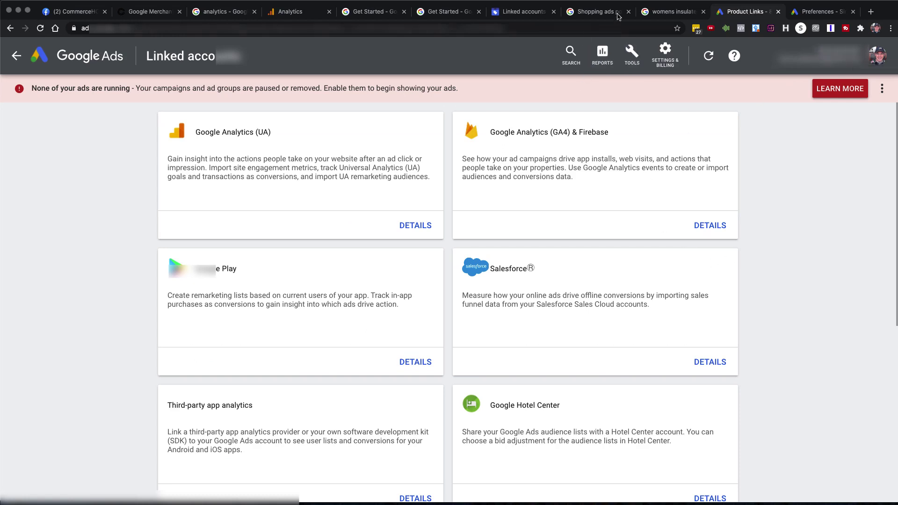
pyautogui.click(520, 14)
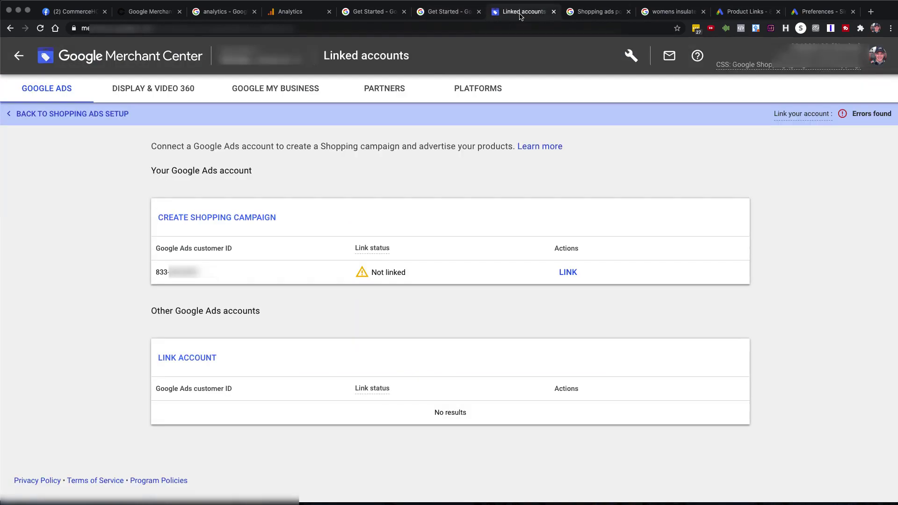
pyautogui.click(568, 273)
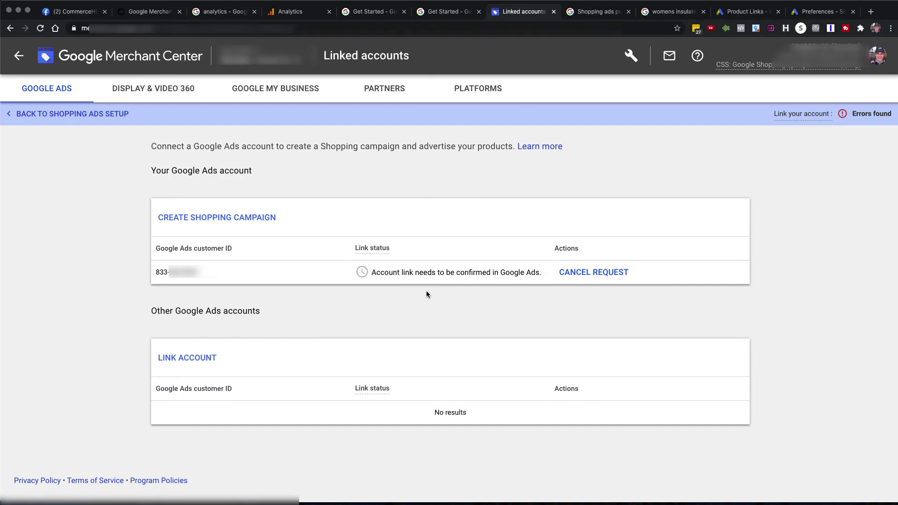
# Step: Switch to Google Ads and approve the pending Google Merchant Center link request in the linked accounts
pyautogui.click(739, 14)
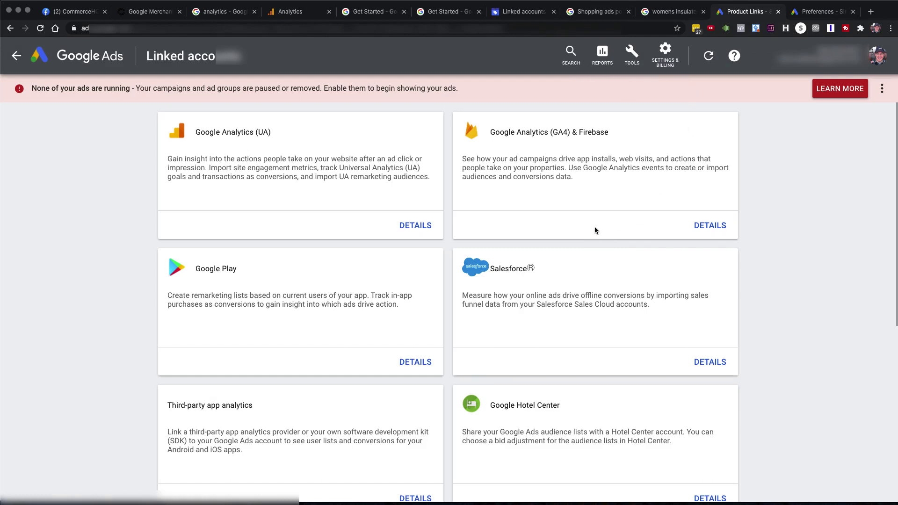
pyautogui.scroll(-5, 594, 227)
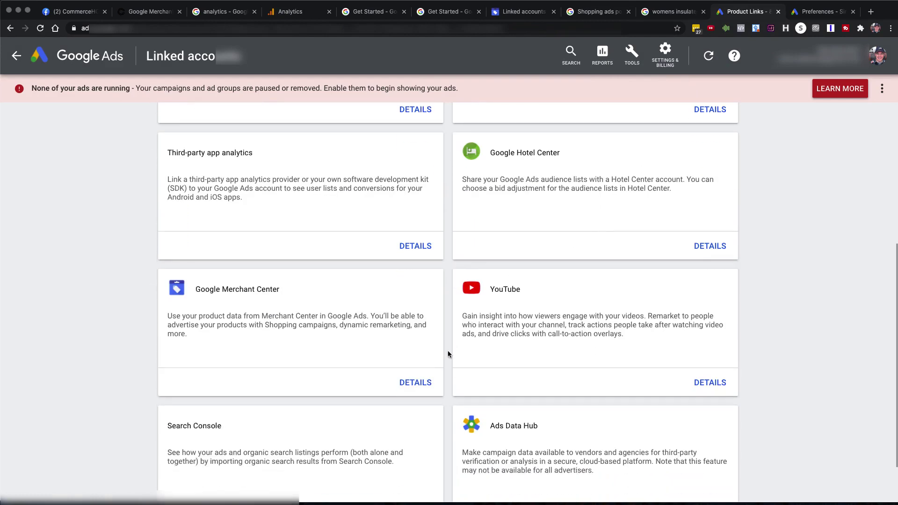
pyautogui.click(422, 382)
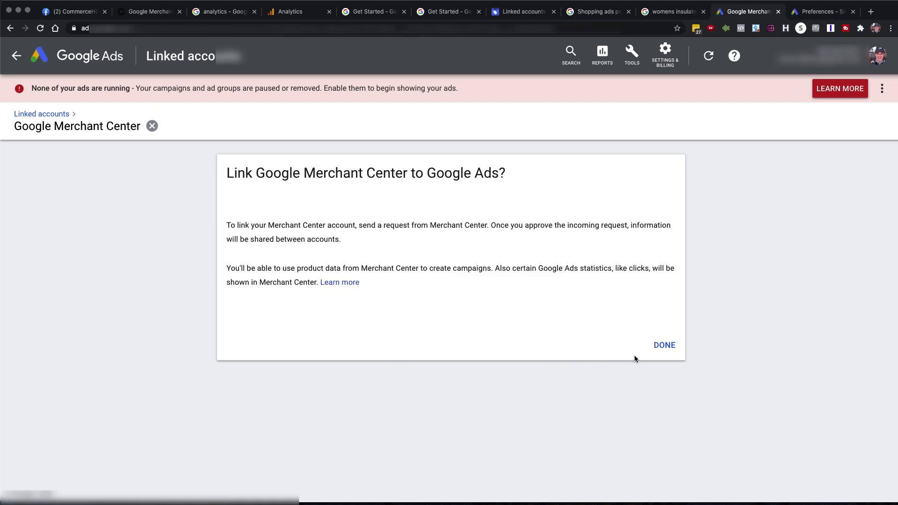
pyautogui.click(664, 345)
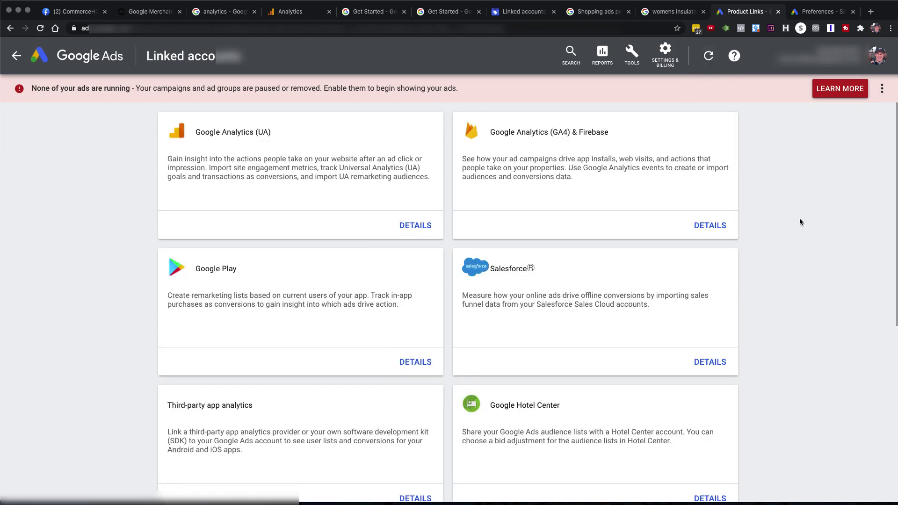
pyautogui.scroll(-5, 417, 234)
pyautogui.scroll(-2, 417, 238)
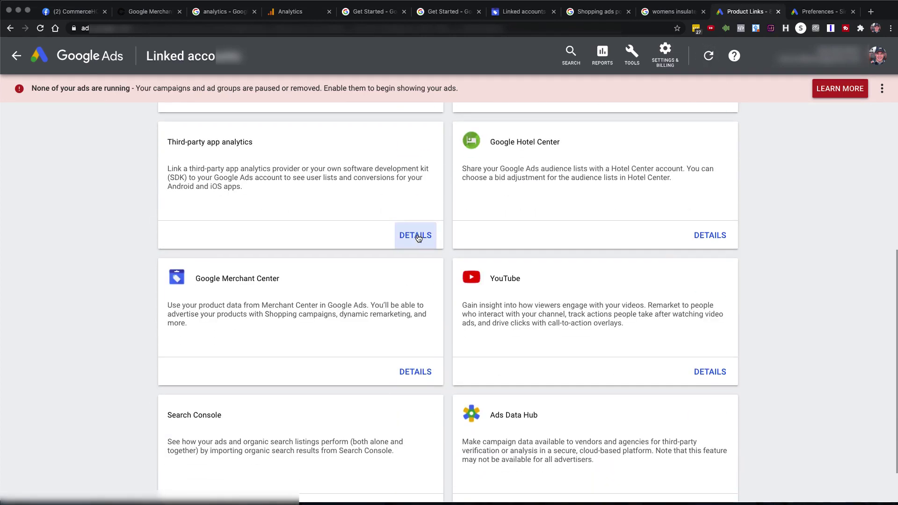
pyautogui.click(417, 375)
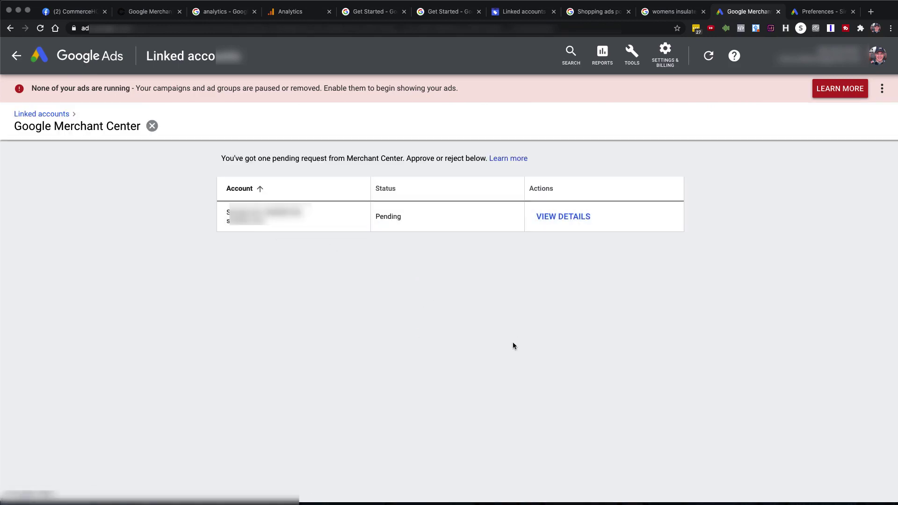
pyautogui.click(567, 222)
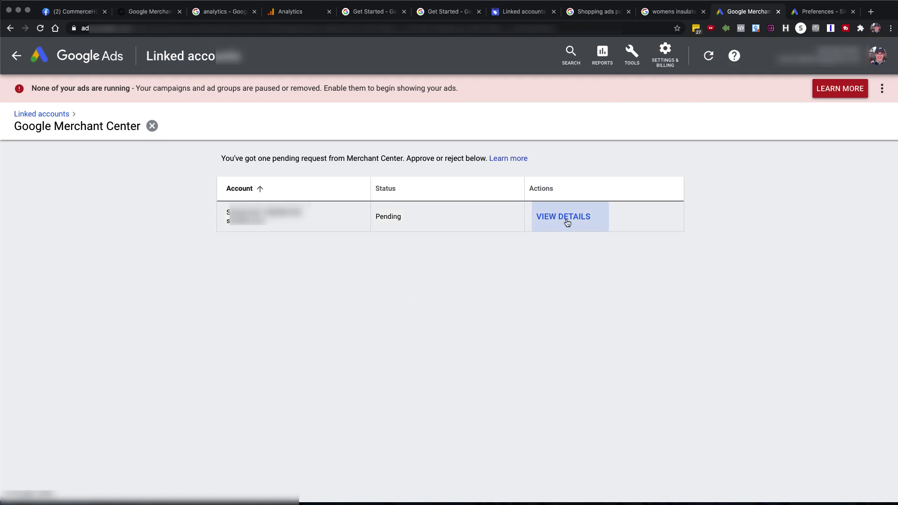
pyautogui.click(565, 221)
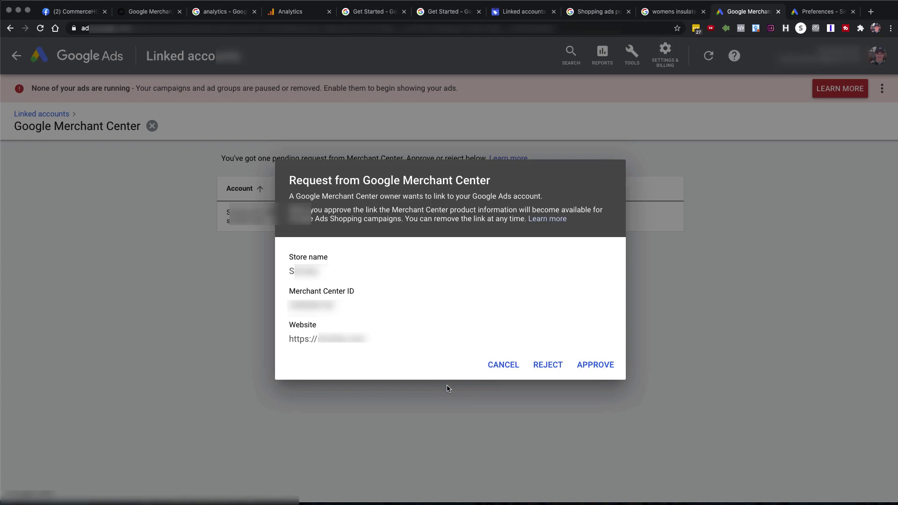
pyautogui.click(593, 364)
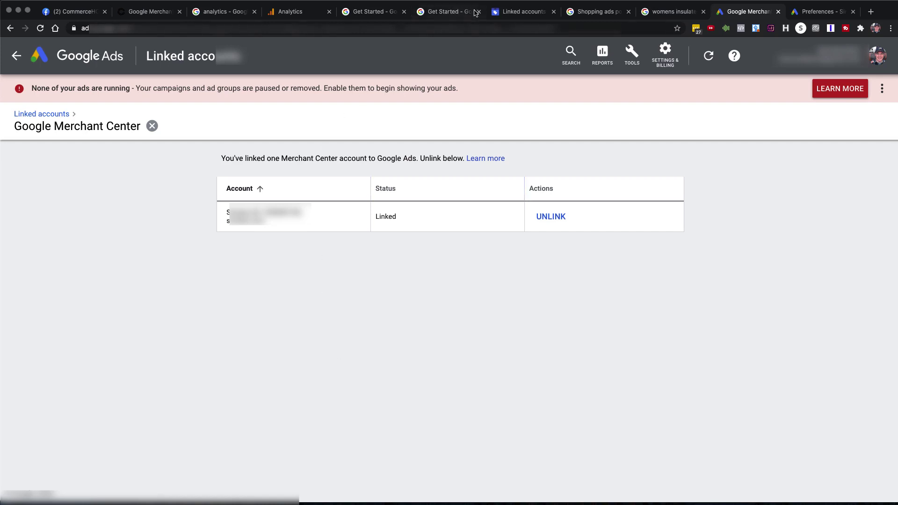
# Step: Back in Google Merchant Center, return to Shopping ads setup and check the Google Ads account's link status
pyautogui.click(514, 16)
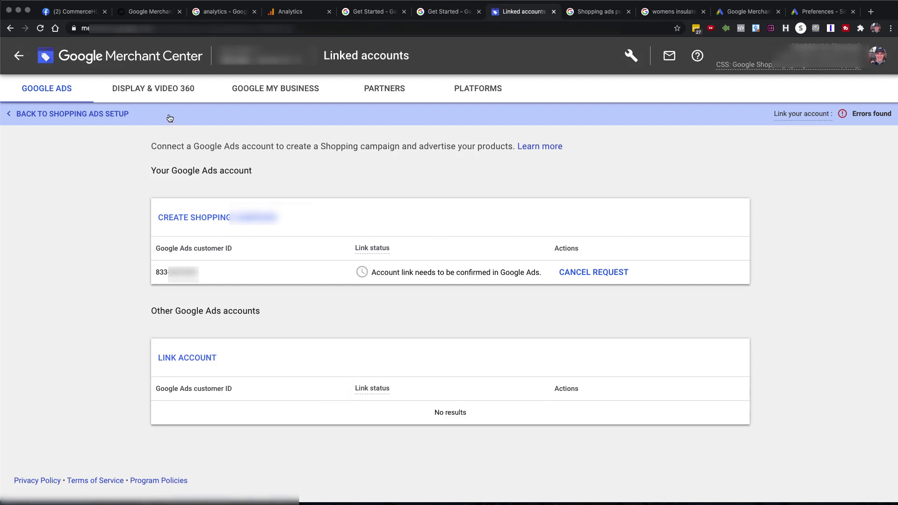
pyautogui.click(57, 115)
pyautogui.scroll(-2, 385, 460)
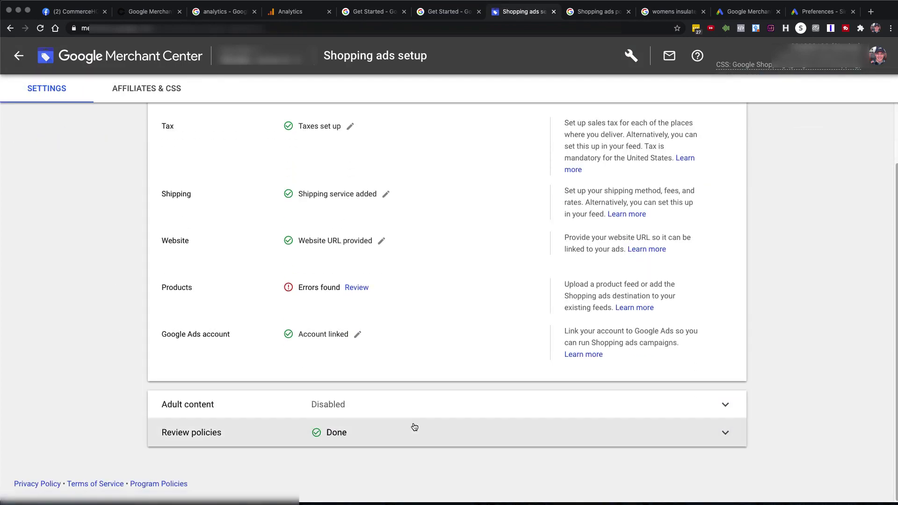
# Step: Open the review of the Products setup errors and examine the Shopping ads status of every product from the feed
pyautogui.click(357, 288)
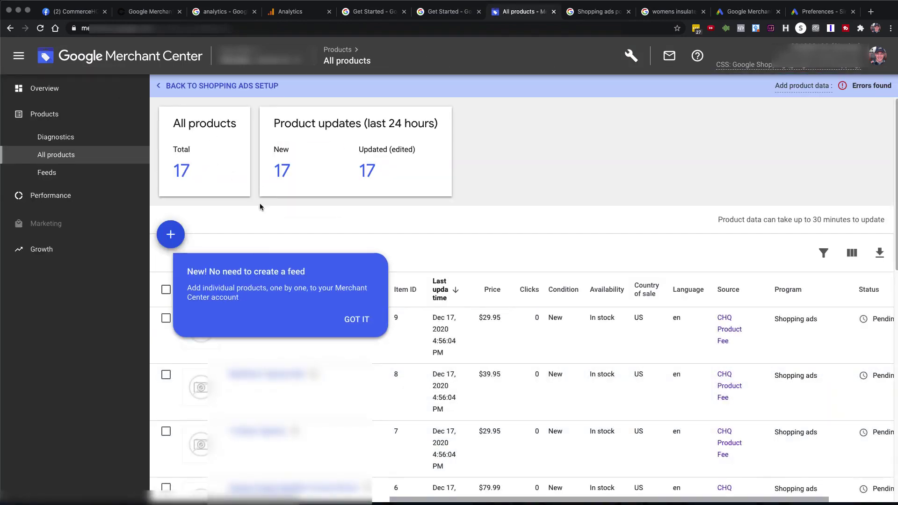
pyautogui.click(351, 319)
pyautogui.scroll(-1, 460, 254)
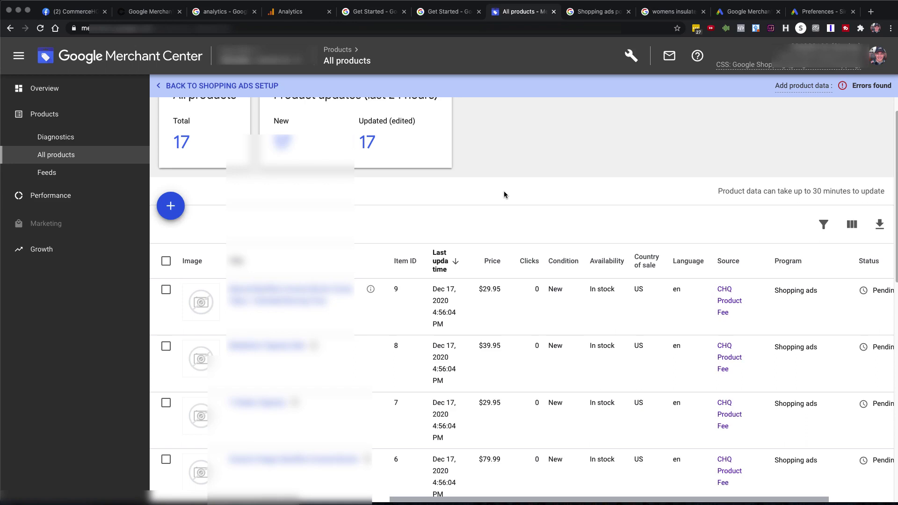
pyautogui.hscroll(3, 748, 374)
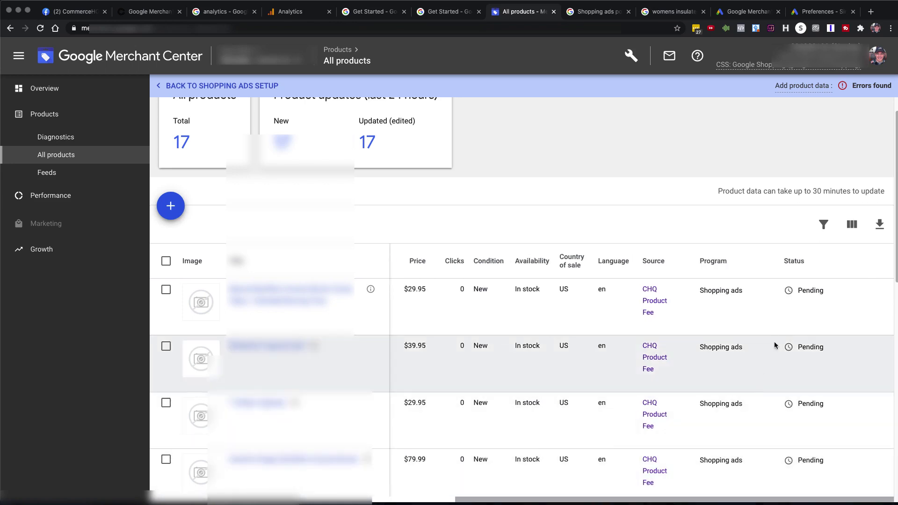
pyautogui.scroll(-8, 815, 346)
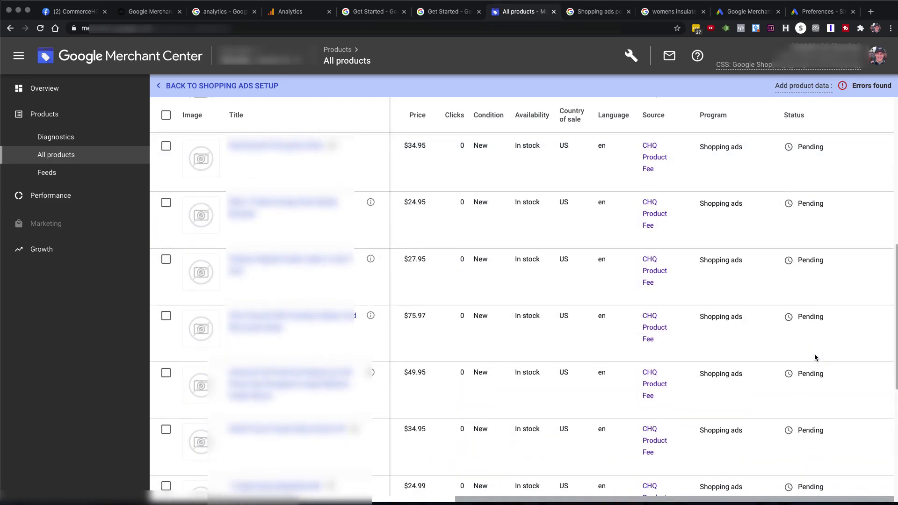
pyautogui.scroll(-4, 814, 357)
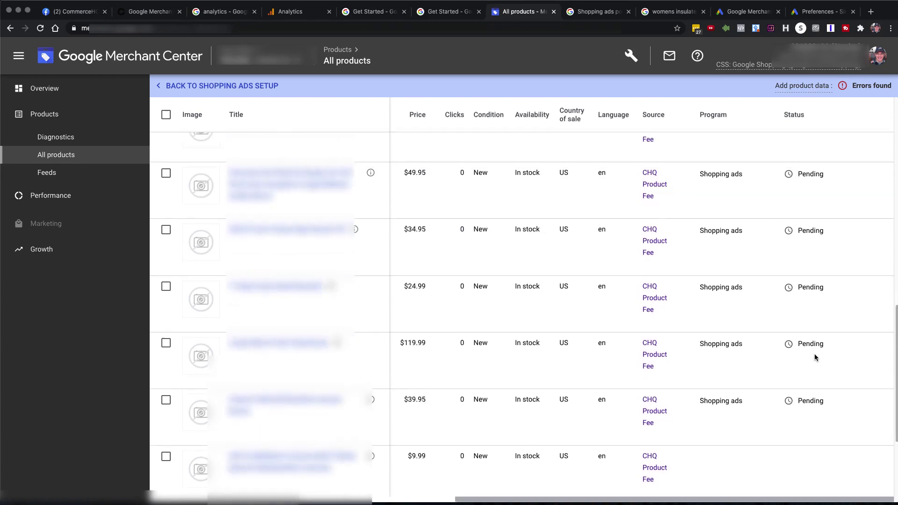
pyautogui.scroll(-3, 814, 358)
pyautogui.scroll(-2, 815, 358)
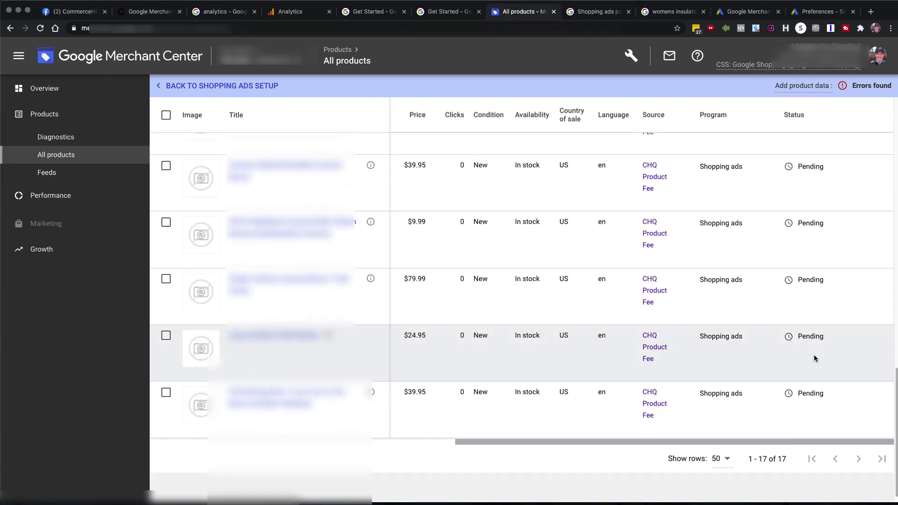
pyautogui.scroll(6, 794, 343)
pyautogui.scroll(5, 793, 342)
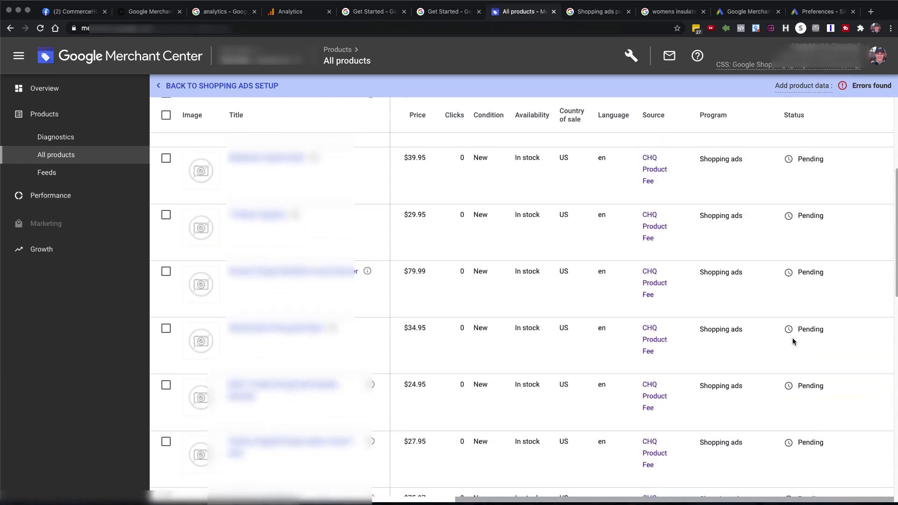